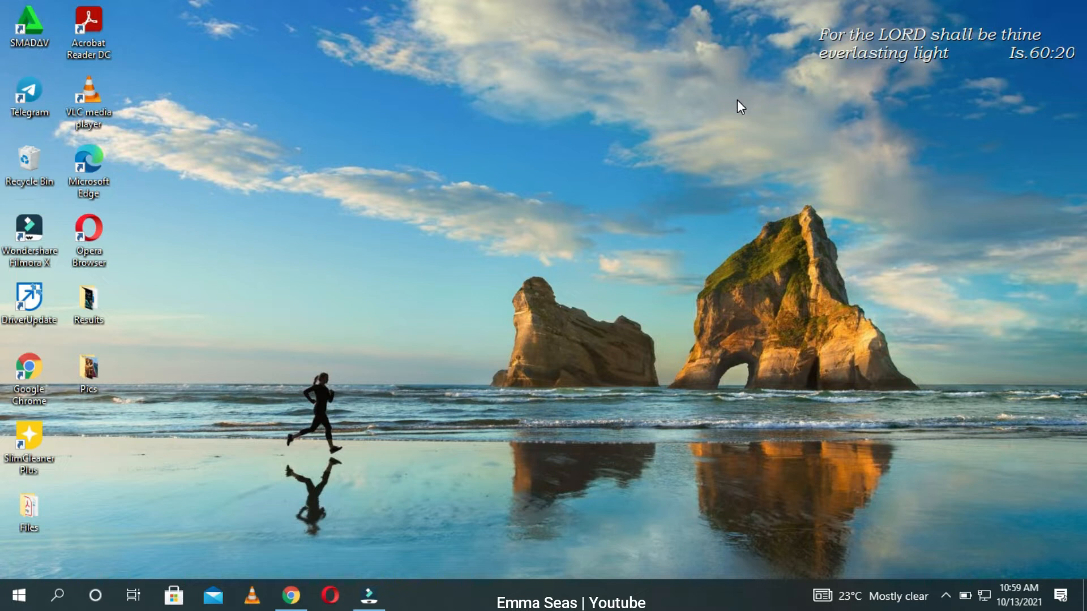
Step: Open the Pics folder from the desktop and view its contents maximized before minimizing it
{"action": "right_click", "coordinate": [415, 130]}
{"action": "left_click", "coordinate": [449, 175]}
{"action": "double_click", "coordinate": [86, 376]}
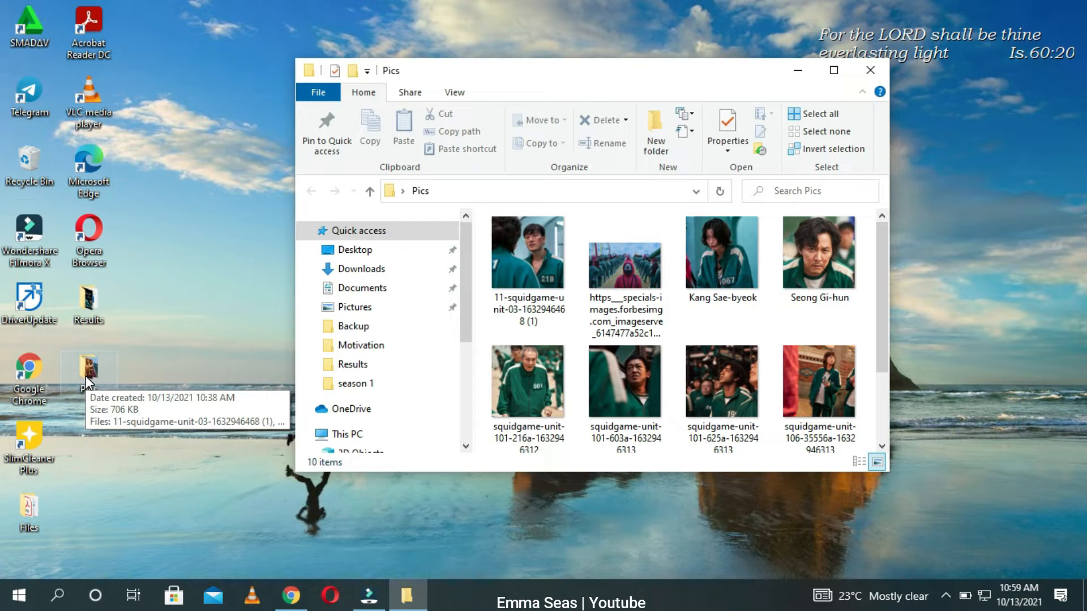
{"action": "left_click", "coordinate": [832, 70]}
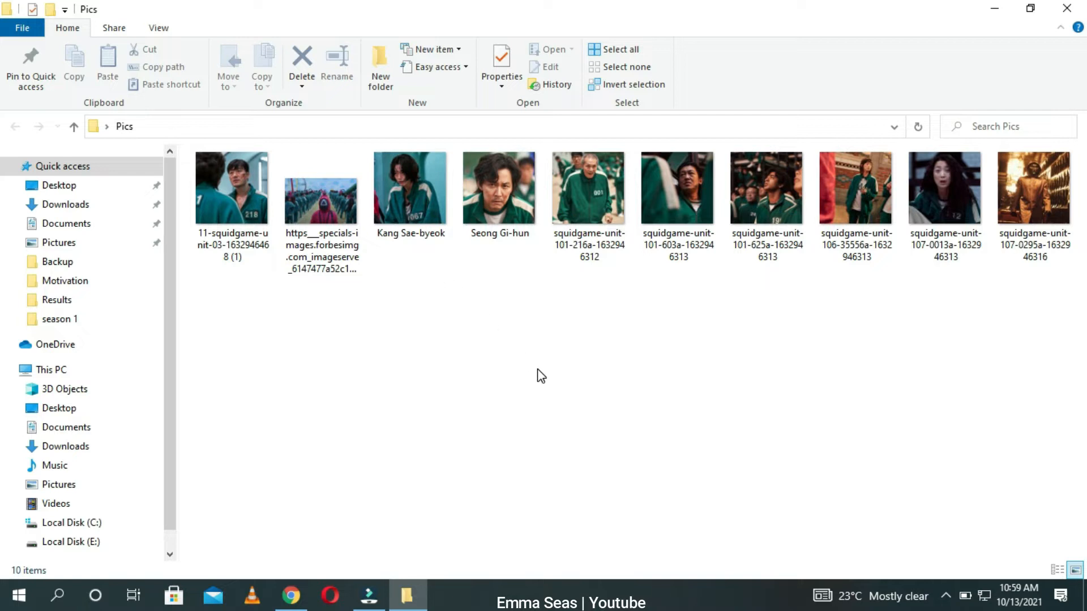
{"action": "left_click", "coordinate": [991, 10]}
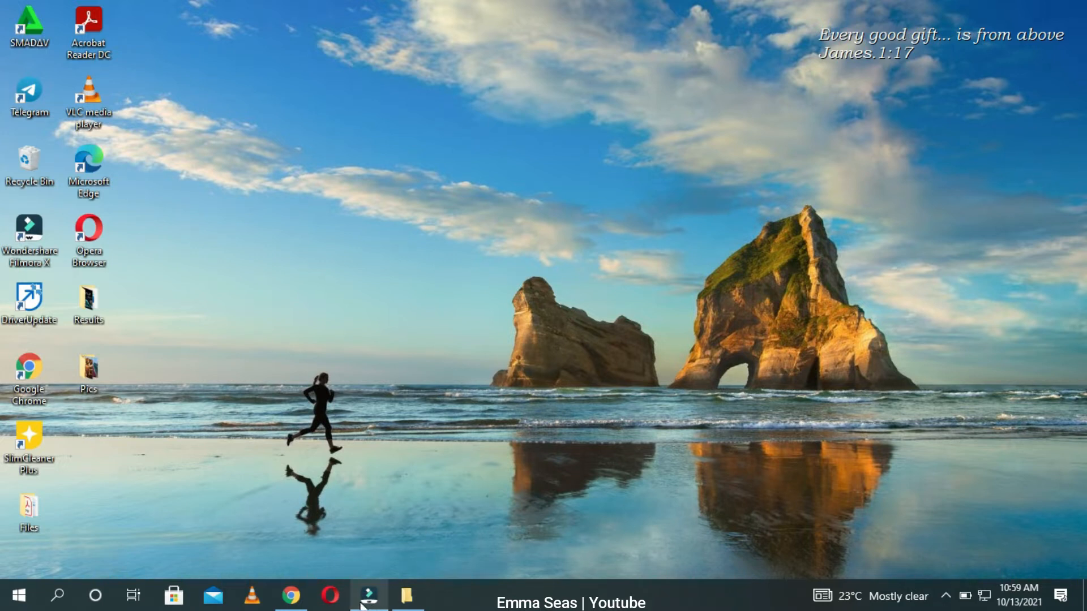
Step: Launch Wondershare Filmora X from its desktop shortcut
{"action": "double_click", "coordinate": [30, 235]}
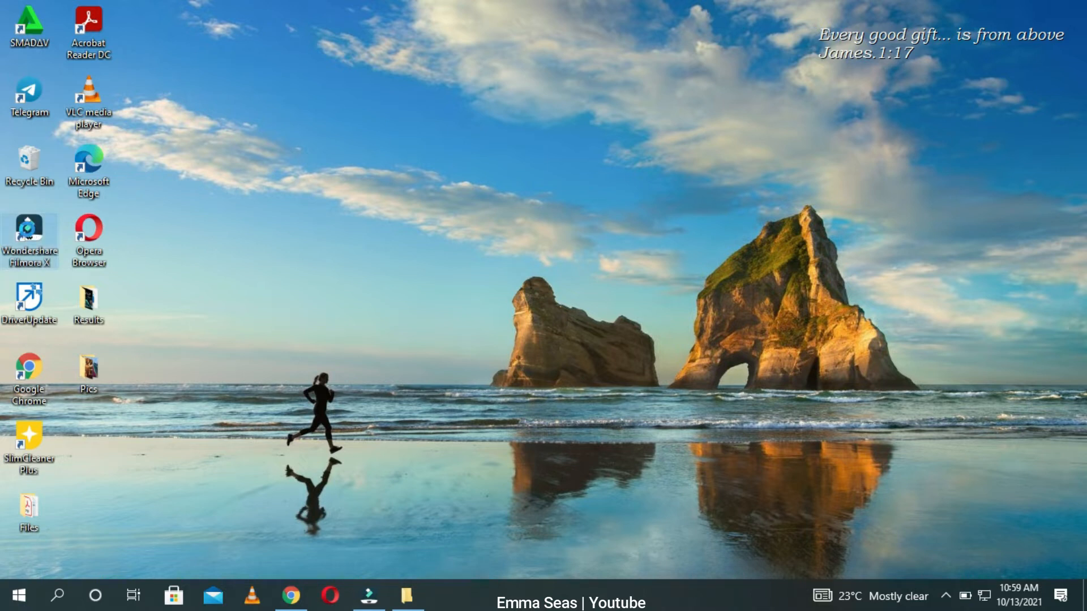
{"action": "right_click", "coordinate": [22, 234]}
{"action": "left_click", "coordinate": [59, 185]}
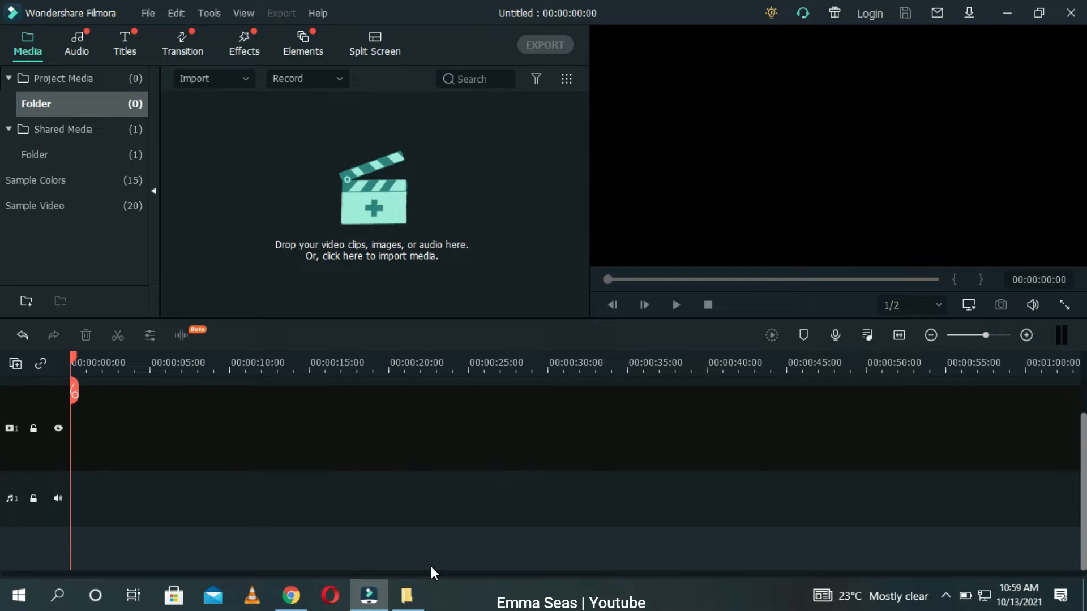
Step: Switch to Chrome and run a Google search for fire
{"action": "left_click", "coordinate": [291, 596]}
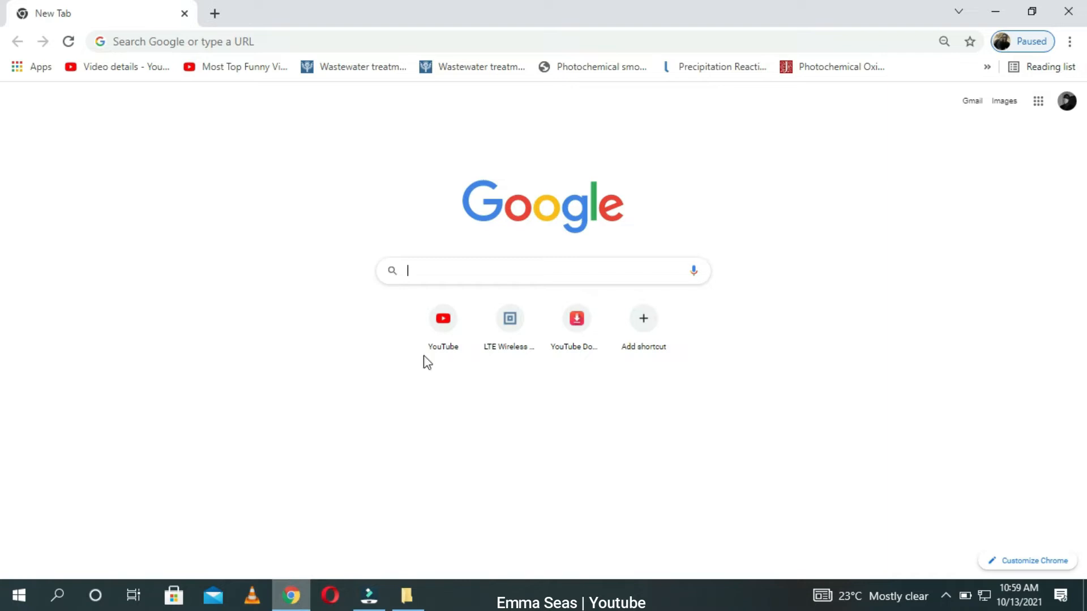
{"action": "left_click", "coordinate": [468, 274]}
{"action": "type", "text": "fo"}
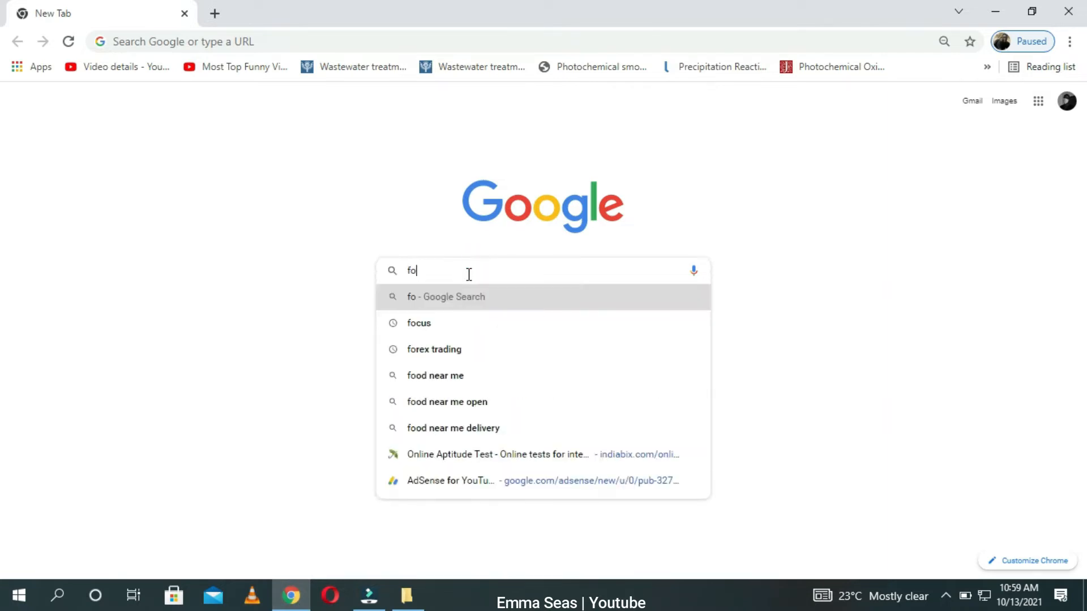
{"action": "type", "text": "r"}
{"action": "key", "text": "BackSpace"}
{"action": "key", "text": "BackSpace"}
{"action": "key", "text": "BackSpace"}
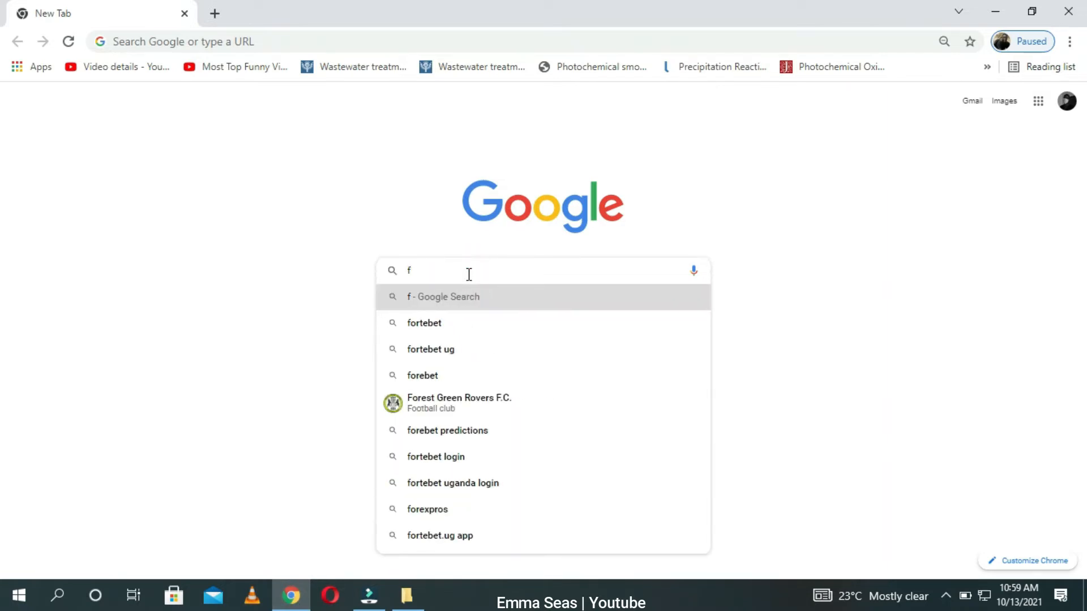
{"action": "type", "text": "ire"}
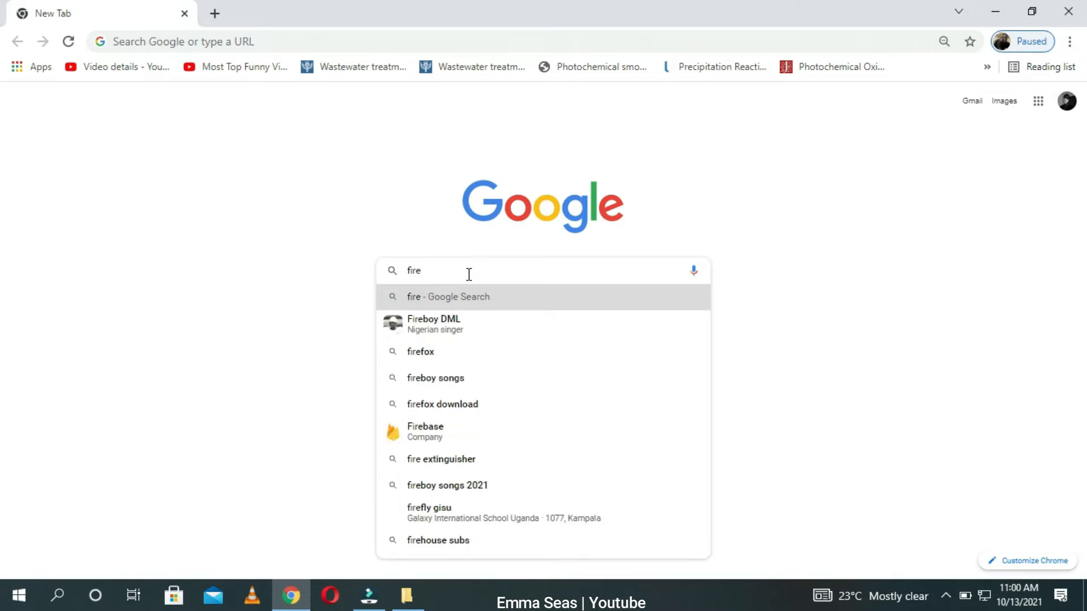
{"action": "key", "text": "Return"}
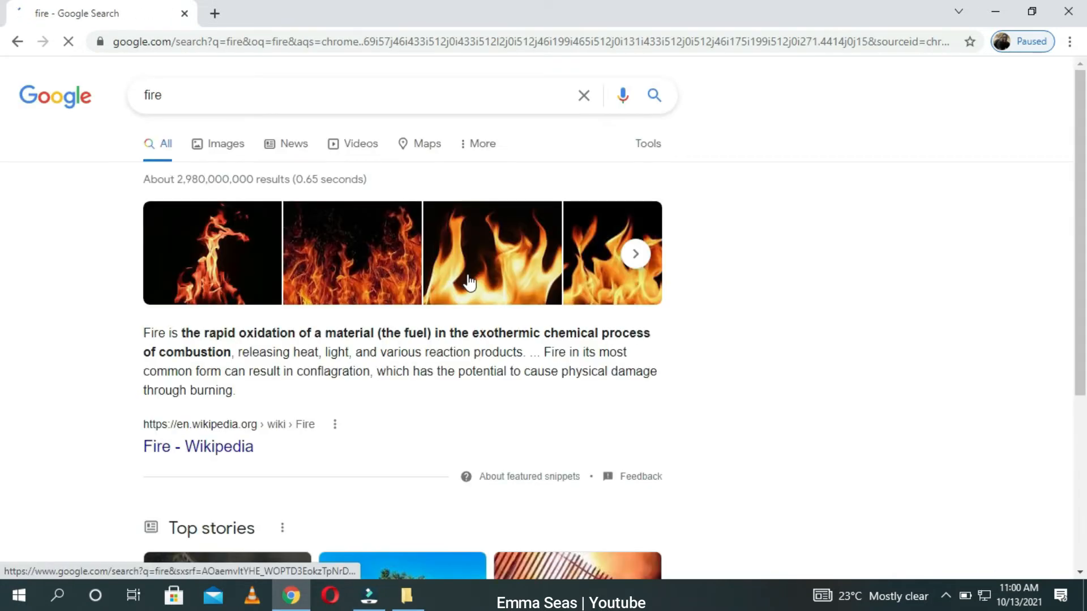
Step: Browse the image results for fire and open the burning house photo from ktla.com
{"action": "left_click", "coordinate": [220, 149]}
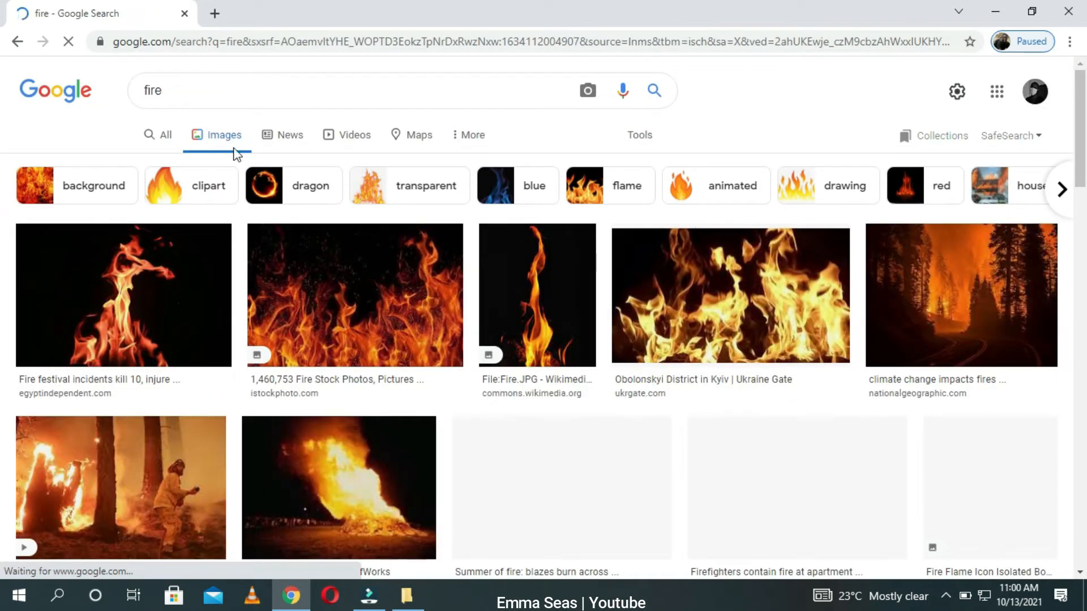
{"action": "left_click_drag", "start_coordinate": [1082, 136], "coordinate": [1084, 245]}
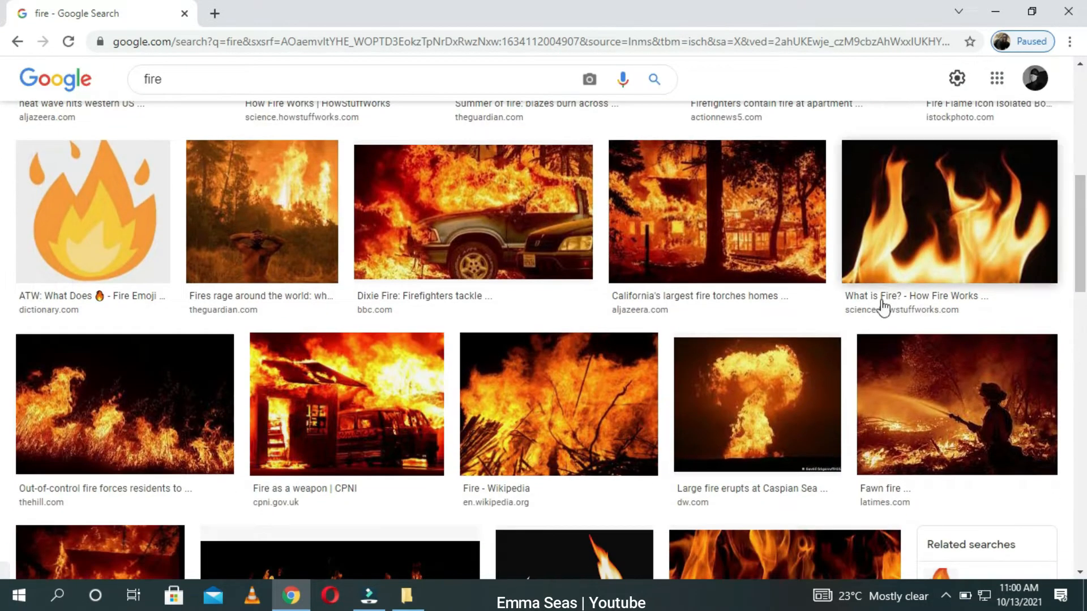
{"action": "scroll", "coordinate": [352, 392], "scroll_direction": "down", "scroll_amount": 8}
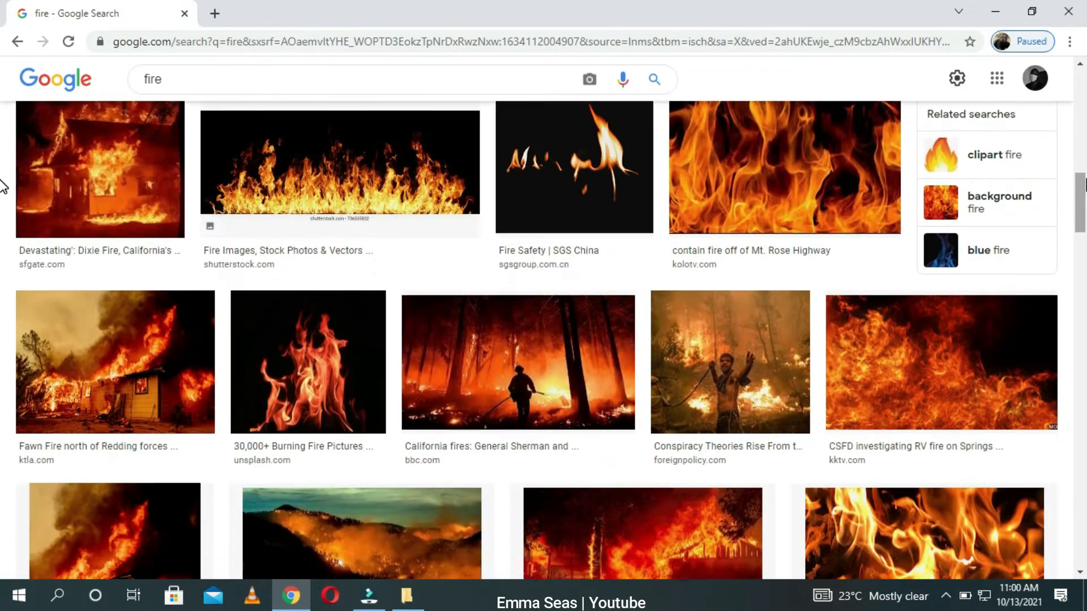
{"action": "left_click", "coordinate": [90, 353]}
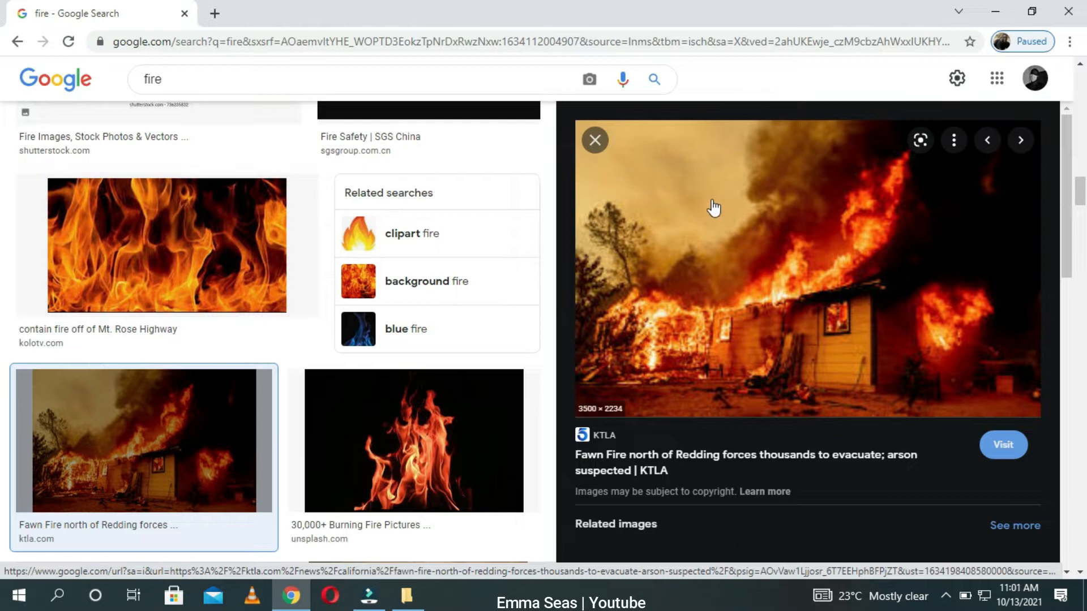
{"action": "right_click", "coordinate": [691, 258]}
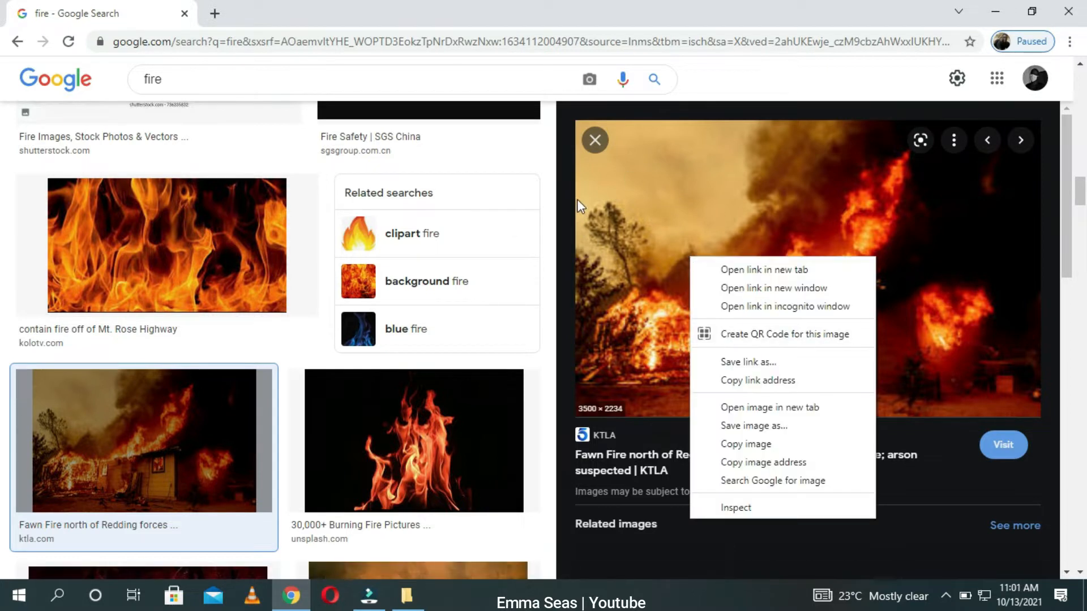
{"action": "left_click", "coordinate": [688, 182]}
{"action": "right_click", "coordinate": [687, 182]}
{"action": "left_click", "coordinate": [373, 16]}
{"action": "left_click", "coordinate": [372, 16]}
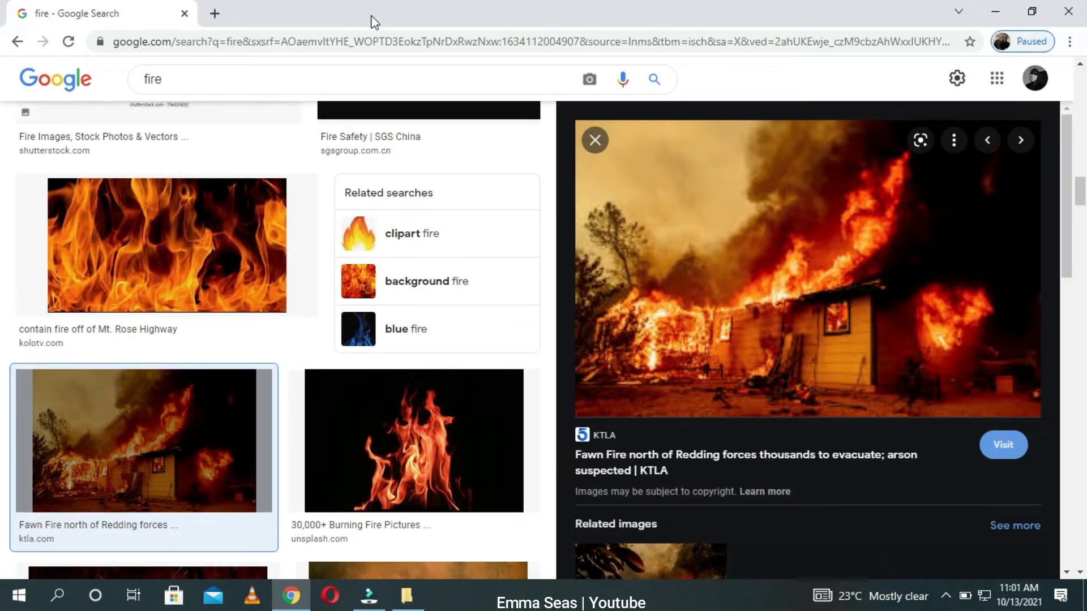
Step: Save the burning house image to Downloads with the file name sample 2
{"action": "right_click", "coordinate": [813, 232]}
{"action": "left_click", "coordinate": [908, 394]}
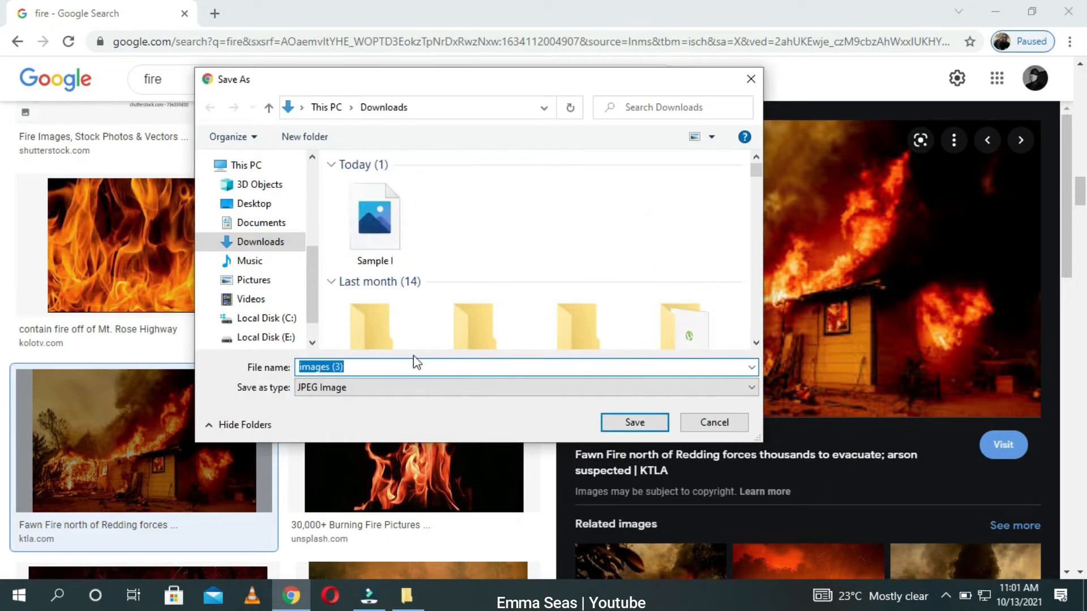
{"action": "type", "text": "sa"}
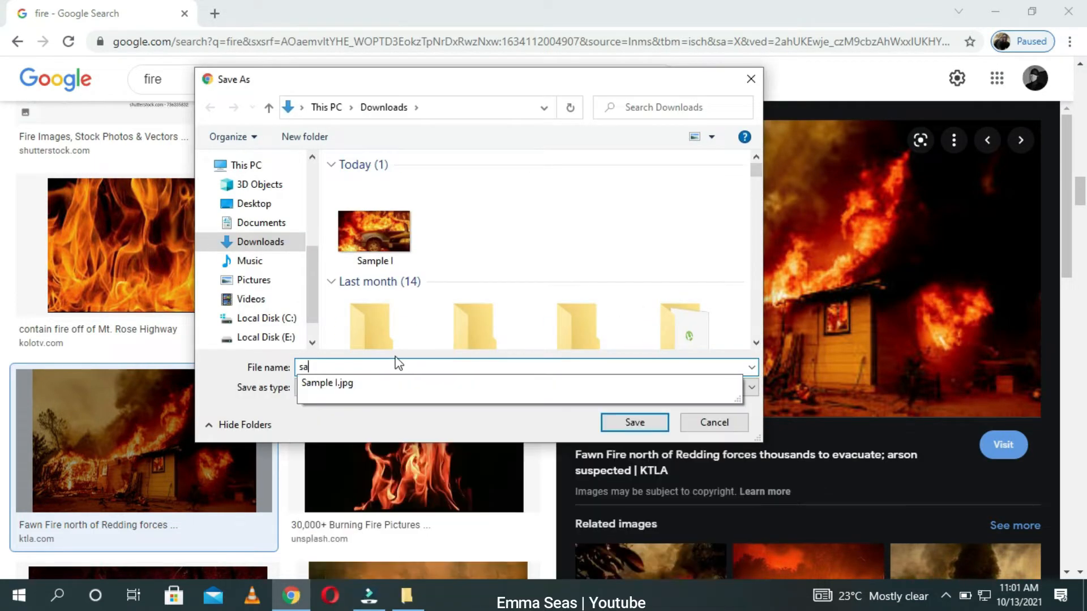
{"action": "type", "text": "mple 2"}
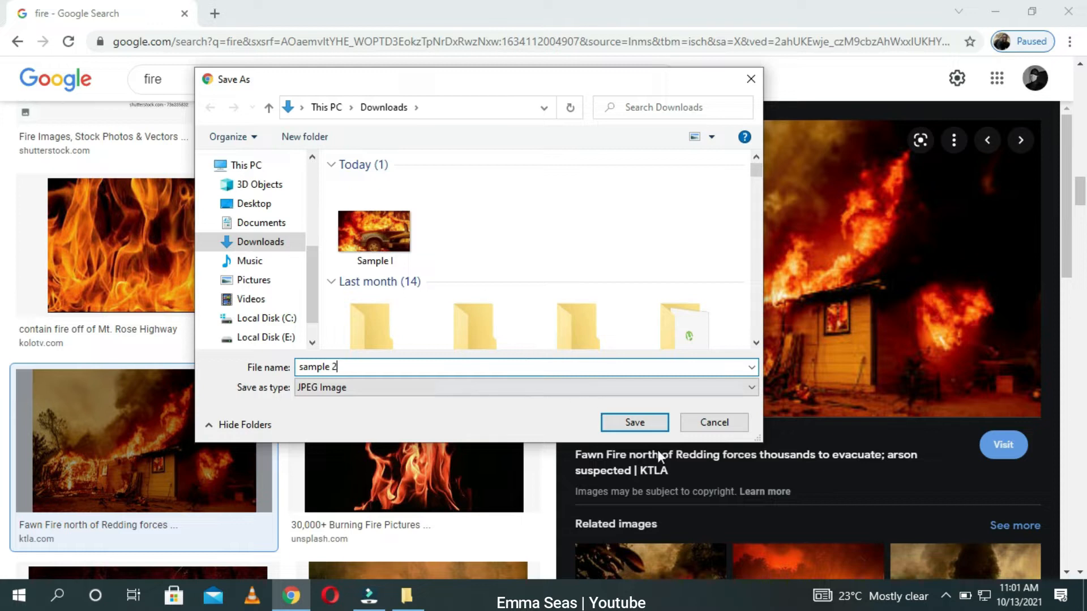
{"action": "left_click", "coordinate": [636, 425]}
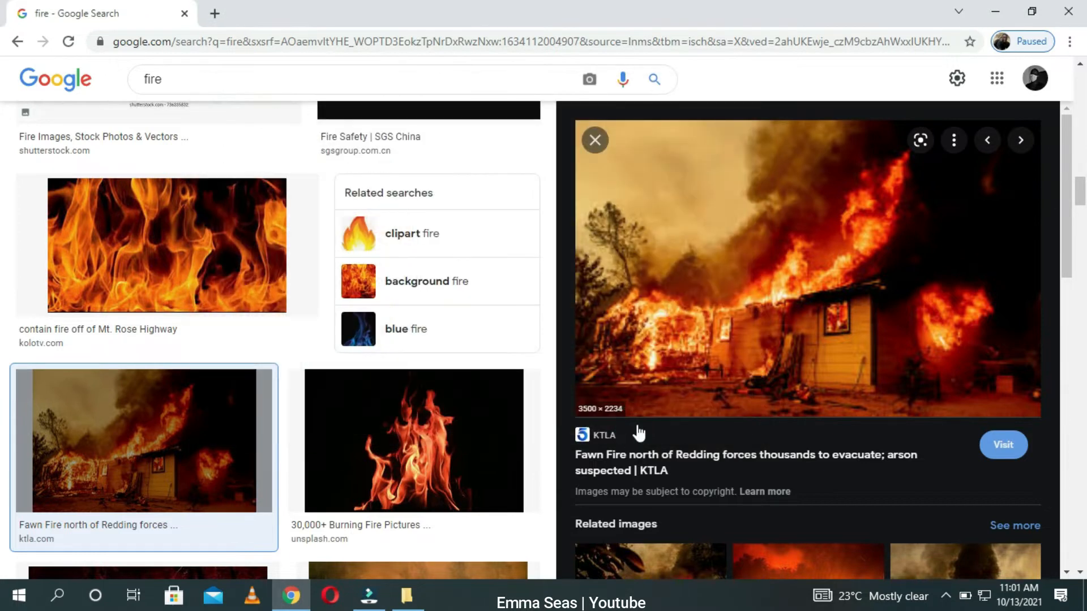
Step: Import sample 2 from the Downloads folder into the Filmora media library
{"action": "left_click", "coordinate": [367, 589]}
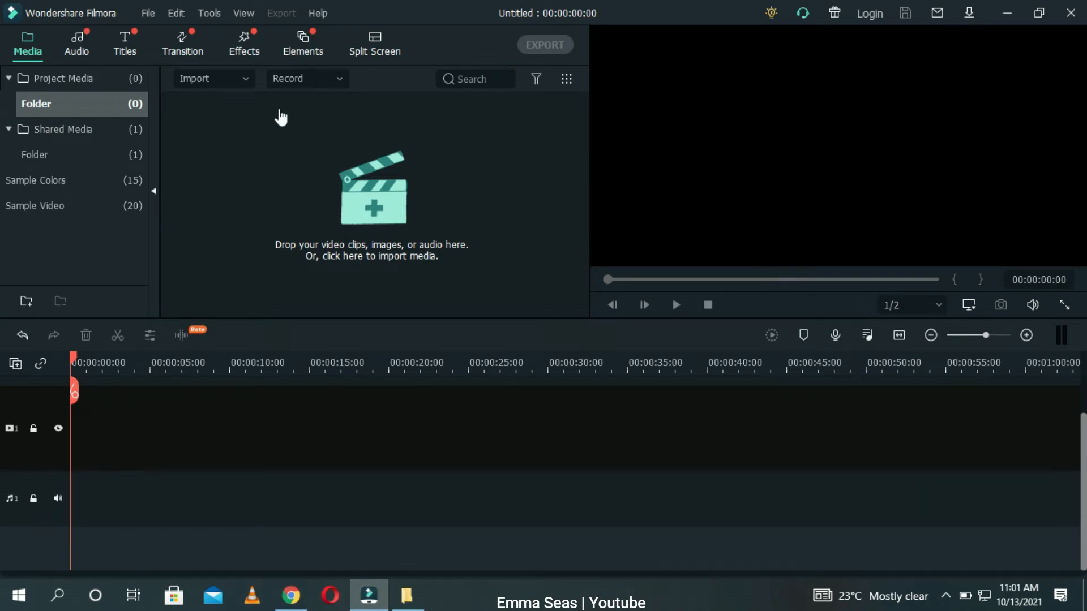
{"action": "key", "text": "super+e"}
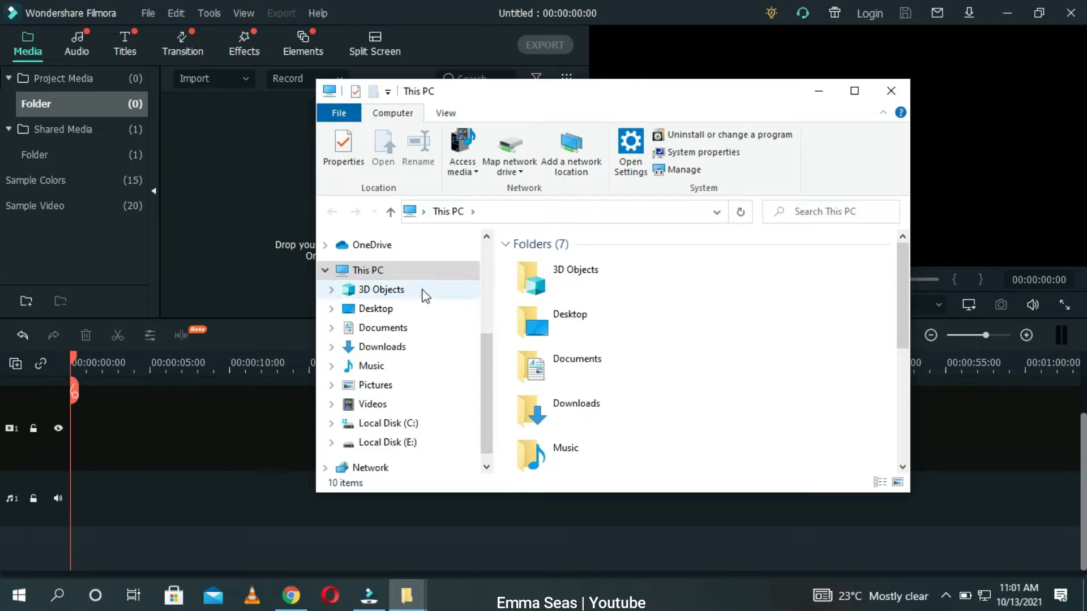
{"action": "left_click", "coordinate": [402, 347]}
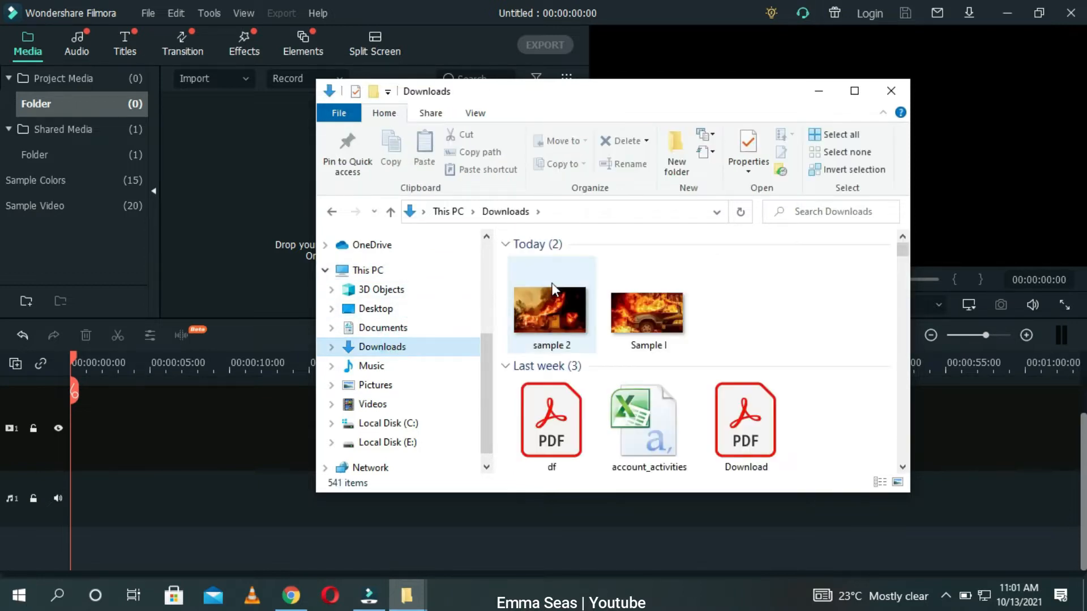
{"action": "left_click", "coordinate": [554, 302]}
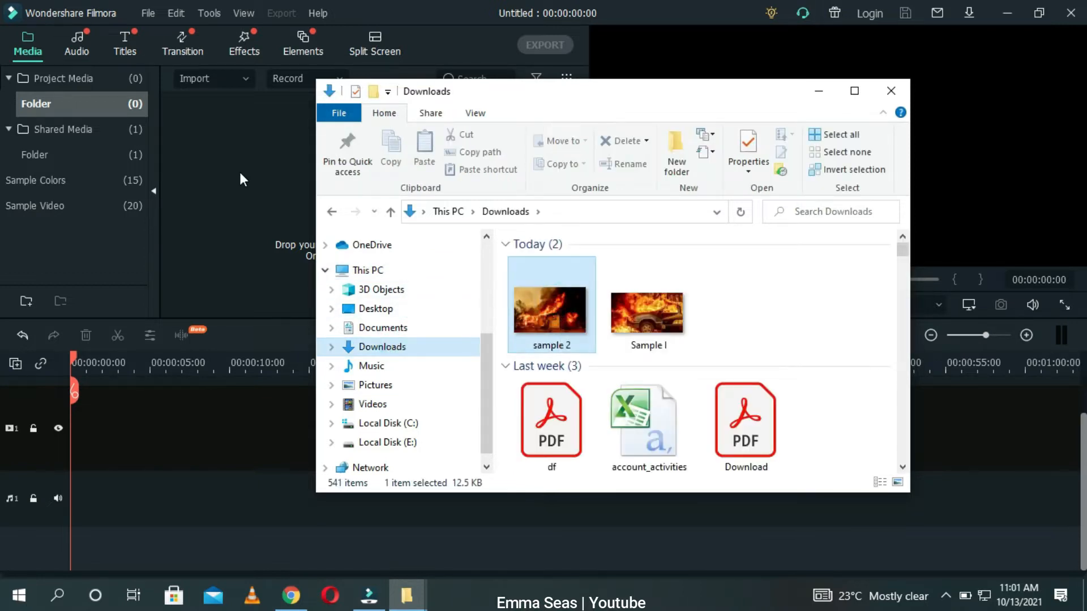
{"action": "left_click_drag", "start_coordinate": [552, 305], "coordinate": [240, 173]}
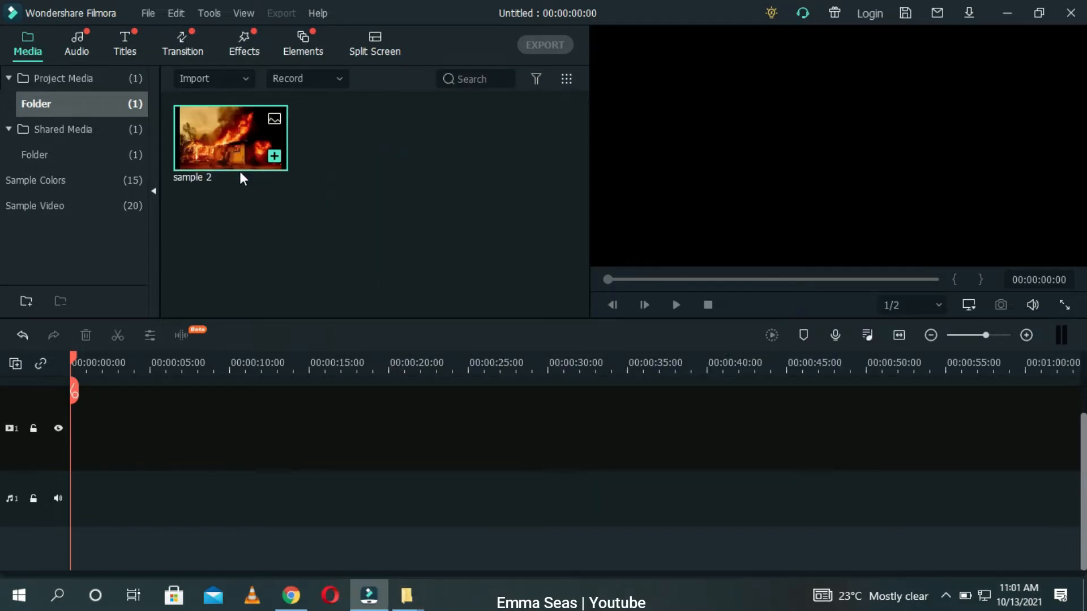
Step: Add sample 2 to the timeline, zoom the timeline to fit, and apply Crop to Fit to the clip
{"action": "left_click", "coordinate": [275, 157]}
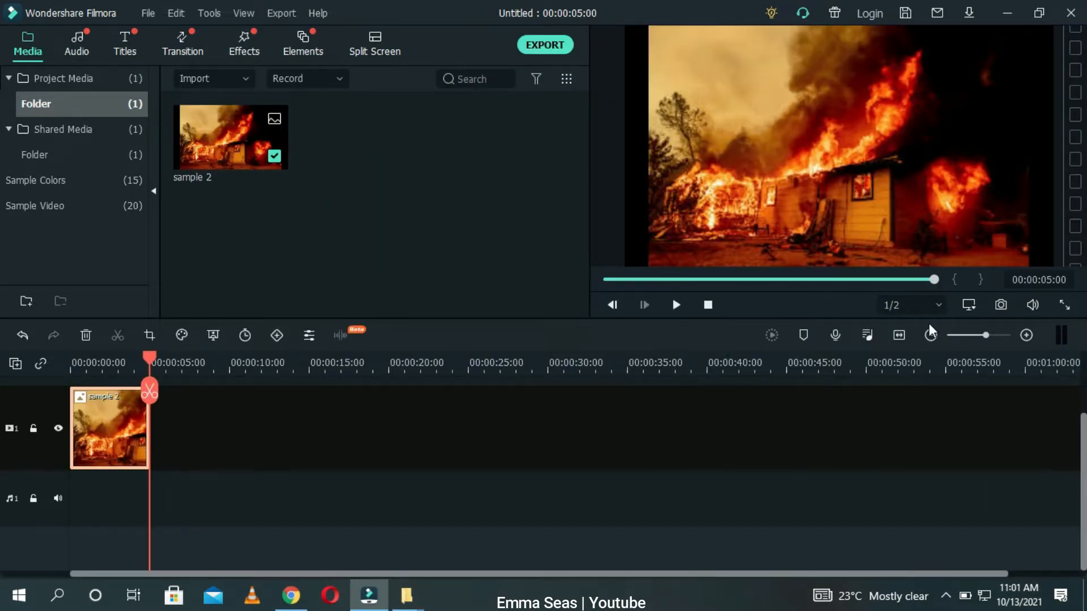
{"action": "left_click", "coordinate": [894, 343]}
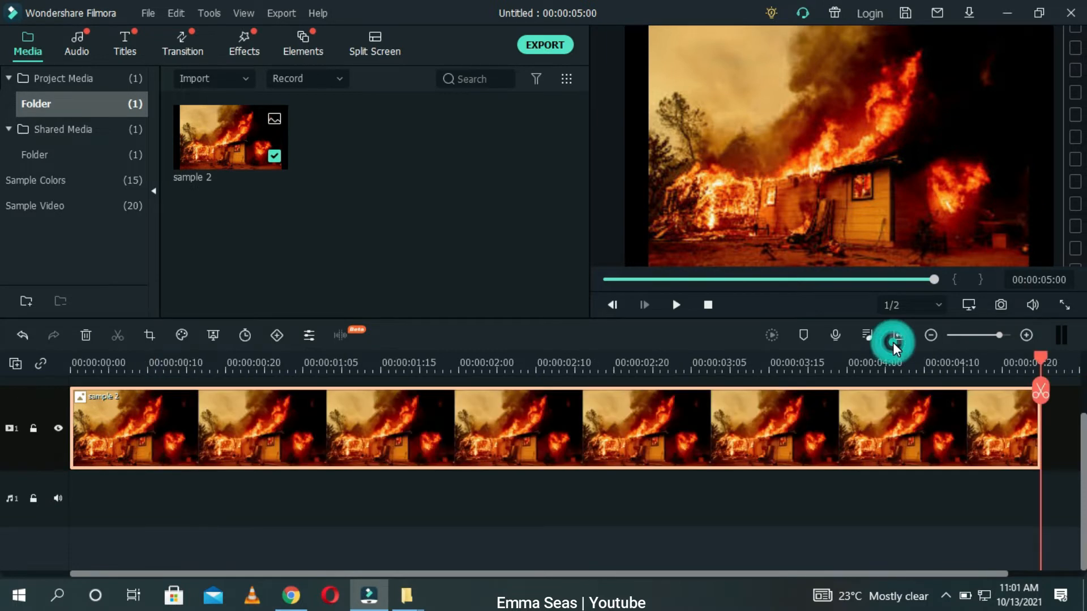
{"action": "scroll", "coordinate": [1, 425], "scroll_direction": "up", "scroll_amount": 1}
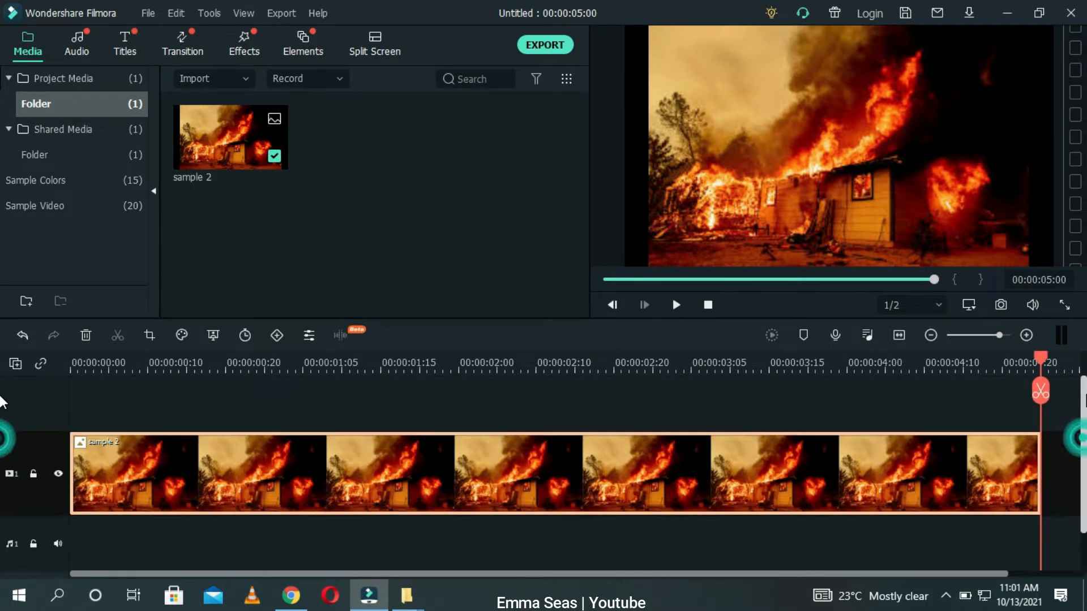
{"action": "right_click", "coordinate": [665, 491]}
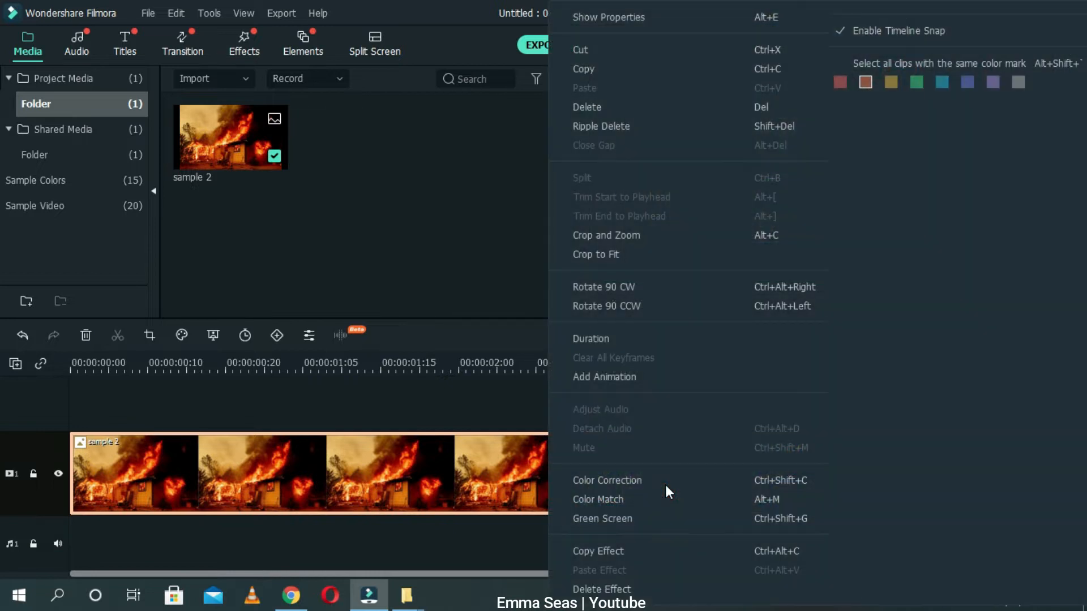
{"action": "left_click", "coordinate": [684, 247]}
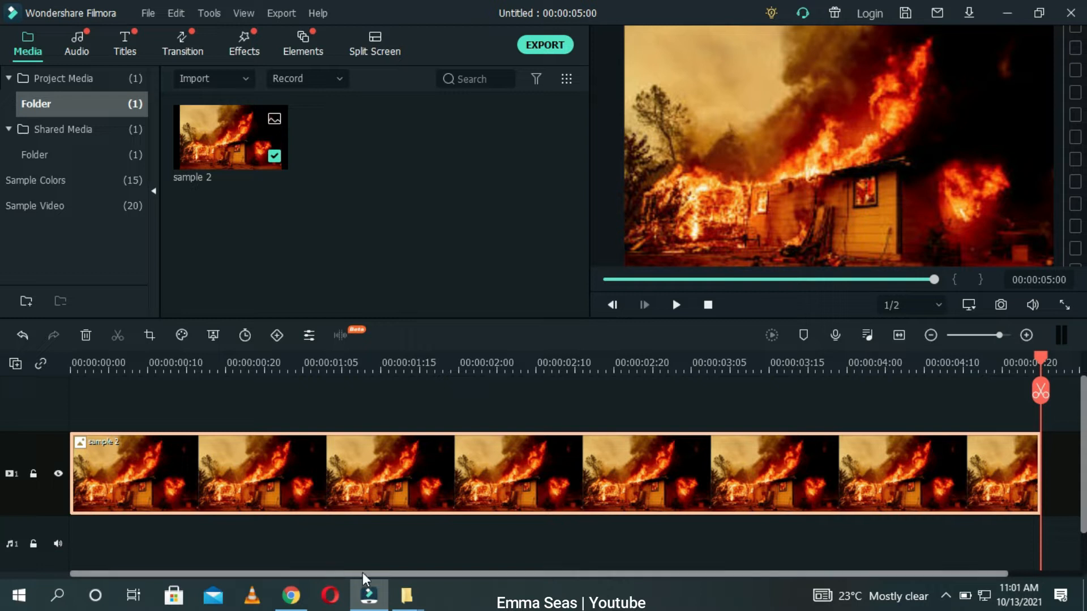
Step: Close the search tab and Downloads window, then open the Pics folder on the desktop
{"action": "left_click", "coordinate": [1005, 13]}
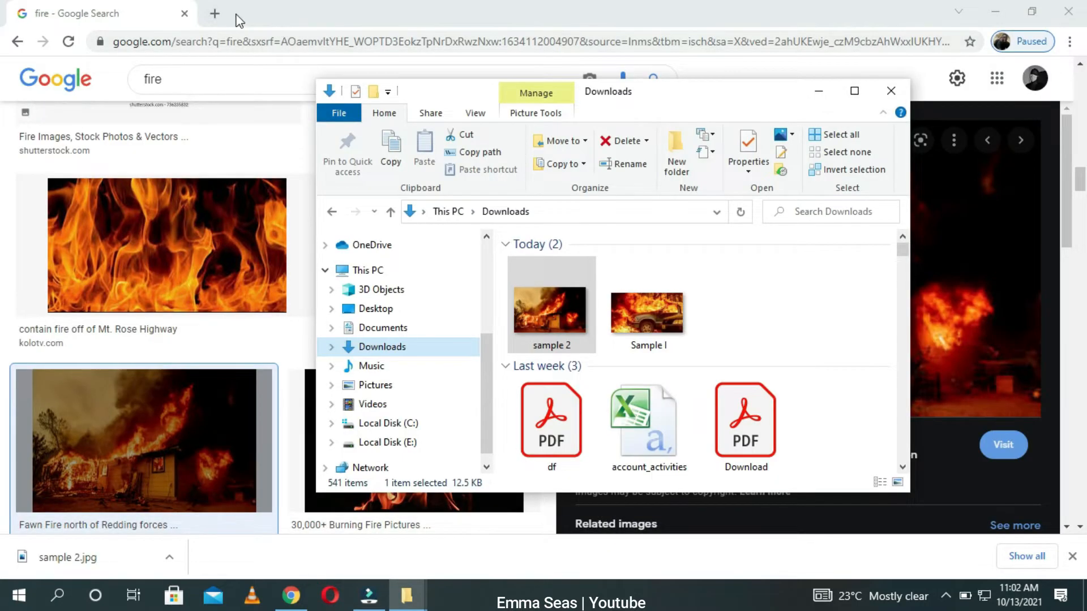
{"action": "left_click", "coordinate": [214, 13]}
{"action": "left_click", "coordinate": [185, 14]}
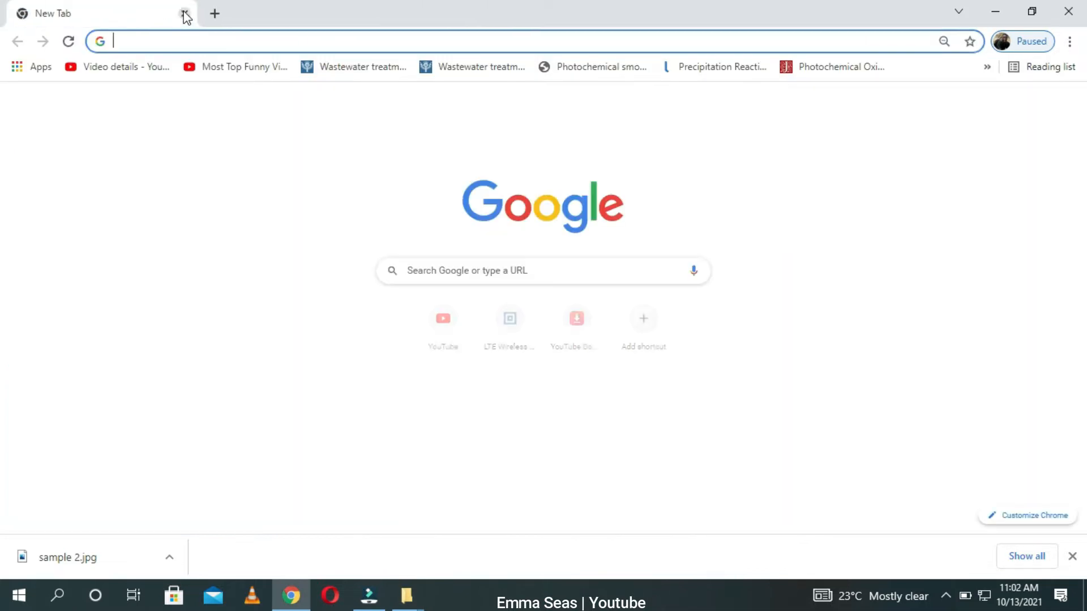
{"action": "left_click", "coordinate": [995, 11]}
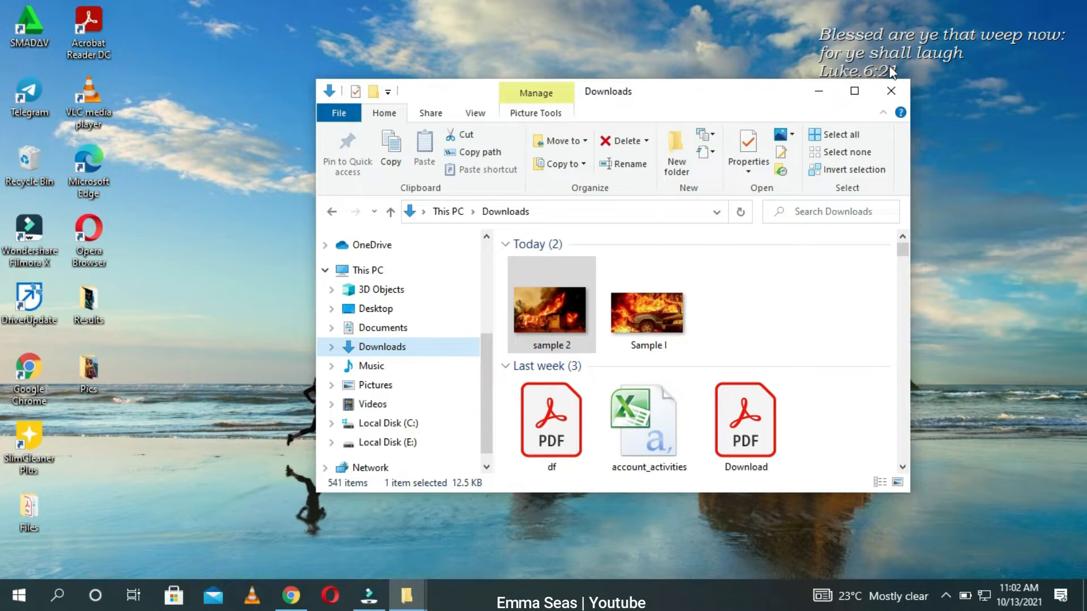
{"action": "left_click", "coordinate": [891, 91]}
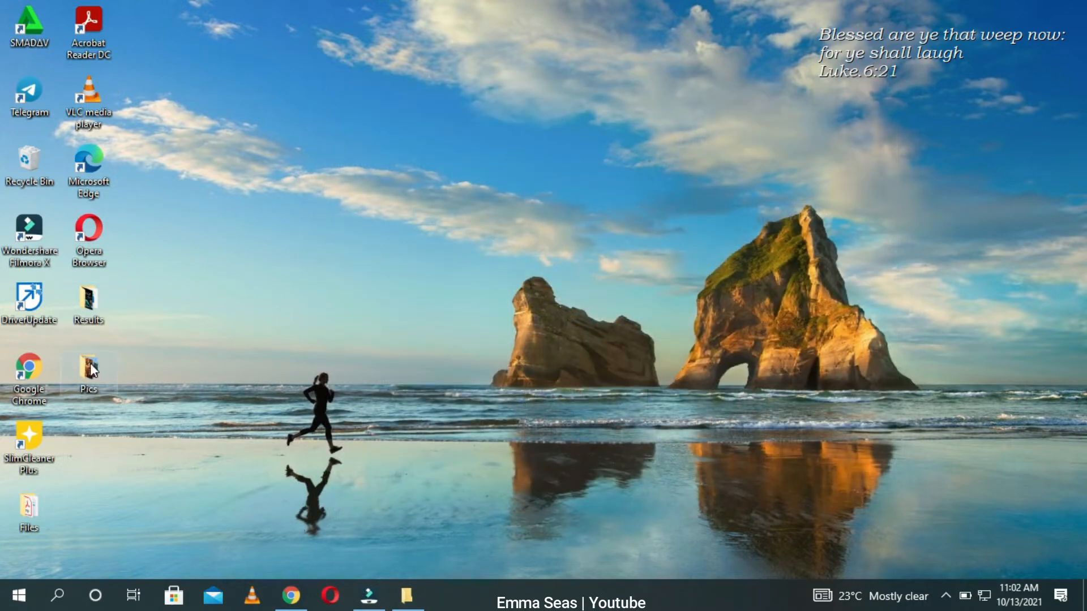
{"action": "double_click", "coordinate": [85, 369]}
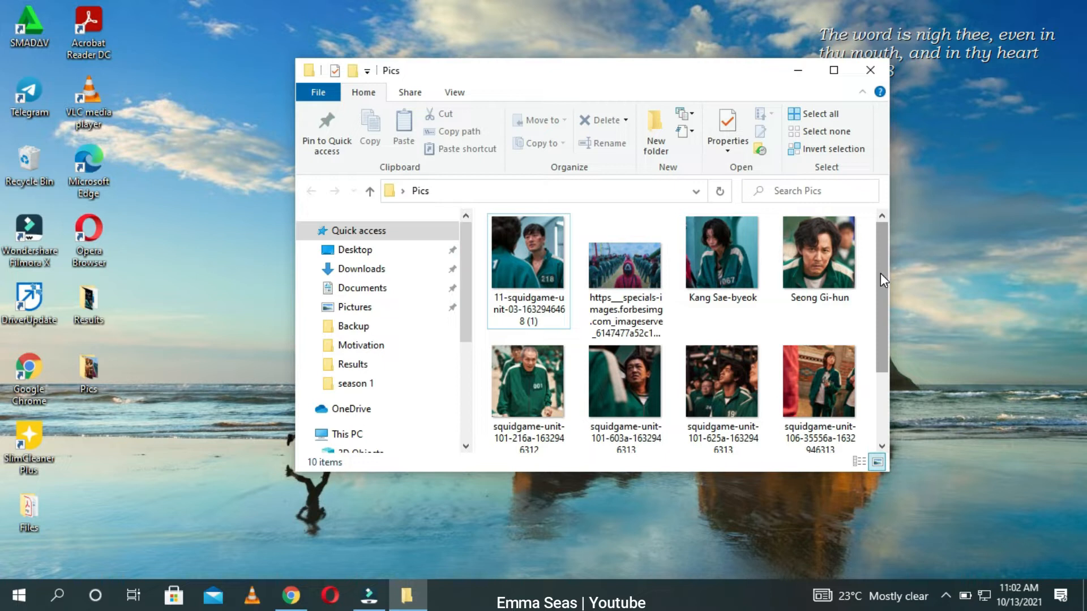
{"action": "left_click", "coordinate": [860, 72]}
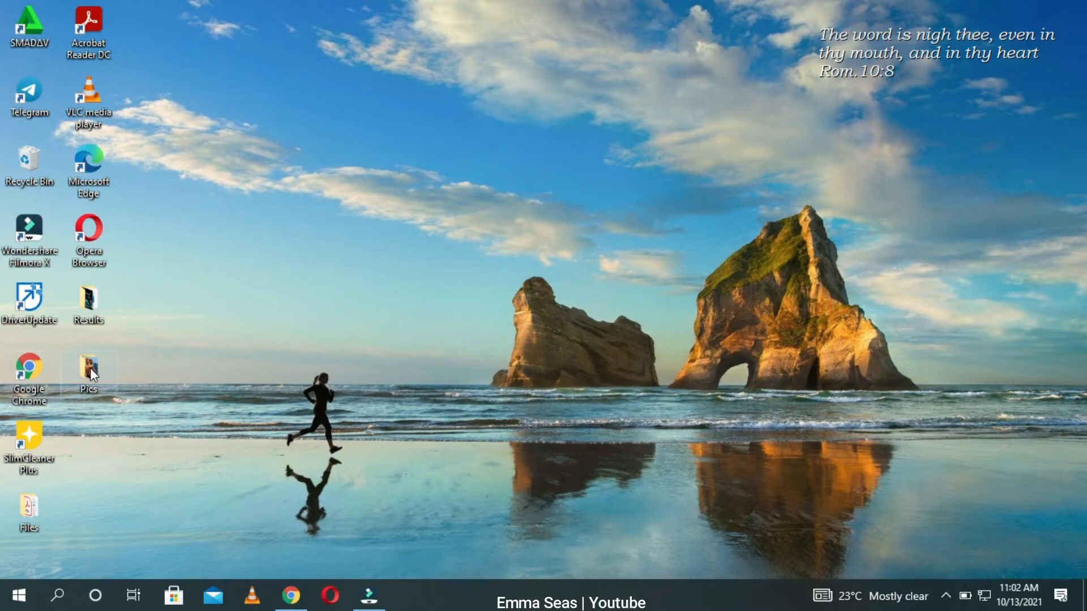
{"action": "double_click", "coordinate": [93, 369]}
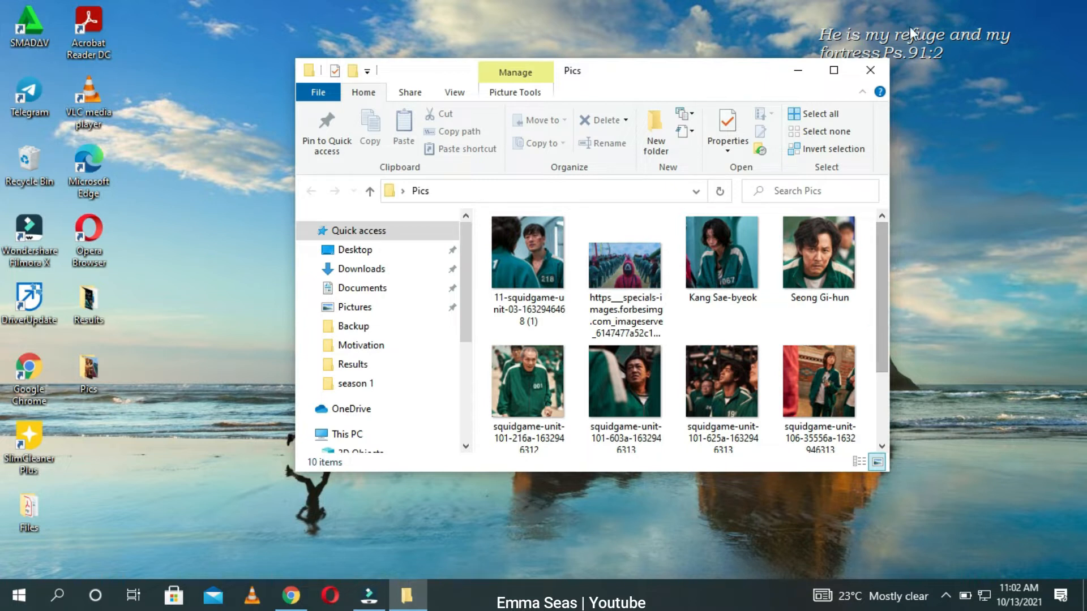
{"action": "left_click", "coordinate": [871, 70]}
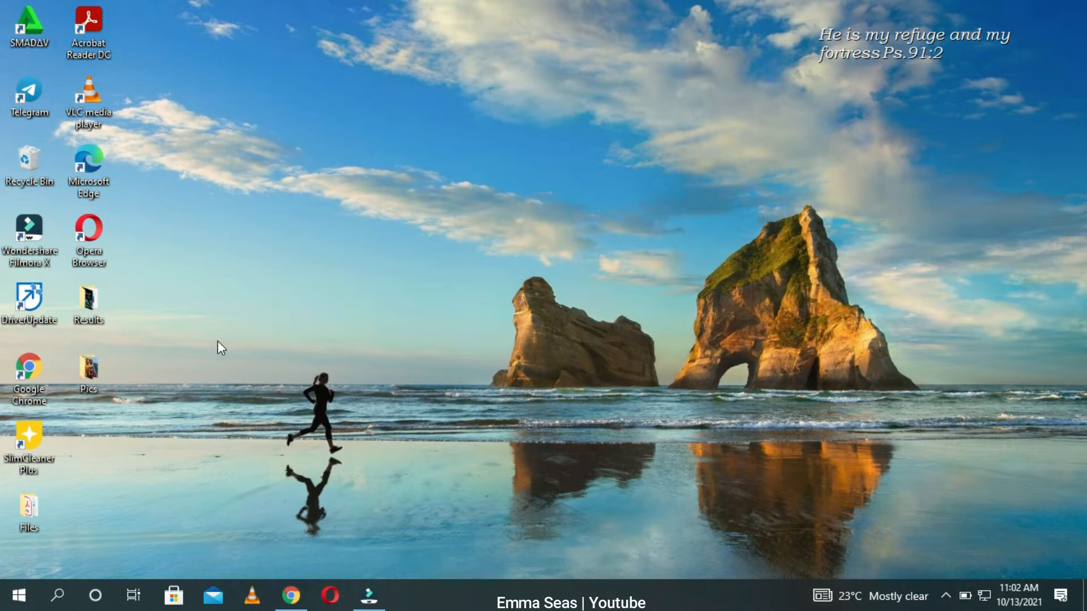
{"action": "double_click", "coordinate": [86, 367]}
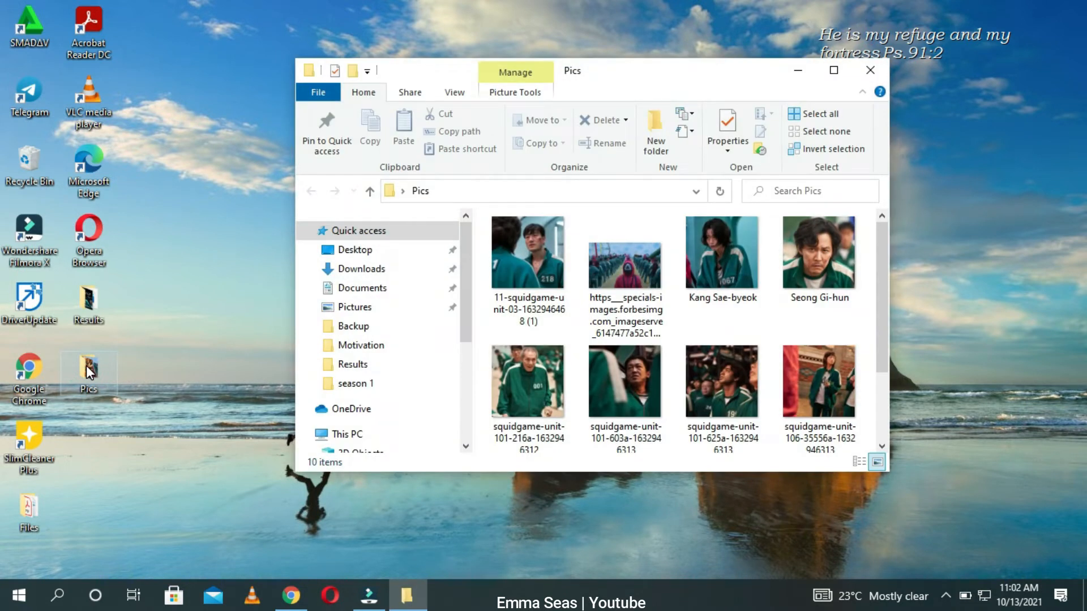
{"action": "left_click", "coordinate": [831, 77]}
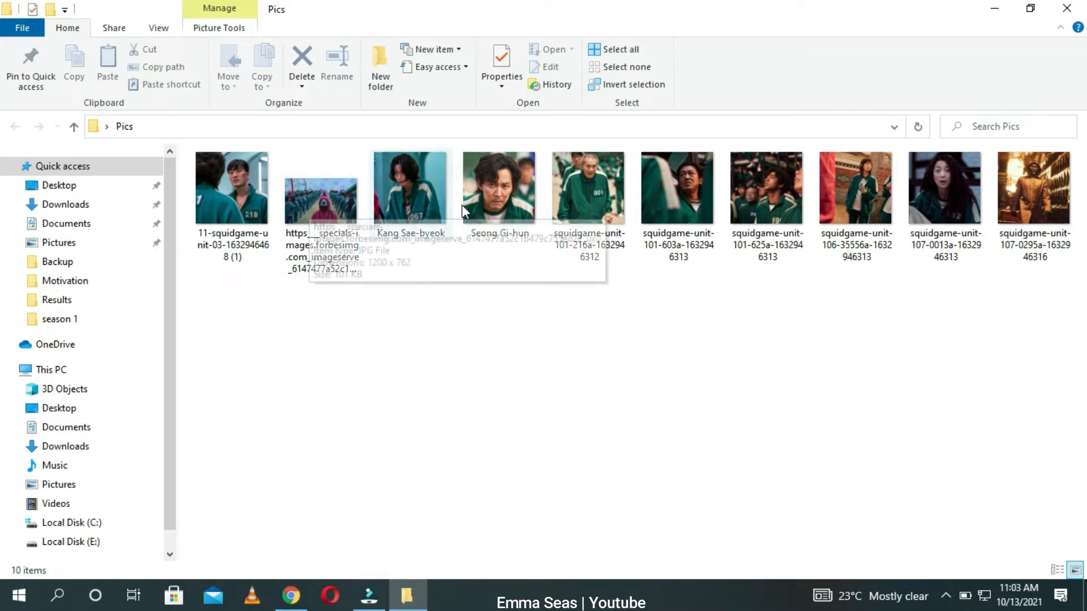
{"action": "left_click", "coordinate": [1000, 10]}
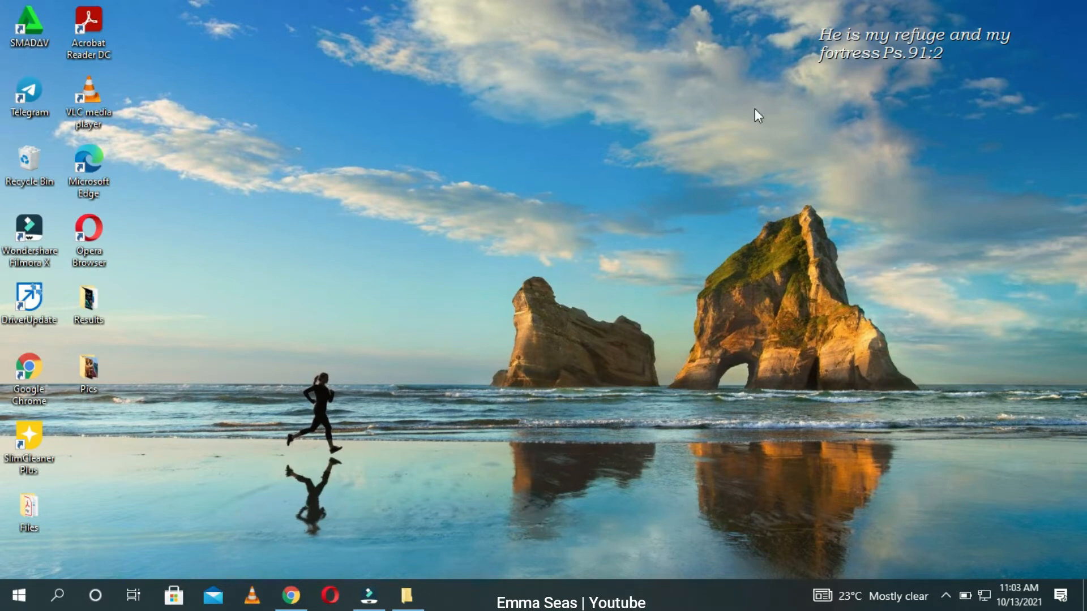
Step: Search Google for remove background from image and open the remove.bg result
{"action": "left_click", "coordinate": [291, 594]}
{"action": "left_click", "coordinate": [490, 277]}
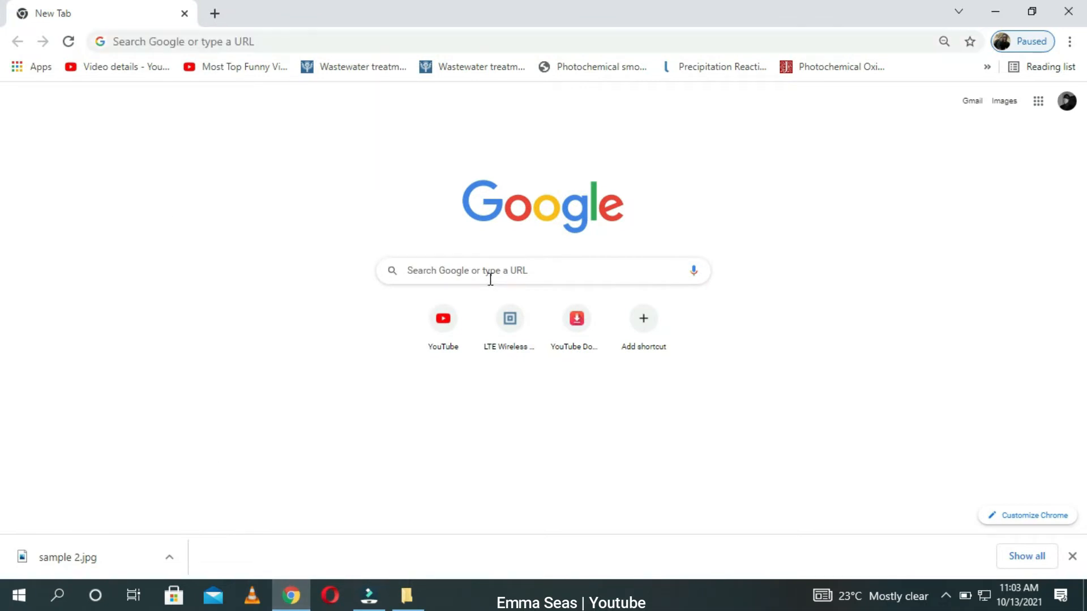
{"action": "type", "text": "re"}
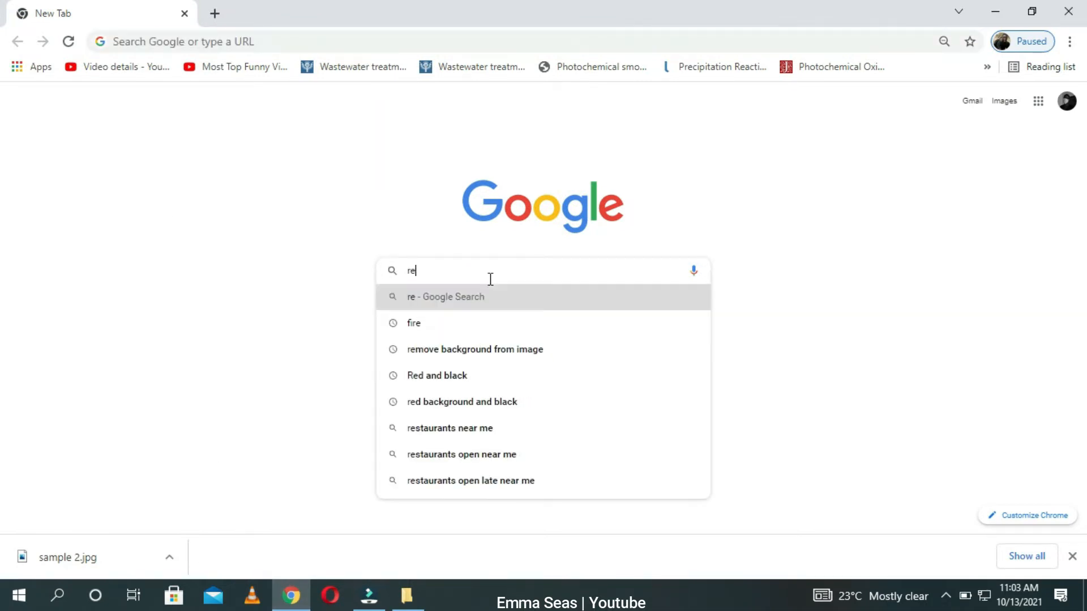
{"action": "left_click", "coordinate": [443, 324]}
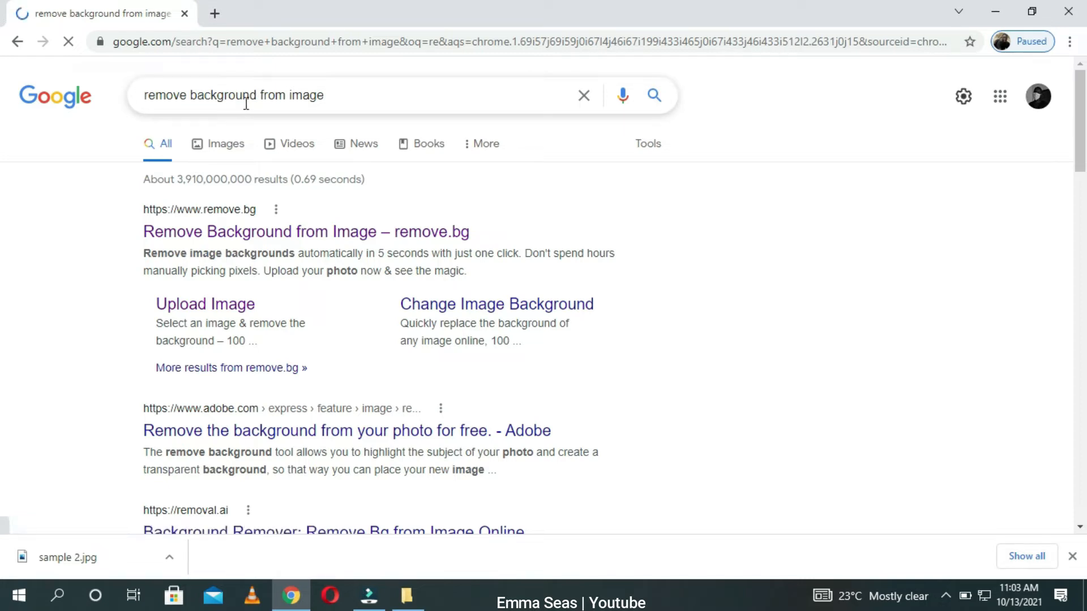
{"action": "left_click", "coordinate": [261, 238]}
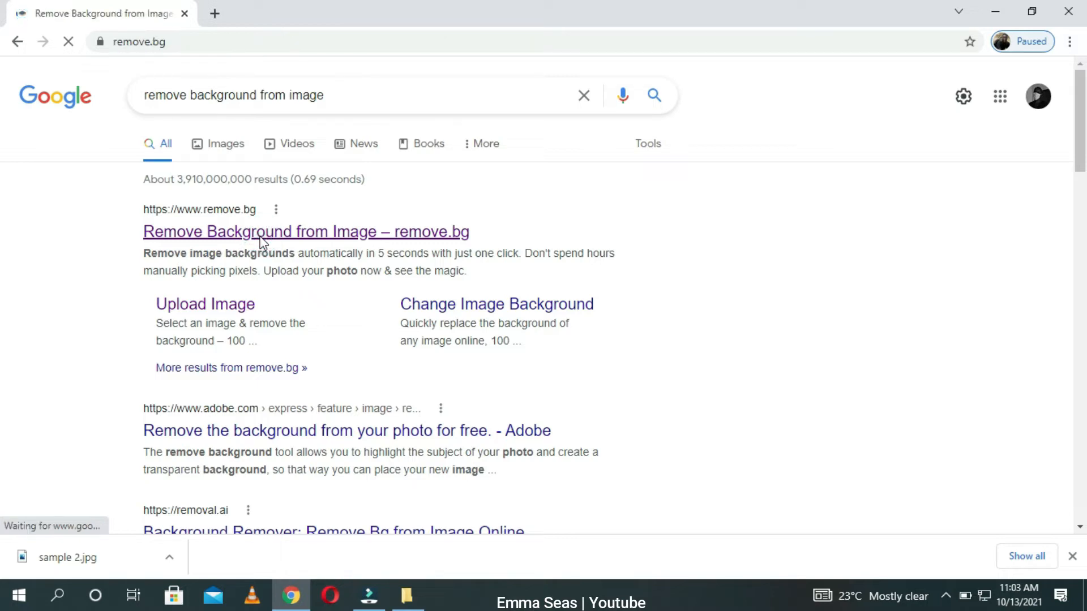
{"action": "left_click", "coordinate": [1071, 556]}
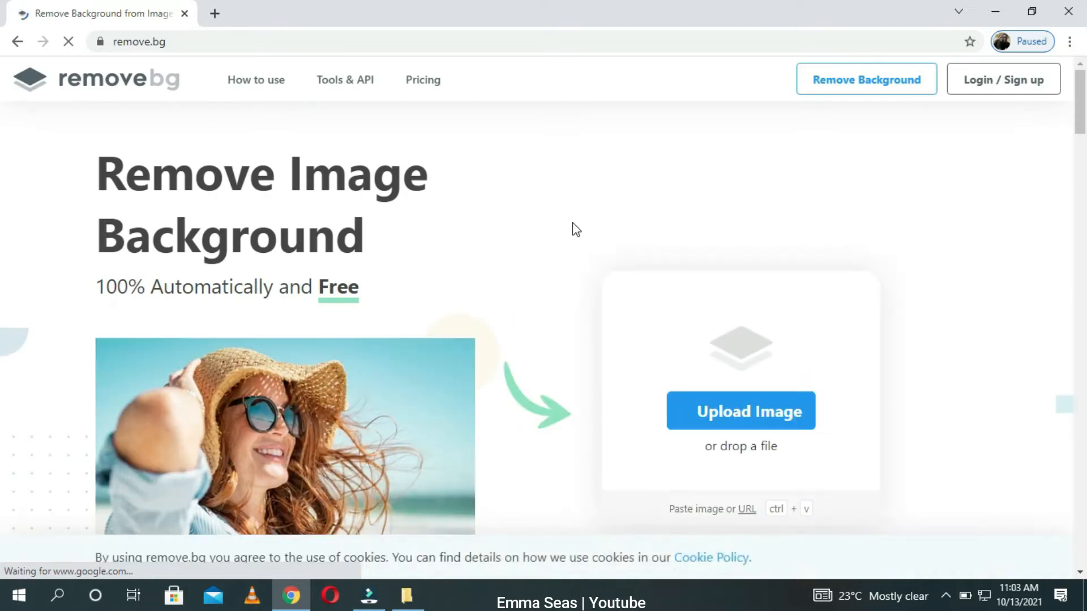
{"action": "scroll", "coordinate": [1082, 149], "scroll_direction": "down", "scroll_amount": 1}
{"action": "scroll", "coordinate": [2, 148], "scroll_direction": "down", "scroll_amount": 1}
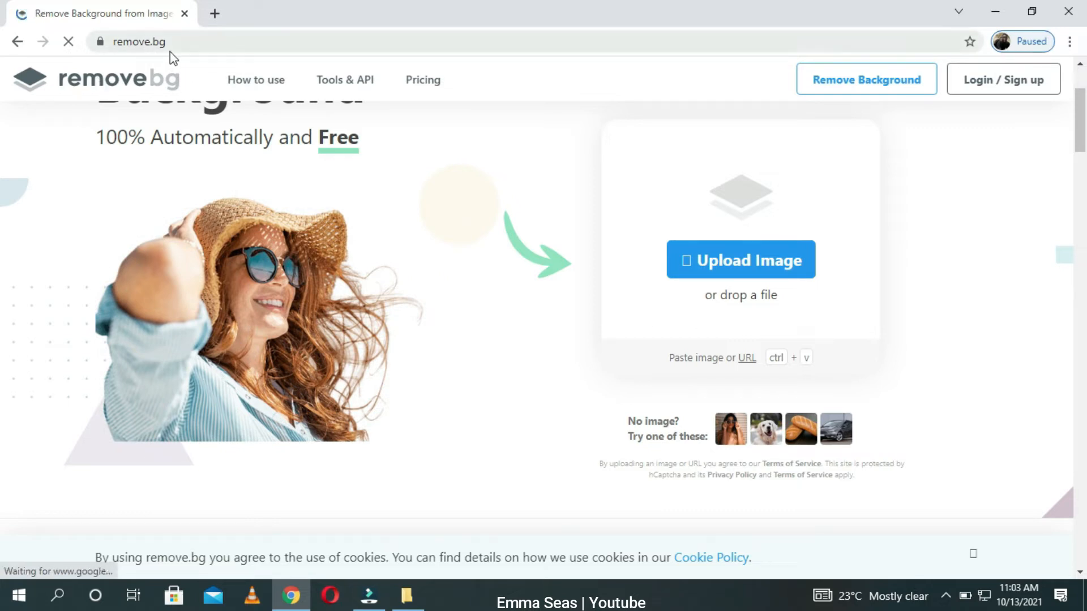
{"action": "left_click", "coordinate": [688, 266]}
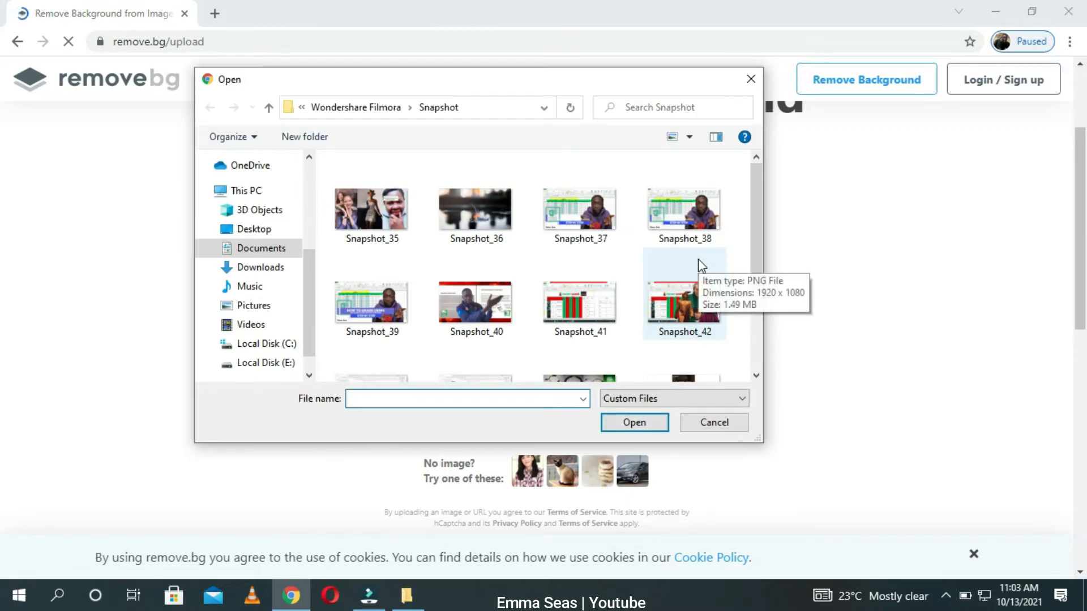
{"action": "left_click", "coordinate": [255, 229]}
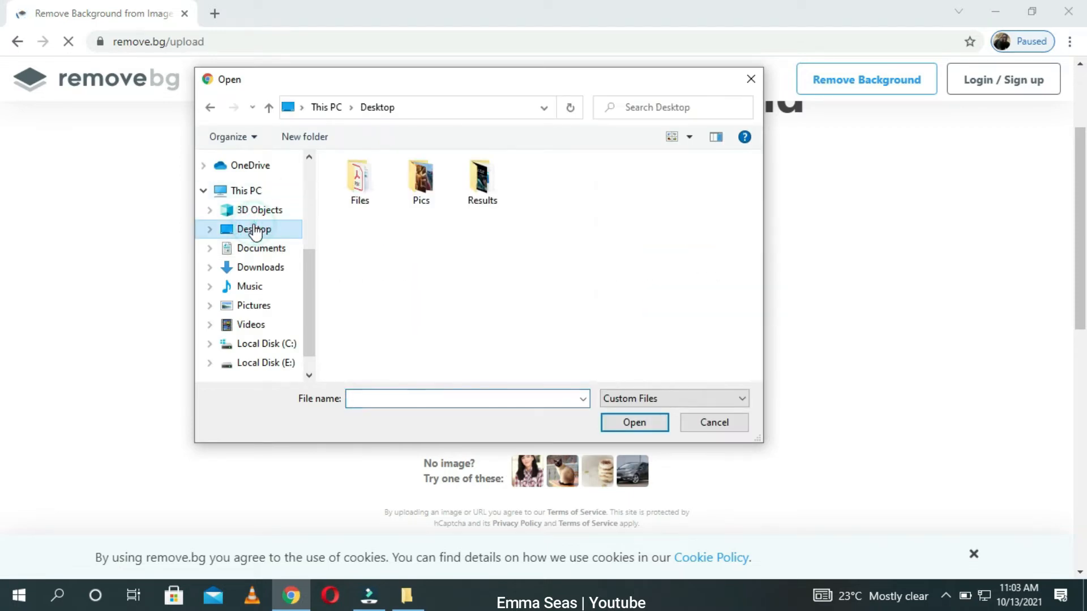
{"action": "double_click", "coordinate": [411, 174]}
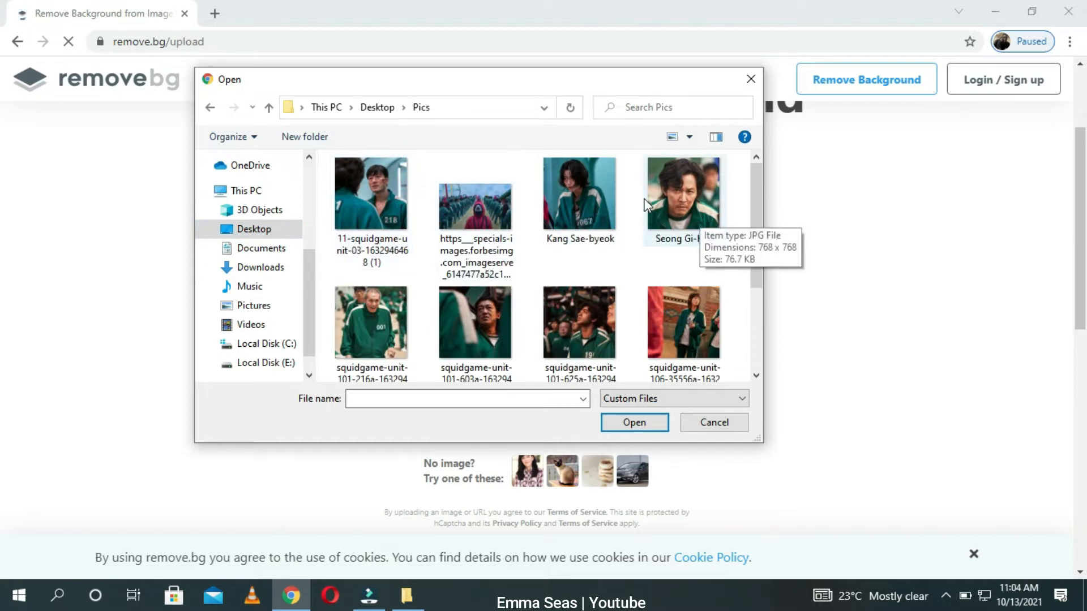
{"action": "left_click", "coordinate": [362, 328]}
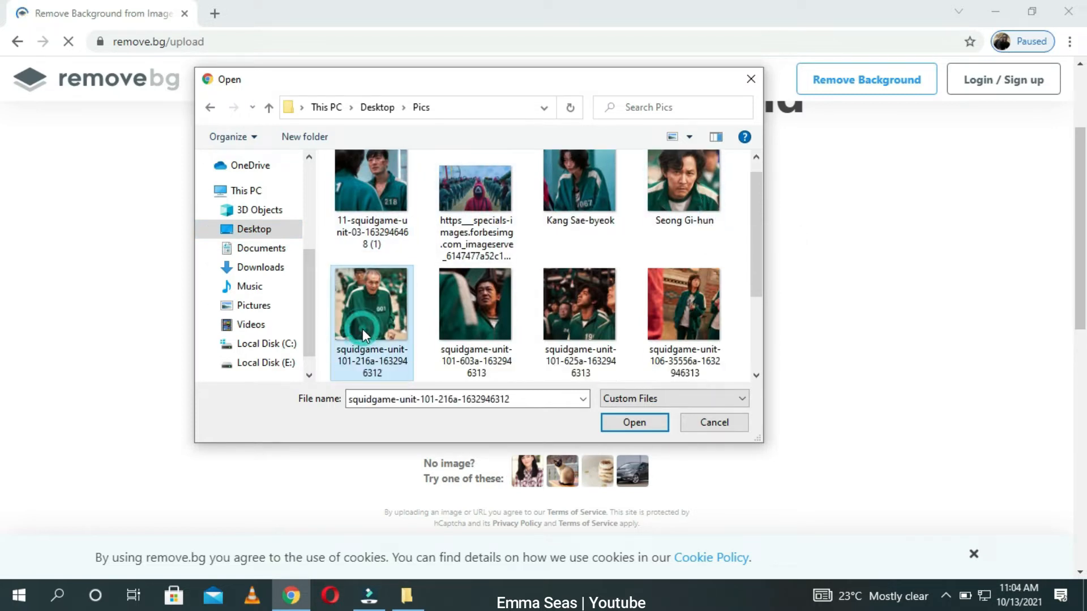
{"action": "left_click", "coordinate": [642, 424]}
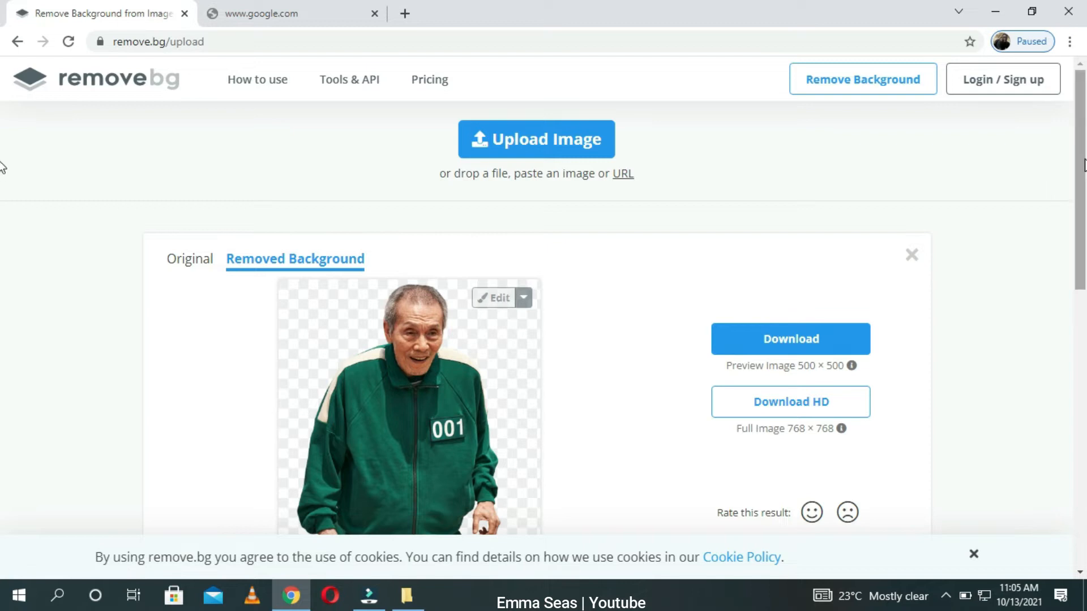
Step: Download the background-removed preview image and close the extra Google tab
{"action": "scroll", "coordinate": [3, 192], "scroll_direction": "down", "scroll_amount": 1}
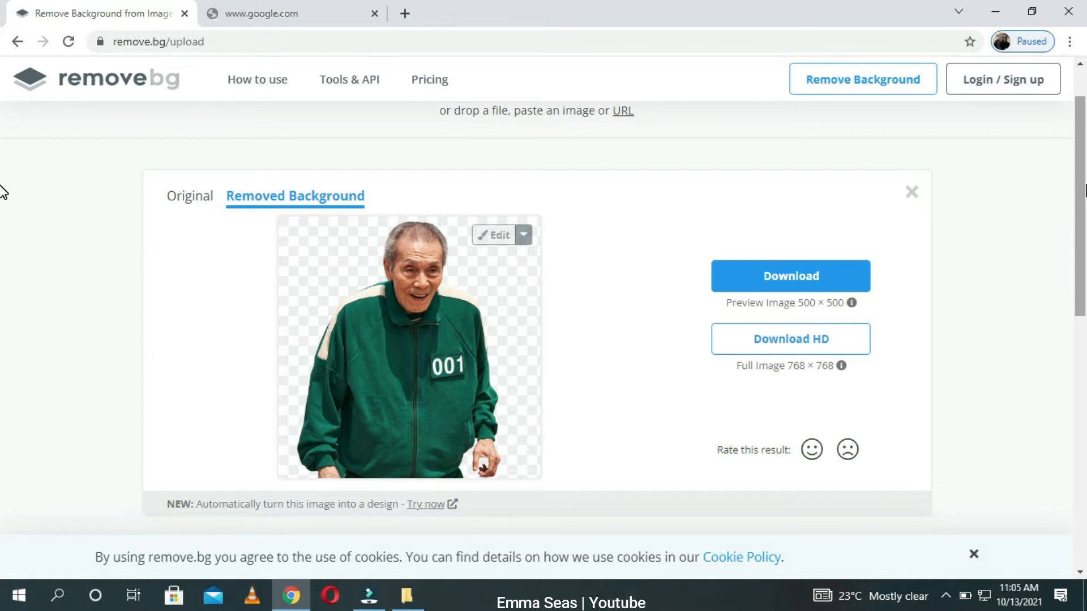
{"action": "left_click", "coordinate": [784, 275]}
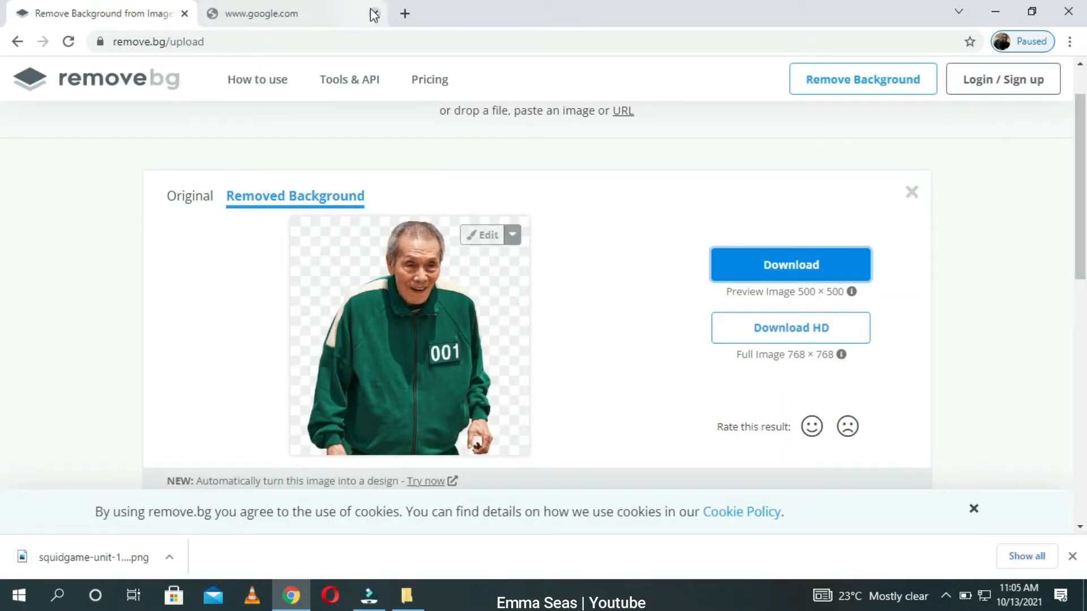
{"action": "left_click", "coordinate": [373, 12]}
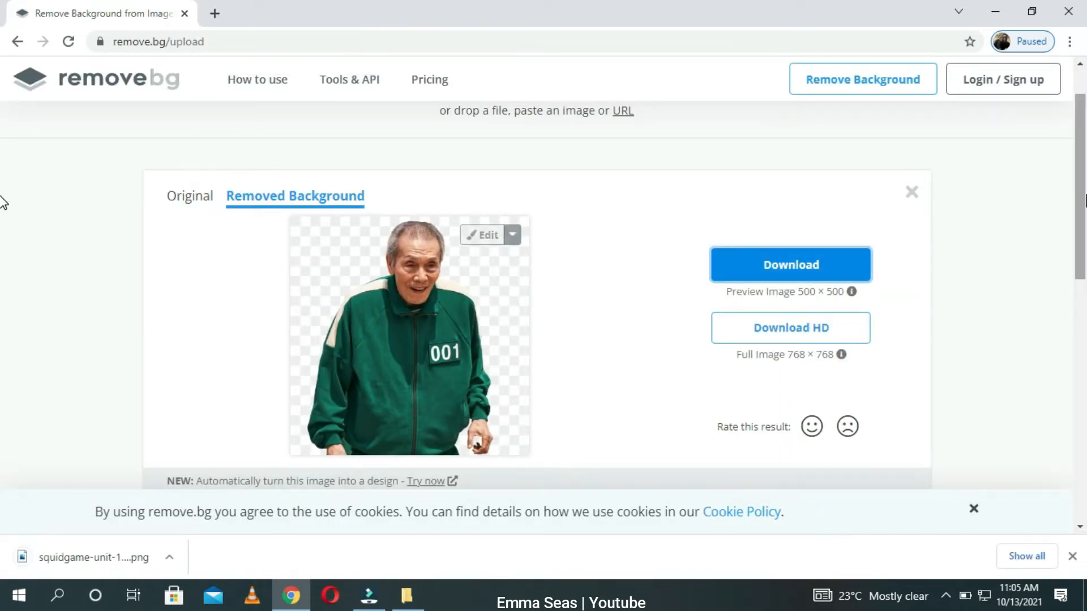
Step: Upload the 11-squidgame-unit-03 picture from Pics and download its background-removed preview
{"action": "scroll", "coordinate": [3, 198], "scroll_direction": "up", "scroll_amount": 1}
{"action": "left_click", "coordinate": [565, 146]}
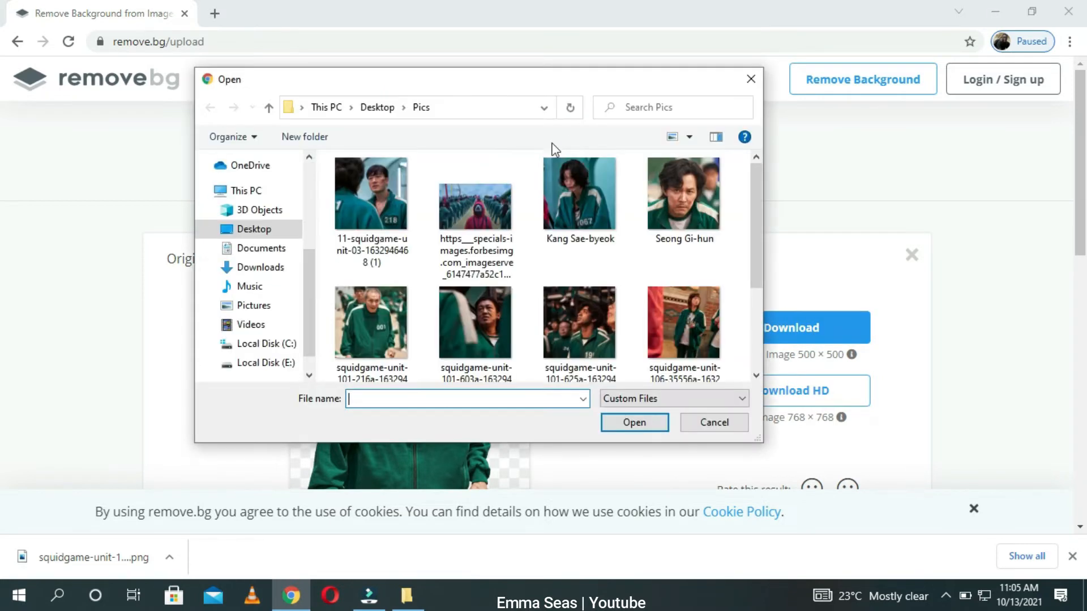
{"action": "left_click", "coordinate": [375, 213]}
{"action": "left_click", "coordinate": [649, 428]}
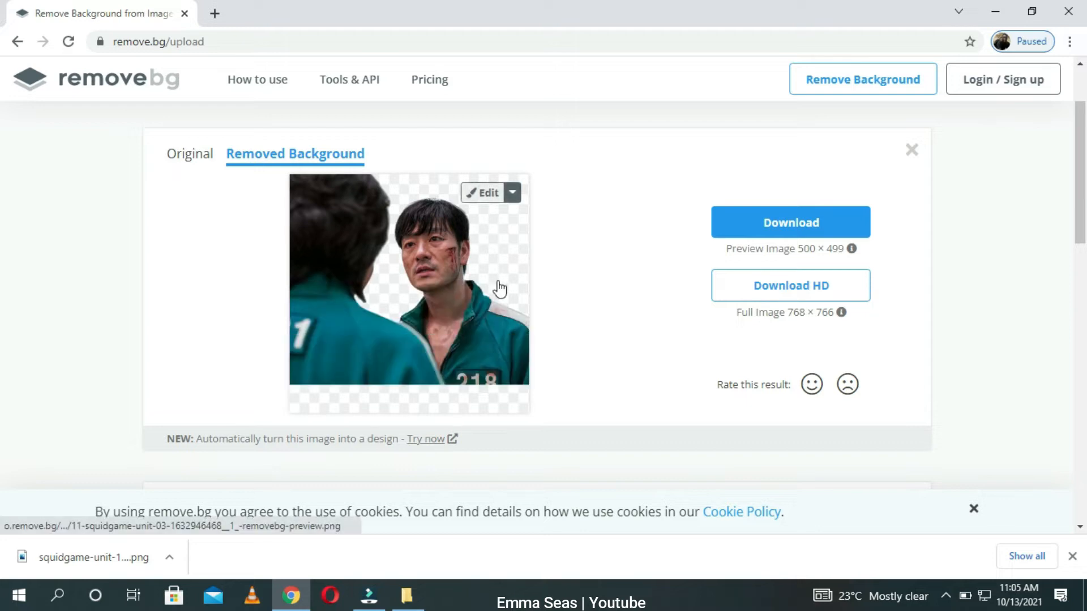
{"action": "left_click", "coordinate": [800, 224]}
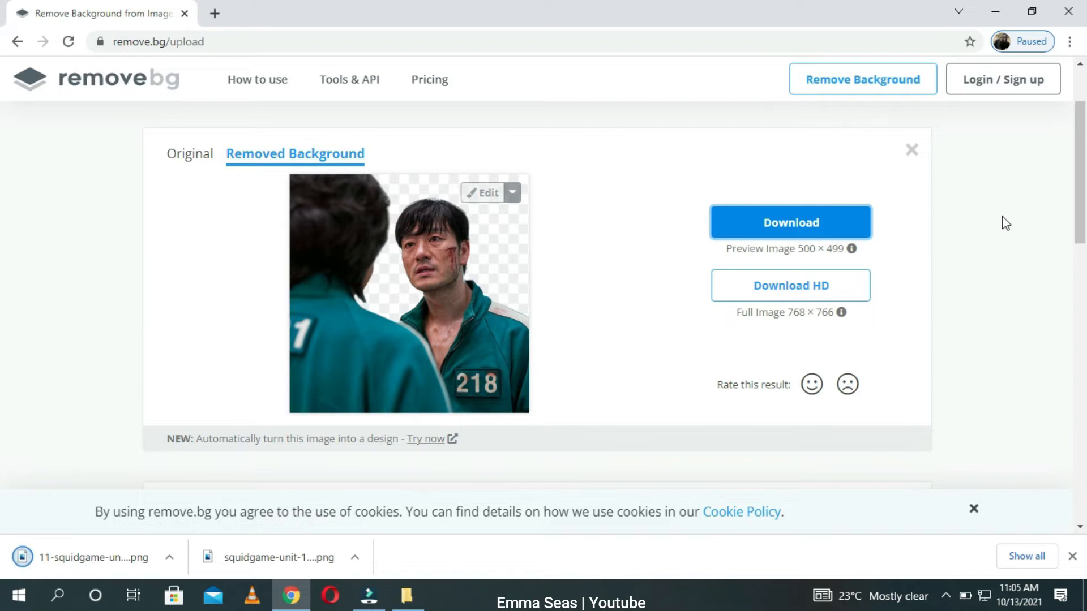
Step: Upload the Kang Sae-byeok picture from Pics and download its background-removed preview
{"action": "left_click_drag", "start_coordinate": [1080, 208], "coordinate": [1084, 109]}
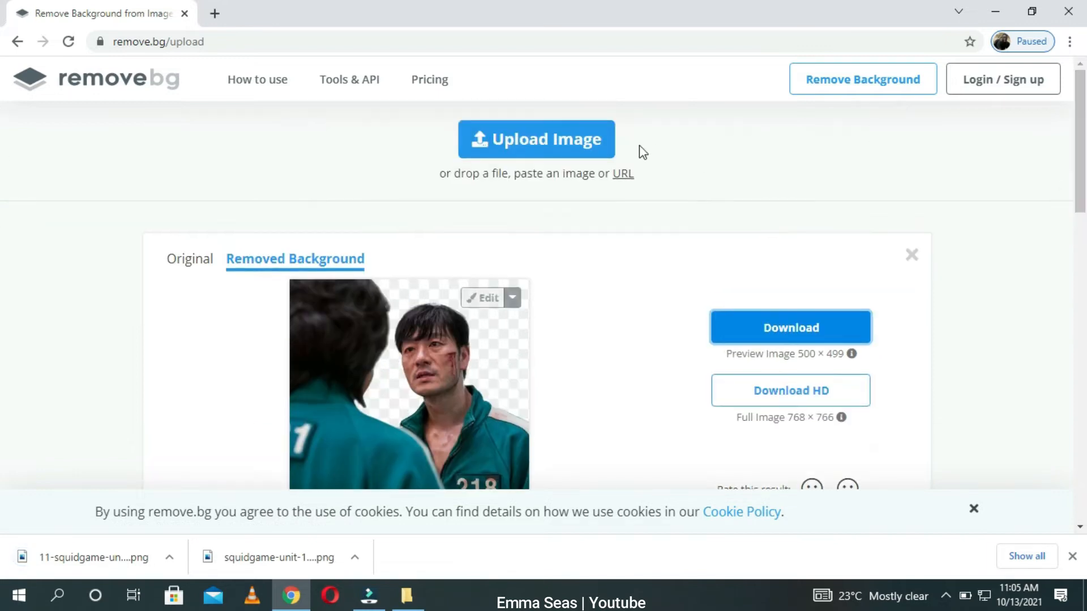
{"action": "left_click", "coordinate": [583, 150]}
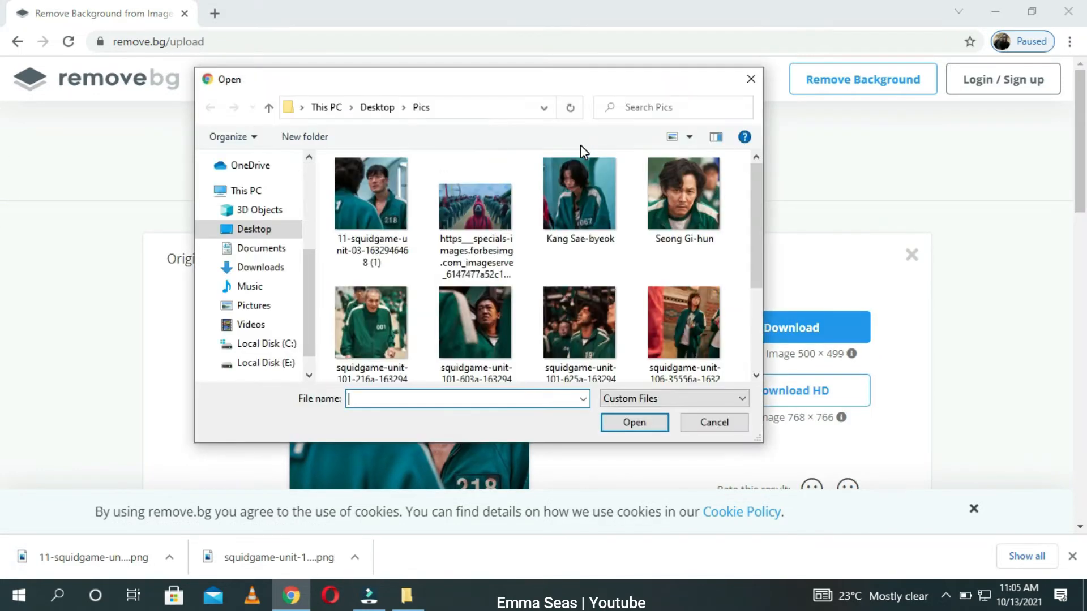
{"action": "left_click", "coordinate": [592, 186]}
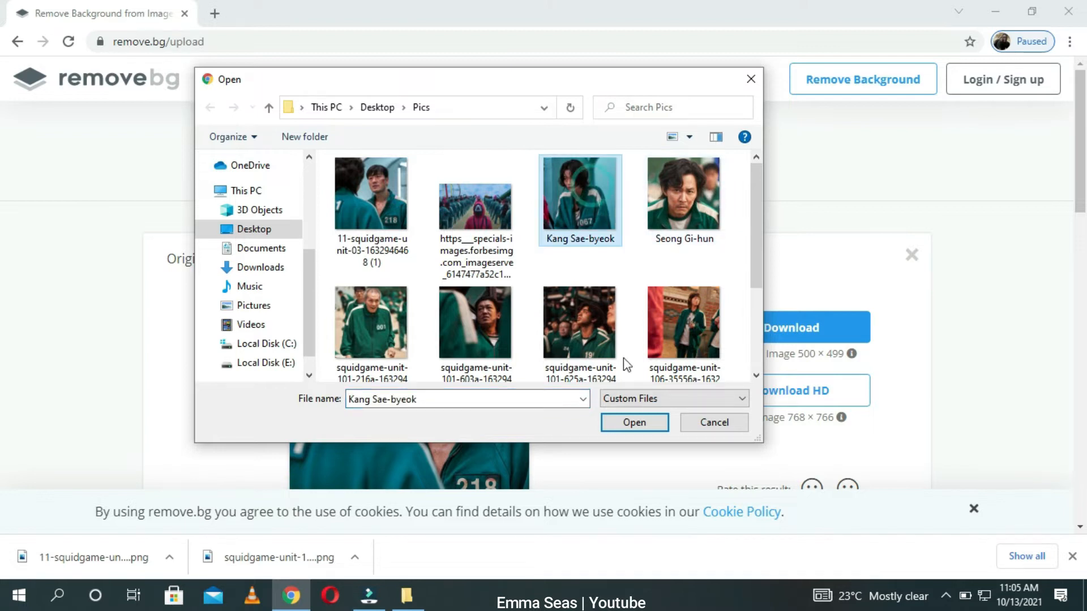
{"action": "left_click", "coordinate": [634, 422]}
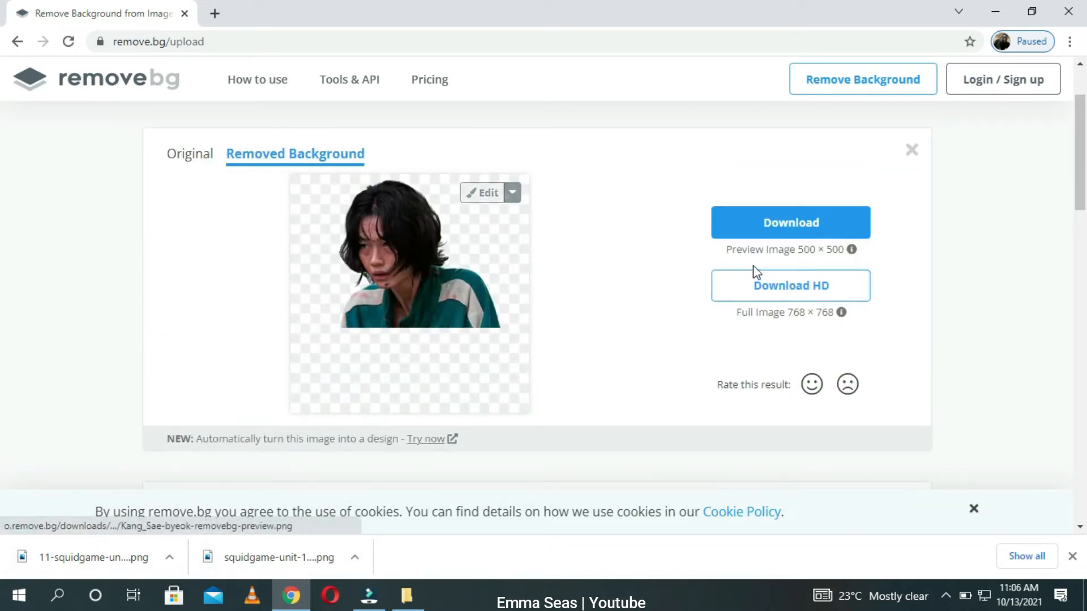
{"action": "left_click", "coordinate": [768, 229]}
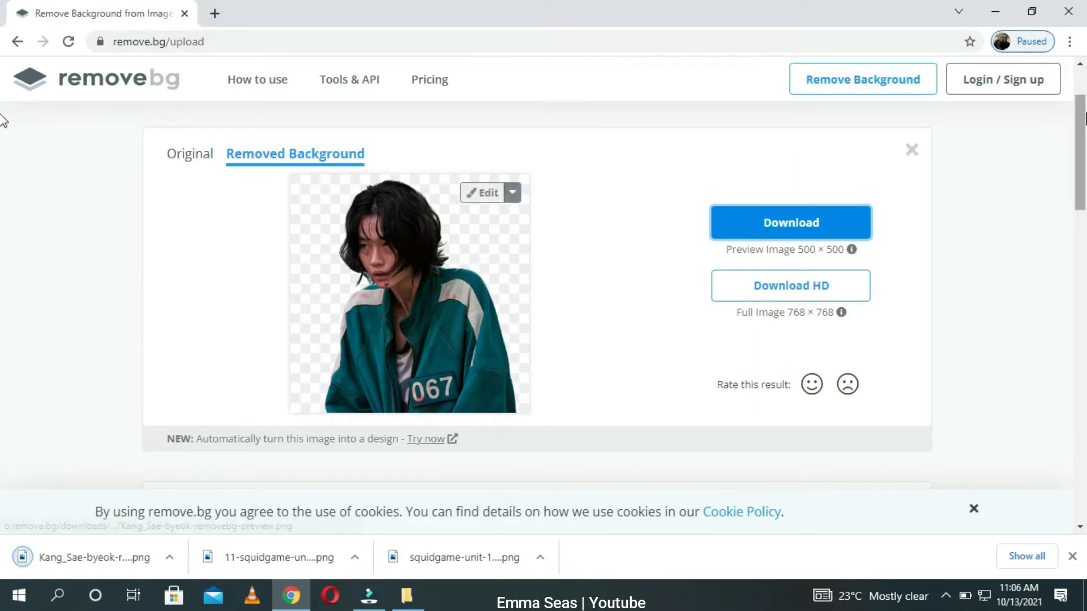
Step: Upload the Seong Gi-hun picture from Pics and download its background-removed preview
{"action": "scroll", "coordinate": [1, 110], "scroll_direction": "up", "scroll_amount": 2}
{"action": "left_click", "coordinate": [559, 143]}
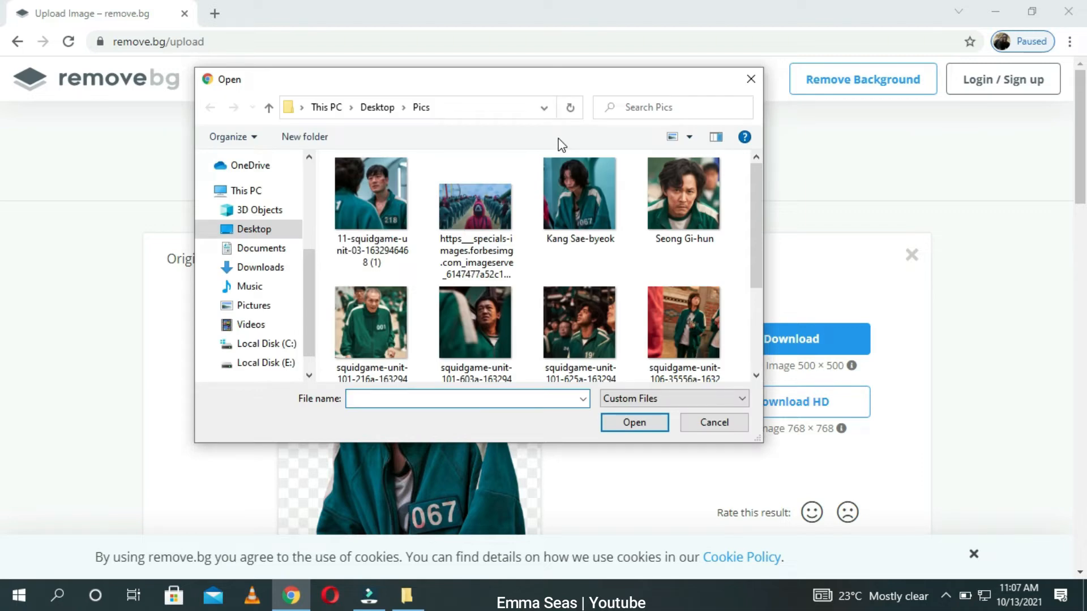
{"action": "left_click", "coordinate": [678, 195]}
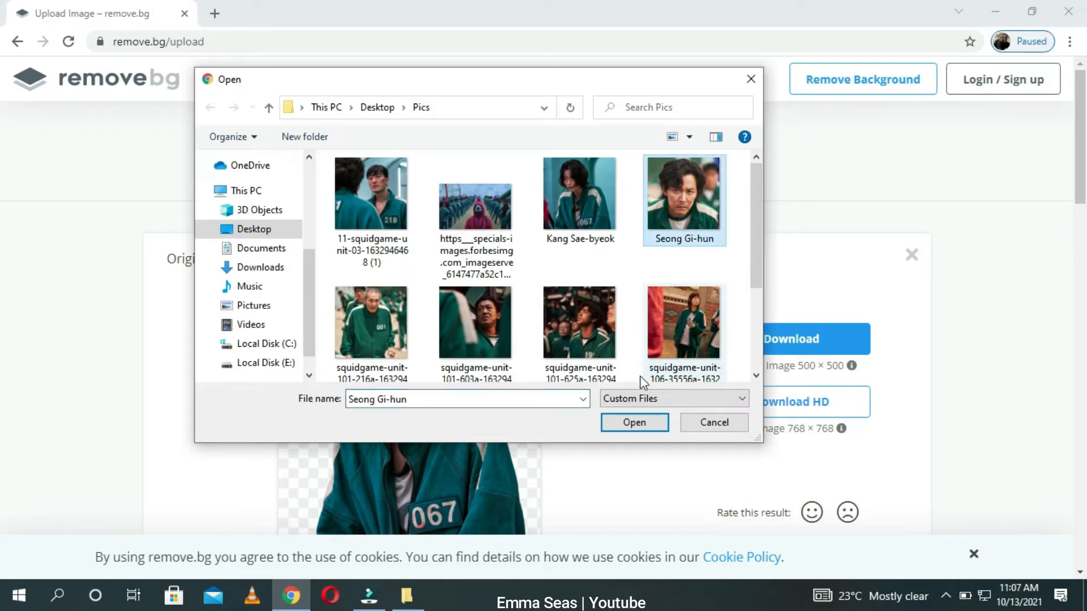
{"action": "left_click", "coordinate": [634, 423]}
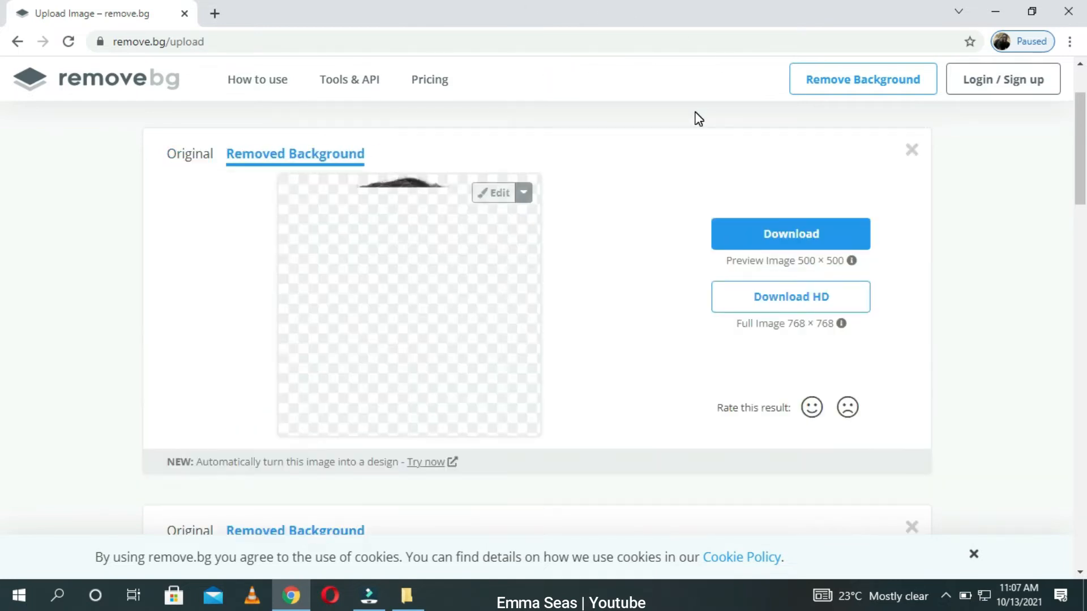
{"action": "left_click", "coordinate": [800, 233]}
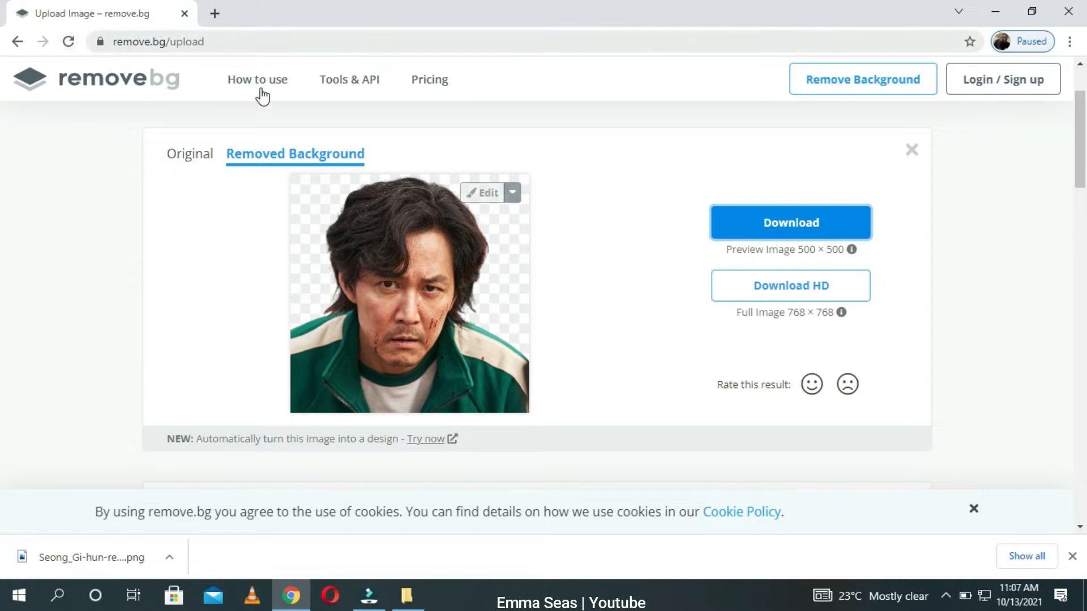
Step: Upload the squidgame-unit-101-625a picture from Pics to remove.bg and download its background-removed preview
{"action": "left_click_drag", "start_coordinate": [1084, 146], "coordinate": [1084, 87]}
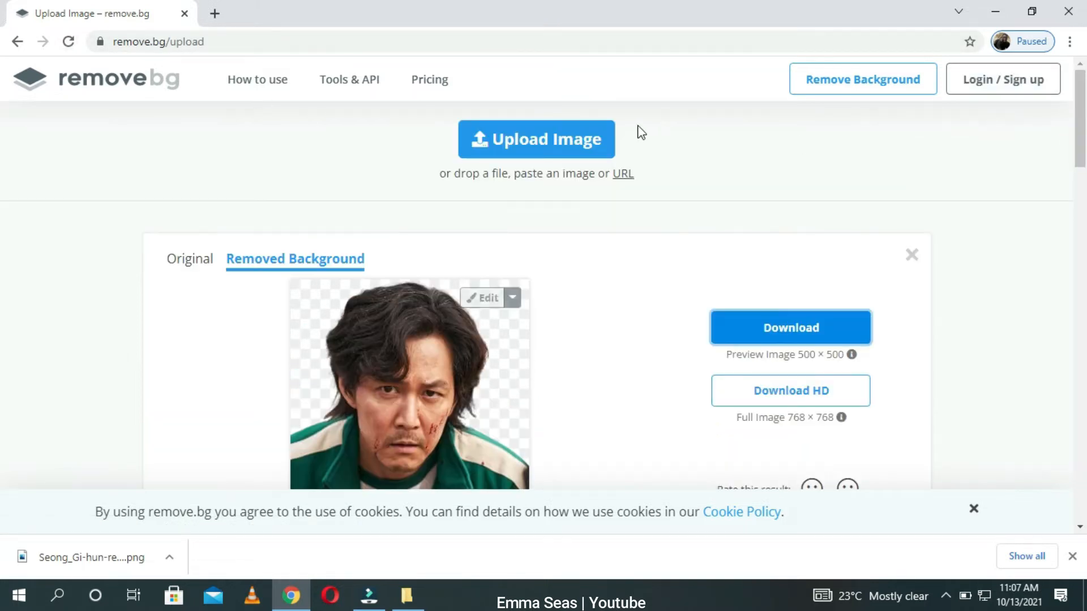
{"action": "left_click", "coordinate": [583, 139]}
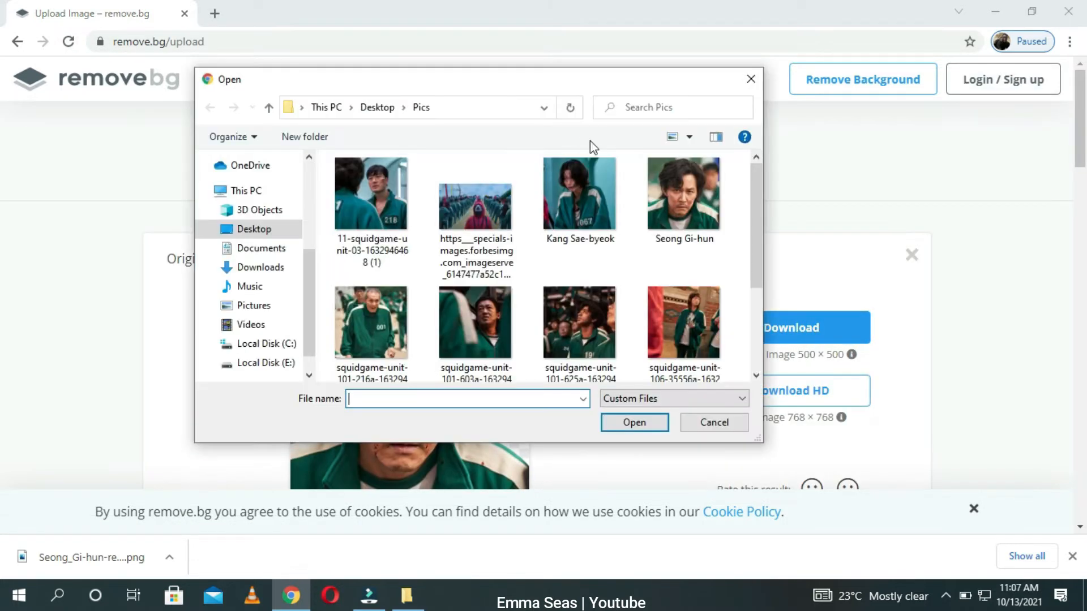
{"action": "left_click_drag", "start_coordinate": [757, 201], "coordinate": [757, 270]}
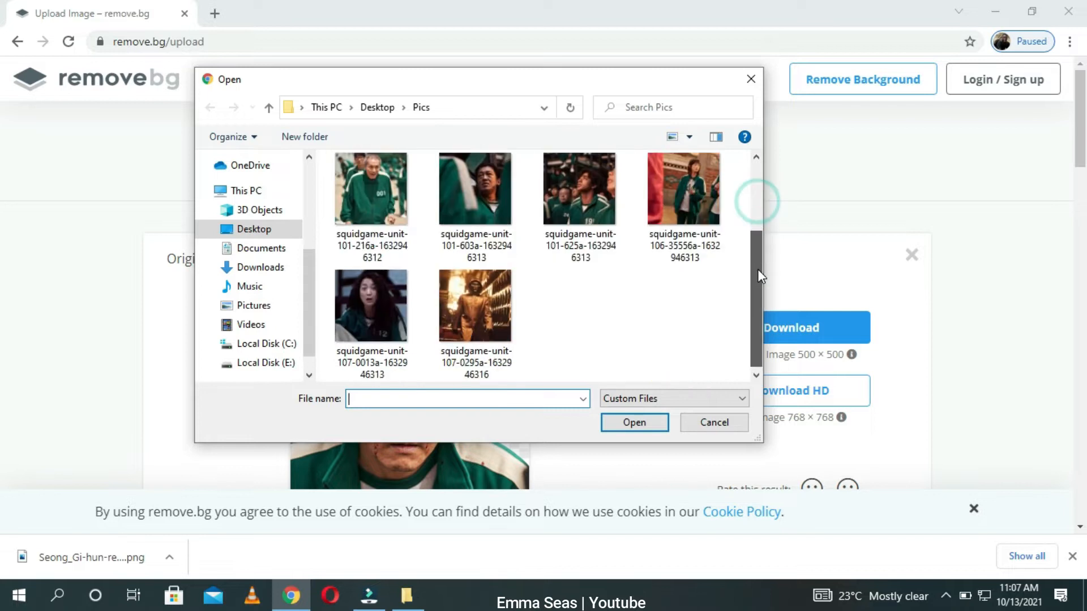
{"action": "left_click", "coordinate": [598, 196]}
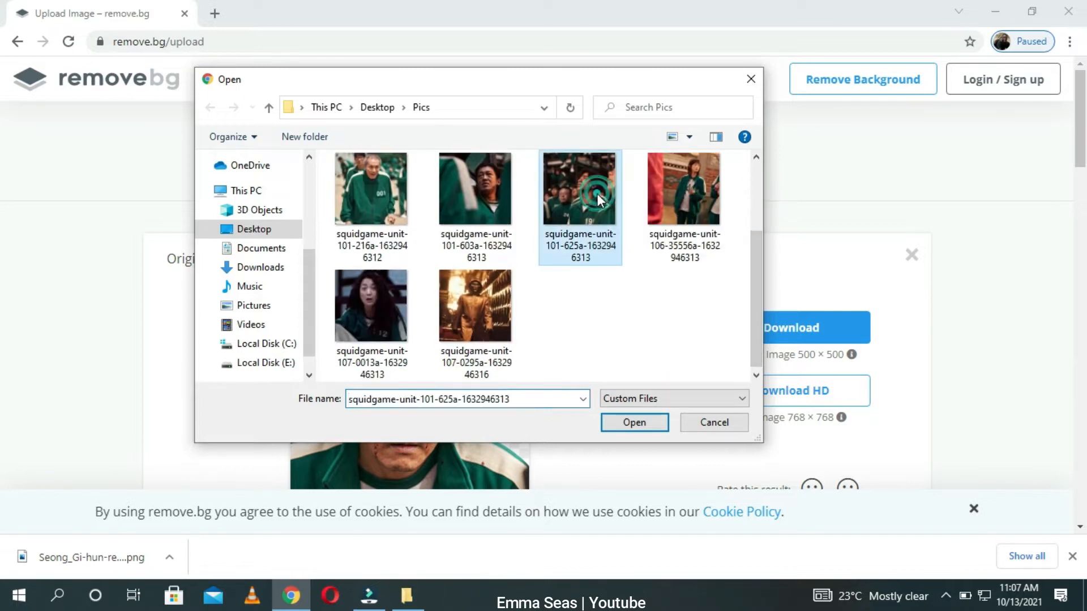
{"action": "left_click", "coordinate": [632, 422]}
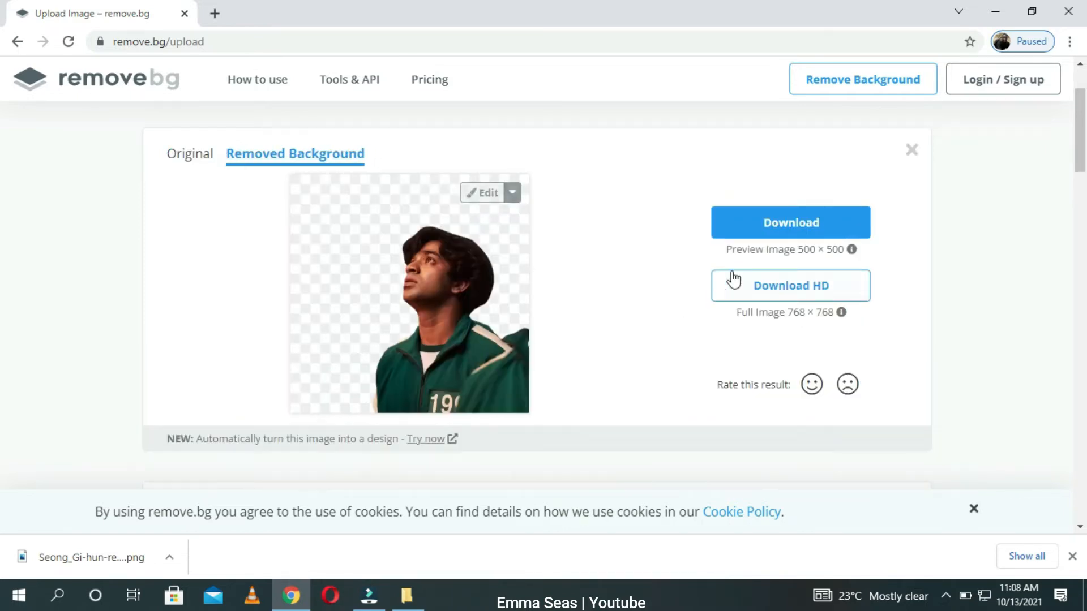
{"action": "left_click", "coordinate": [772, 241]}
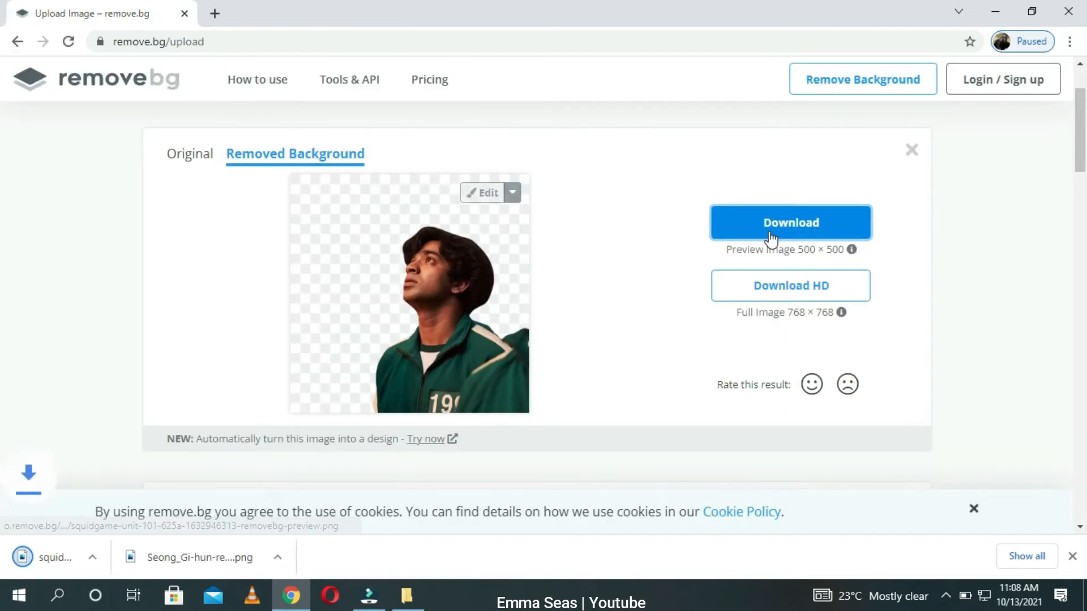
Step: Upload the squidgame-unit-107-0295a picture from Pics and download its background-removed preview
{"action": "left_click_drag", "start_coordinate": [1082, 146], "coordinate": [1082, 129]}
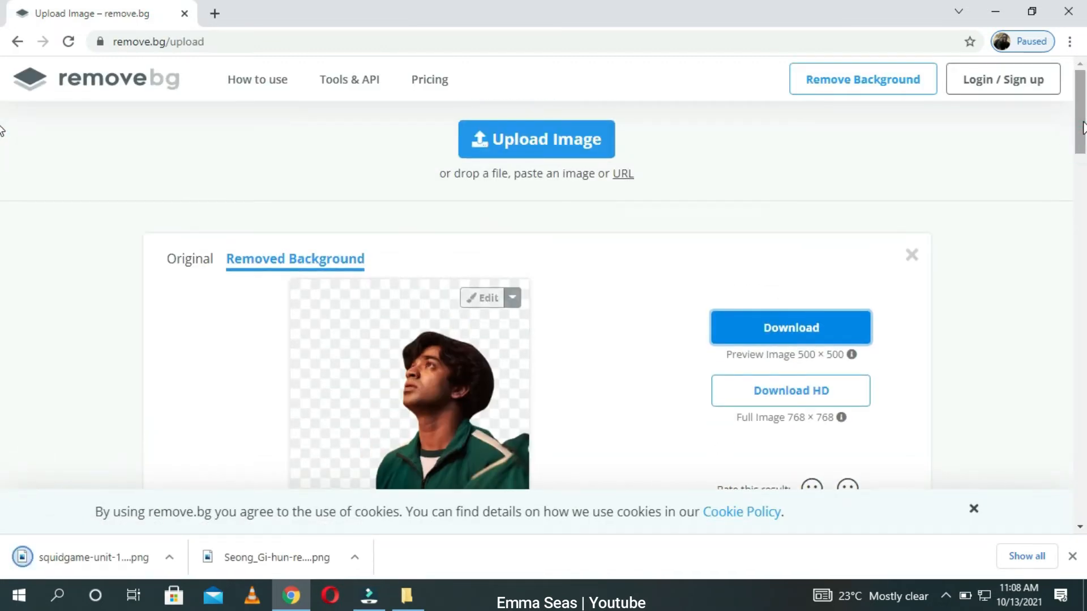
{"action": "left_click", "coordinate": [554, 133]}
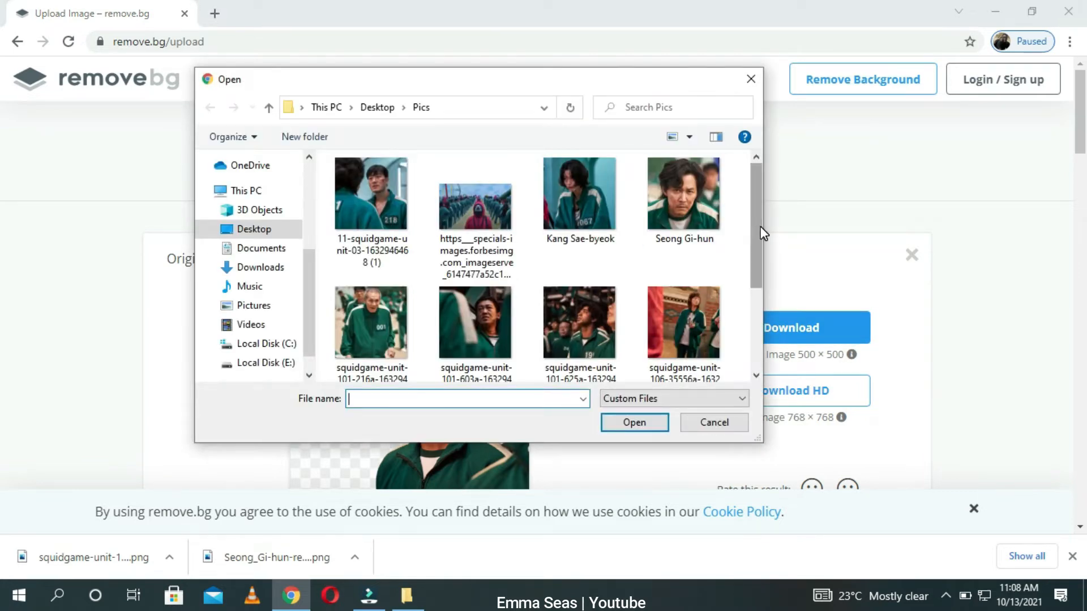
{"action": "scroll", "coordinate": [759, 233], "scroll_direction": "down", "scroll_amount": 3}
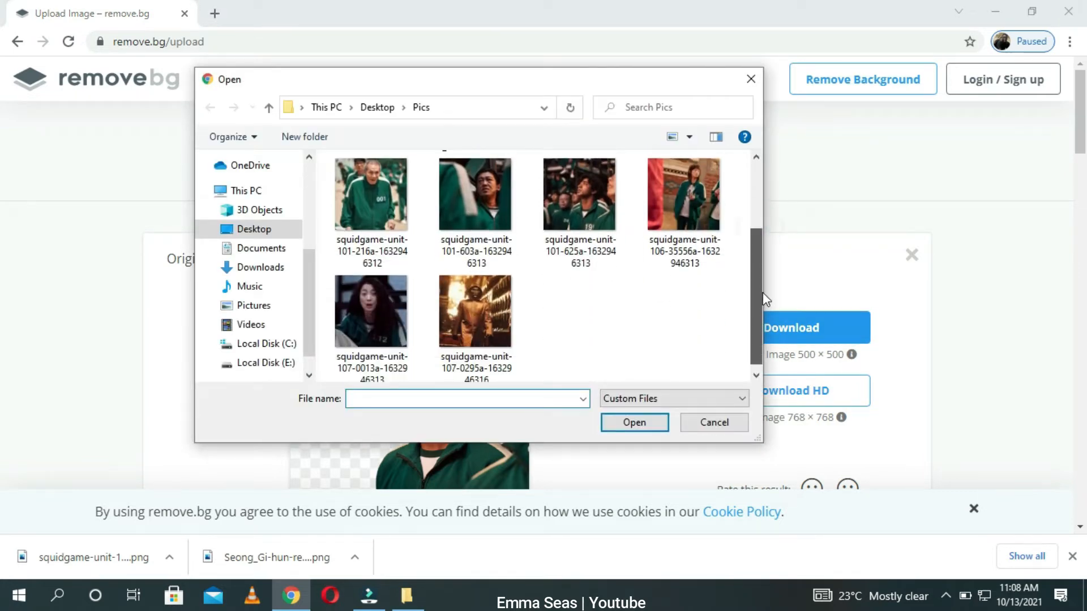
{"action": "left_click", "coordinate": [488, 310]}
{"action": "left_click", "coordinate": [635, 422]}
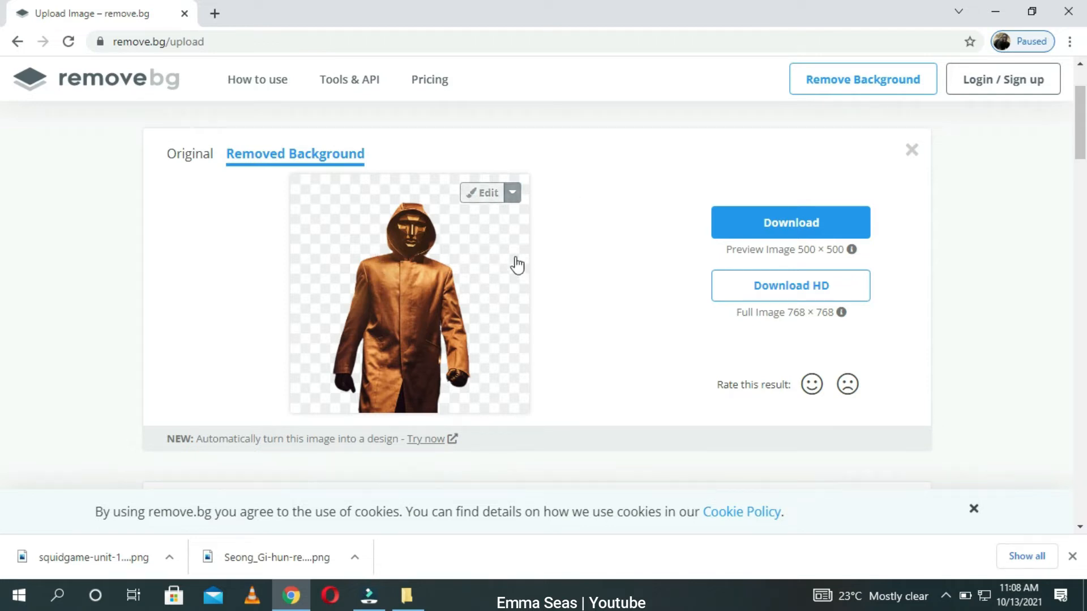
{"action": "left_click", "coordinate": [795, 223]}
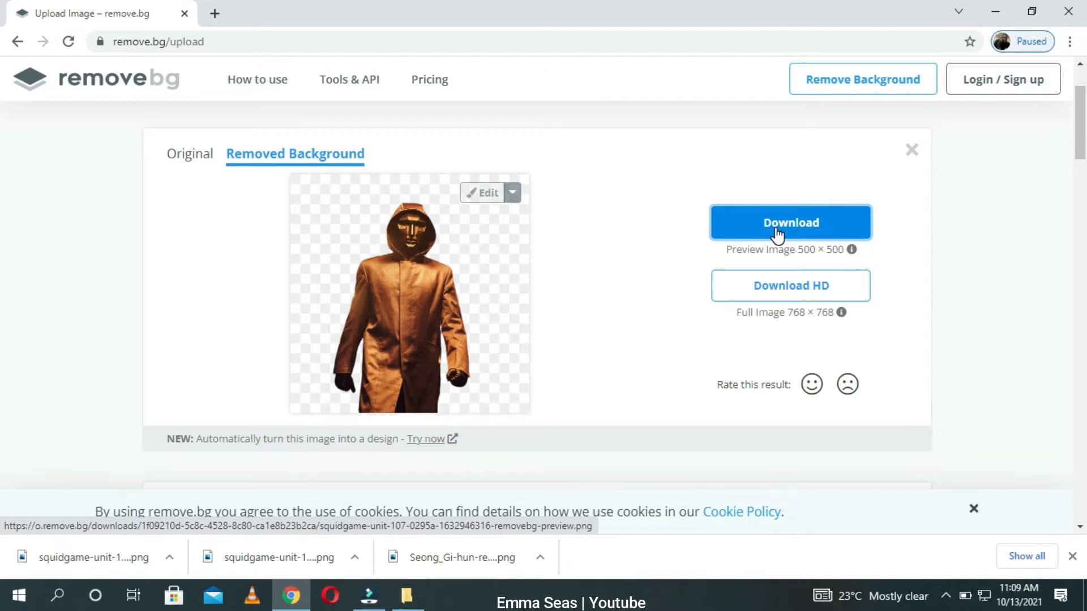
Step: Close the browser and open the Downloads folder in File Explorer
{"action": "left_click", "coordinate": [1076, 9]}
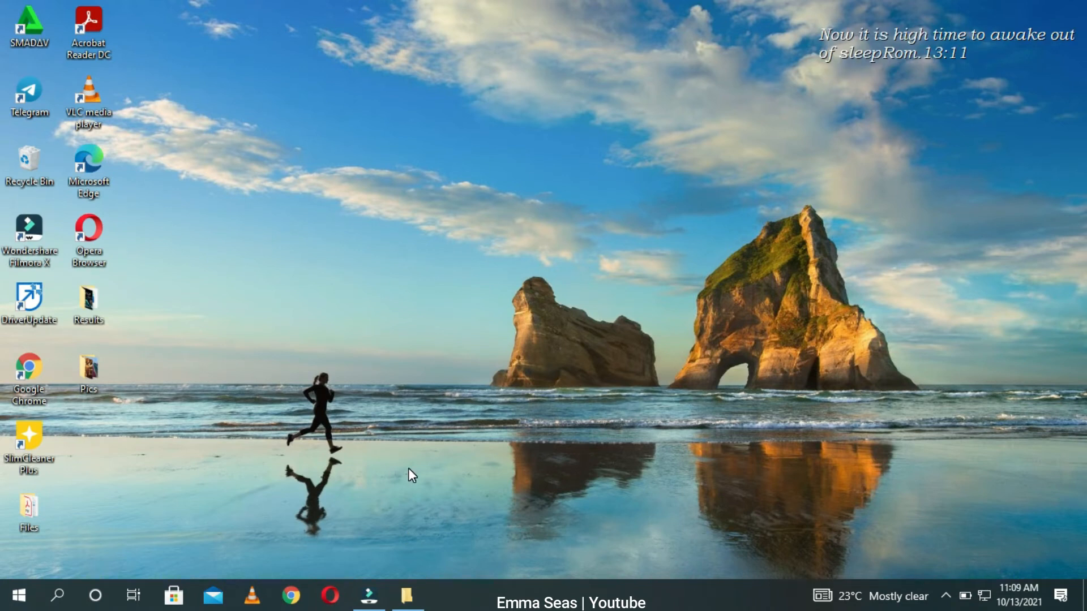
{"action": "key", "text": "super+e"}
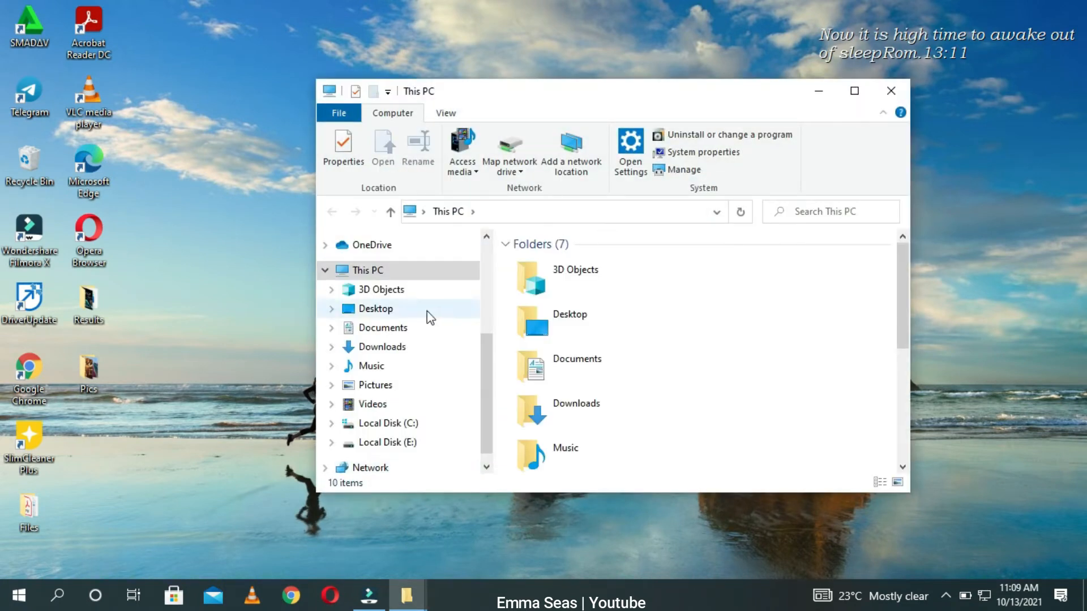
{"action": "left_click", "coordinate": [406, 346]}
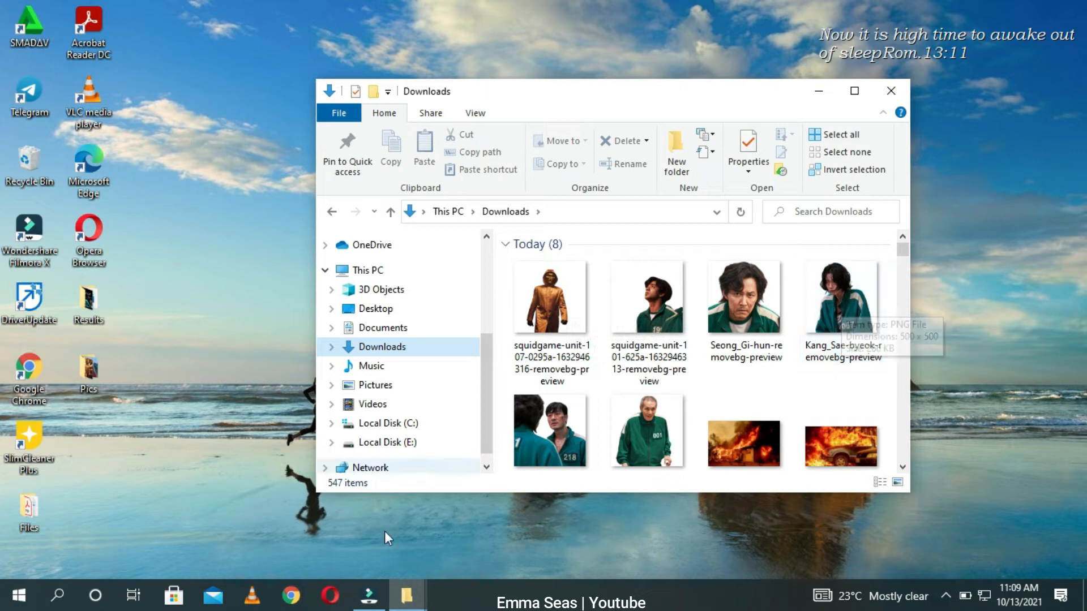
Step: Import the downloaded background-removed preview images from Downloads into the Filmora project media
{"action": "left_click", "coordinate": [368, 595]}
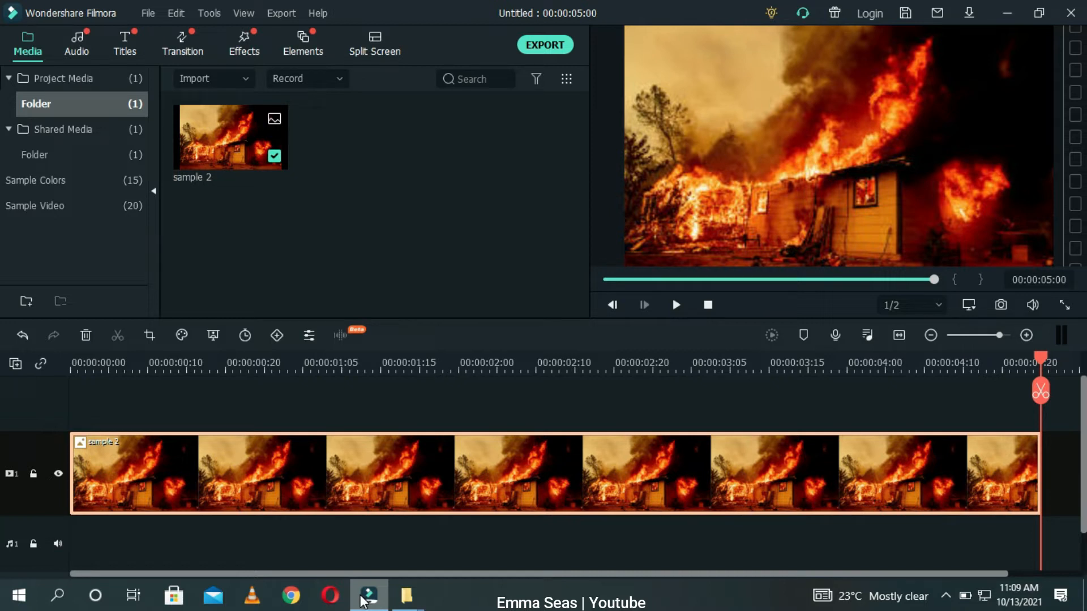
{"action": "mouse_move", "coordinate": [406, 595]}
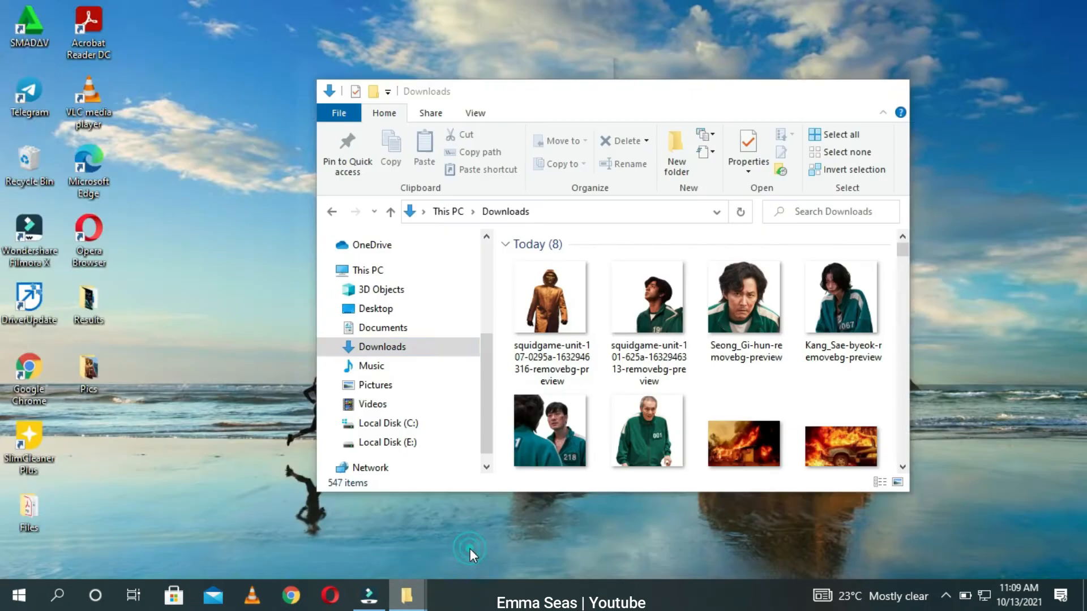
{"action": "left_click", "coordinate": [470, 550]}
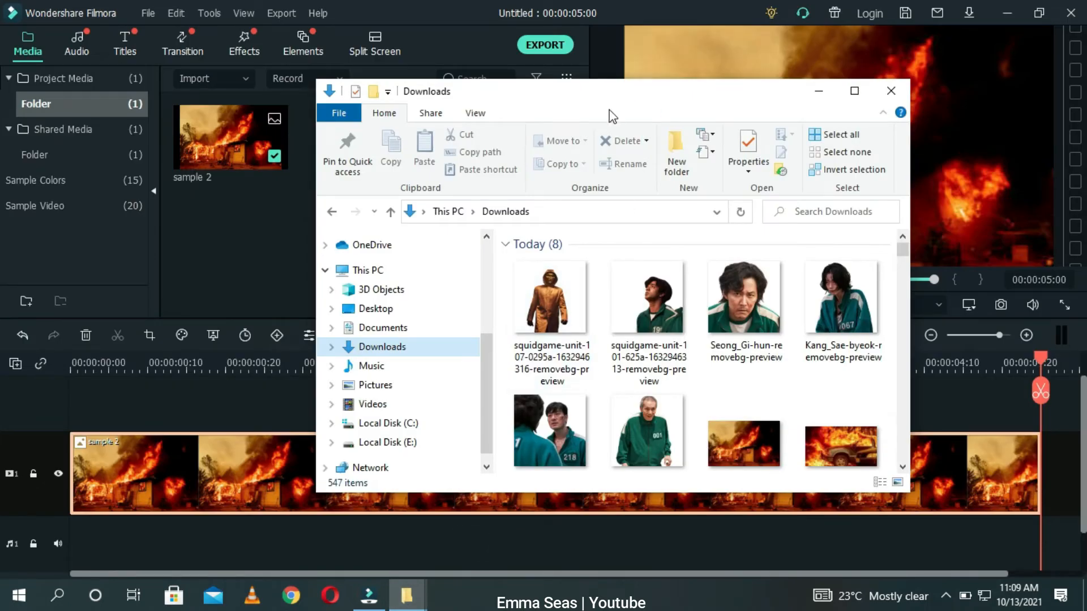
{"action": "left_click_drag", "start_coordinate": [691, 97], "coordinate": [877, 102]}
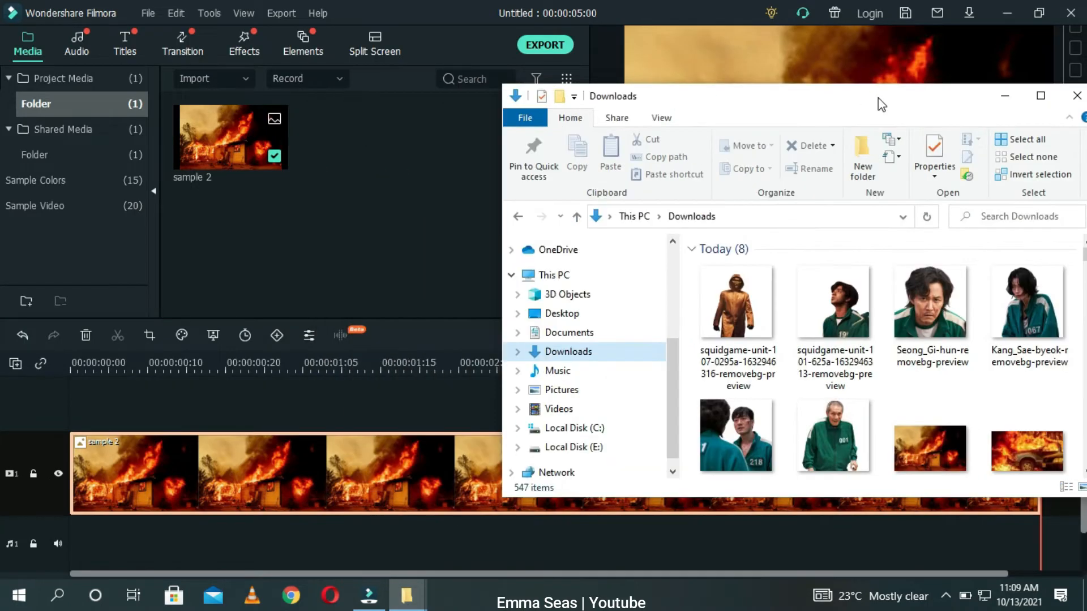
{"action": "left_click", "coordinate": [747, 297]}
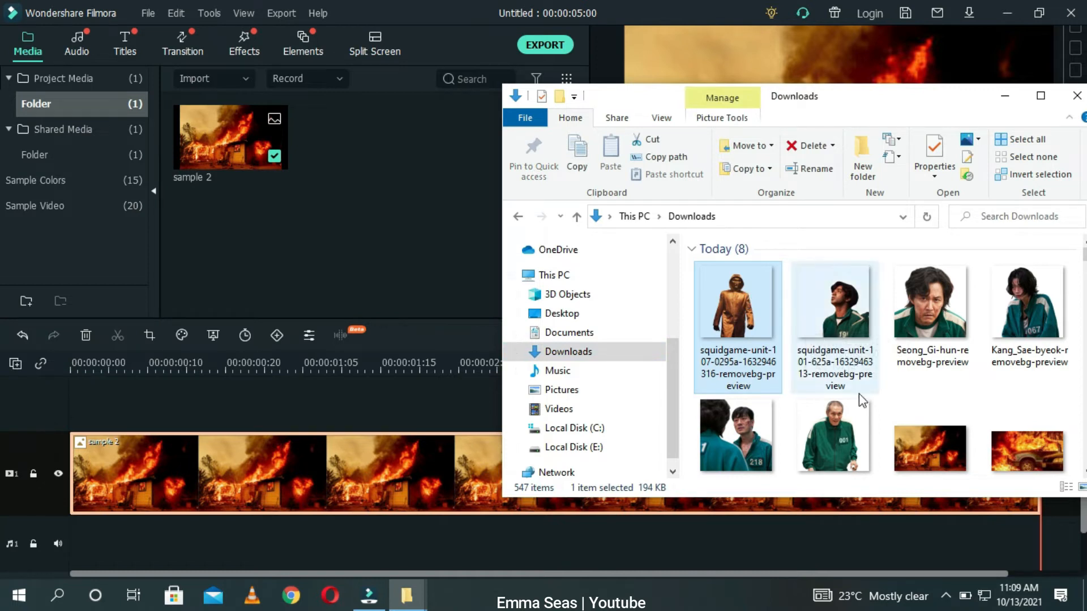
{"action": "left_click", "coordinate": [815, 423], "text": "shift"}
{"action": "left_click_drag", "start_coordinate": [815, 423], "coordinate": [364, 246]}
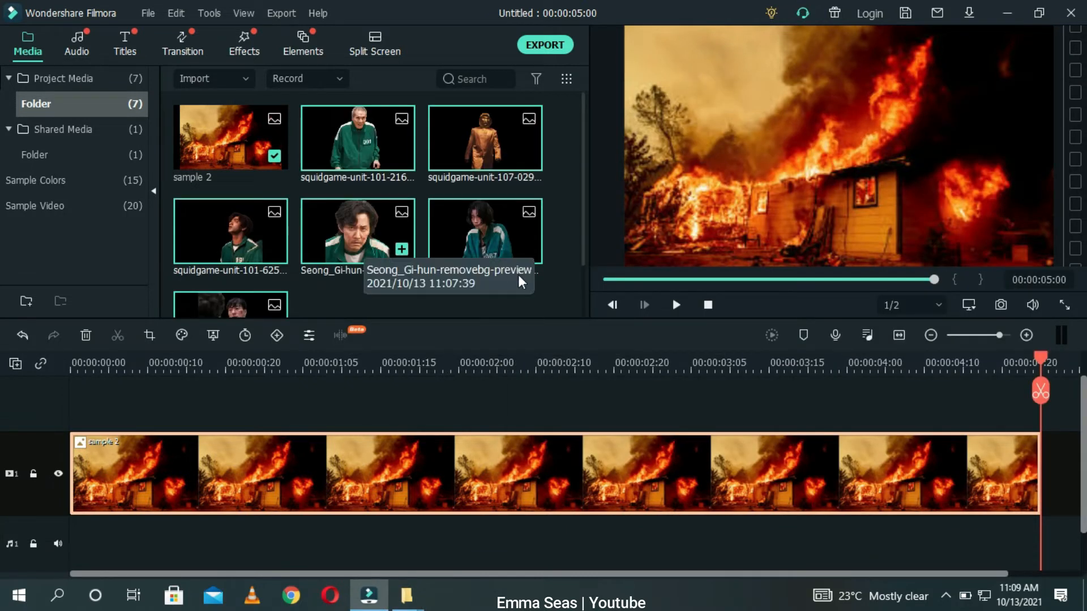
{"action": "left_click", "coordinate": [561, 303]}
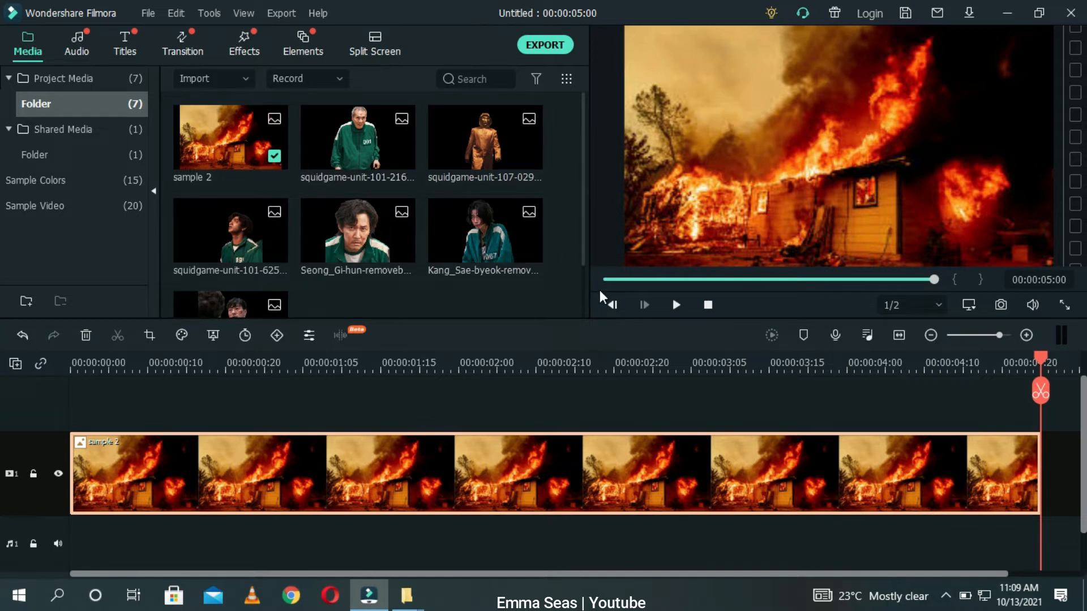
Step: Select all pictures in the Pics folder and import them into the Filmora project media
{"action": "mouse_move", "coordinate": [419, 593]}
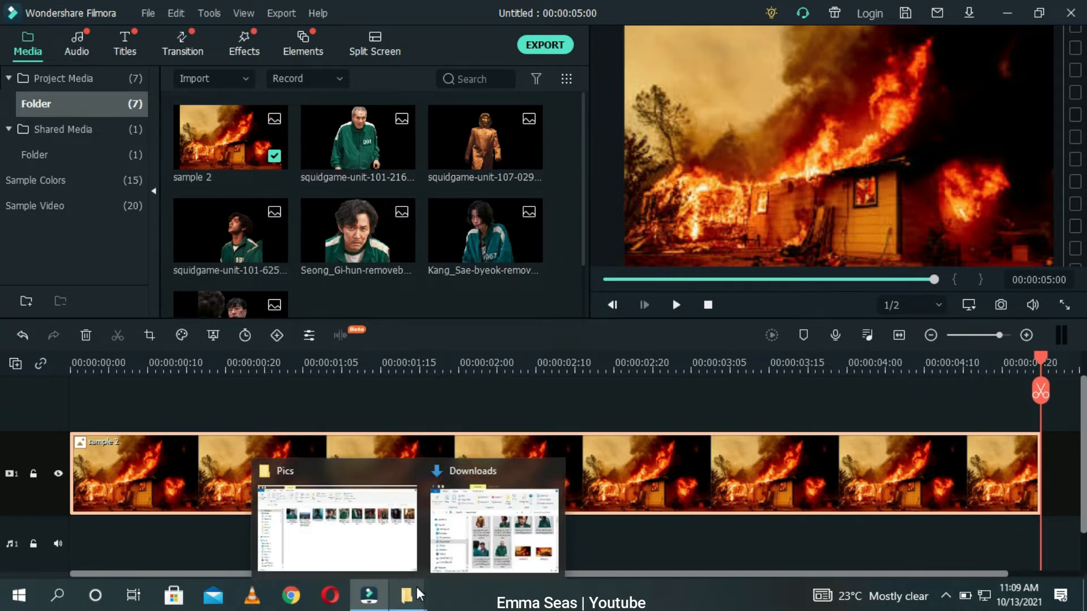
{"action": "left_click", "coordinate": [344, 526]}
{"action": "left_click", "coordinate": [229, 174]}
{"action": "key", "text": "ctrl+a"}
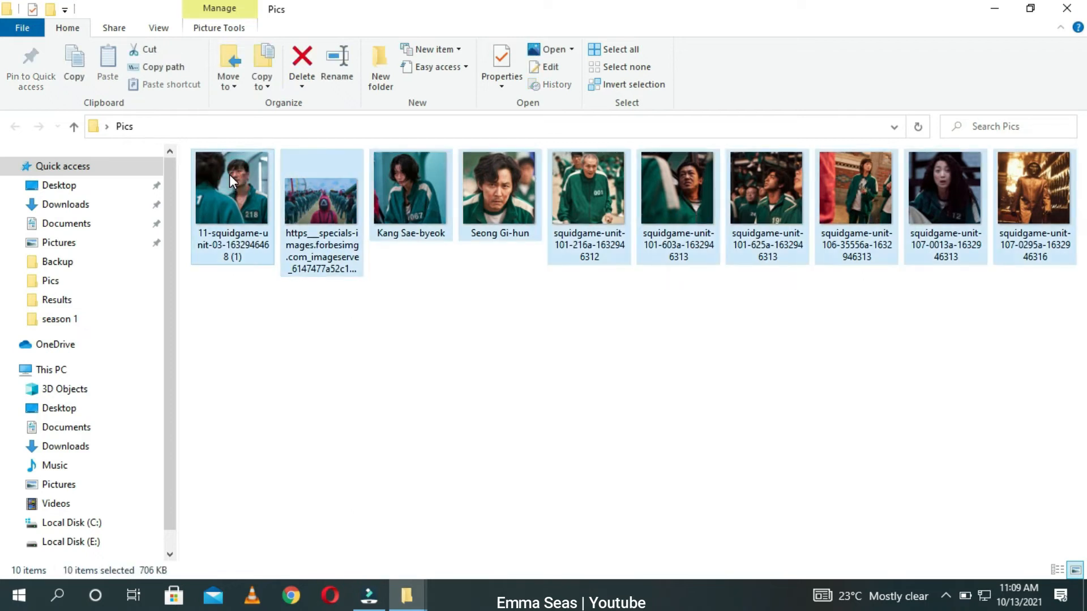
{"action": "left_click", "coordinate": [1030, 8]}
{"action": "left_click_drag", "start_coordinate": [625, 71], "coordinate": [828, 52]}
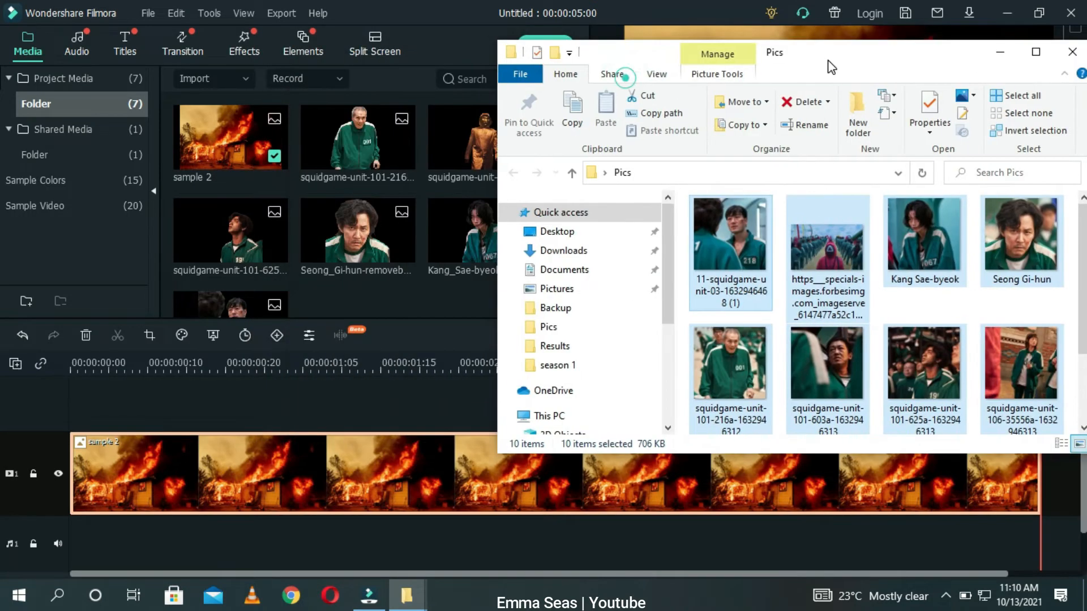
{"action": "left_click_drag", "start_coordinate": [761, 249], "coordinate": [447, 298]}
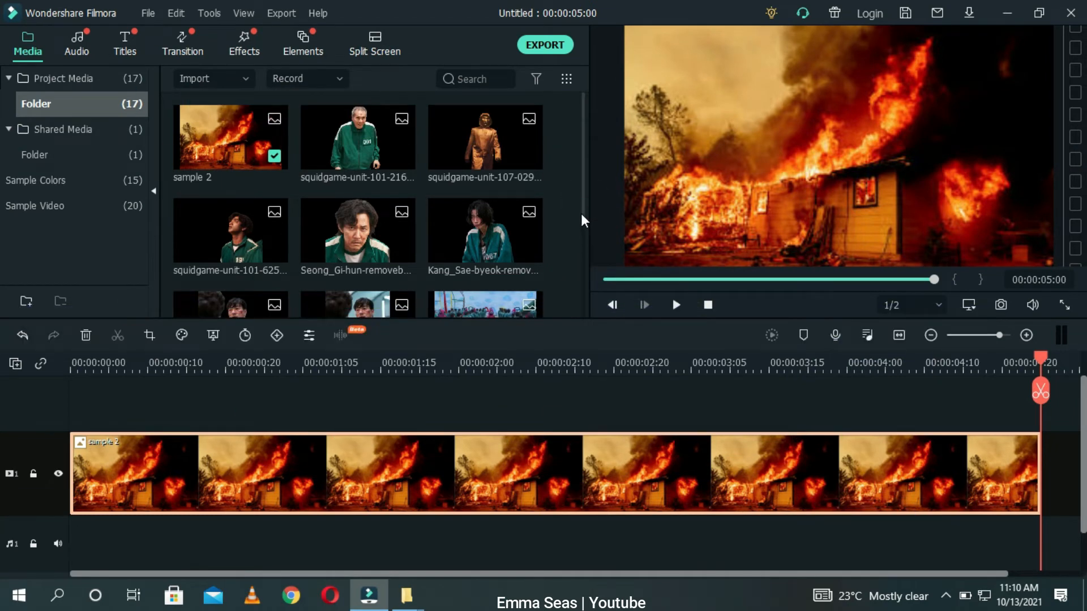
{"action": "left_click_drag", "start_coordinate": [586, 215], "coordinate": [580, 255]}
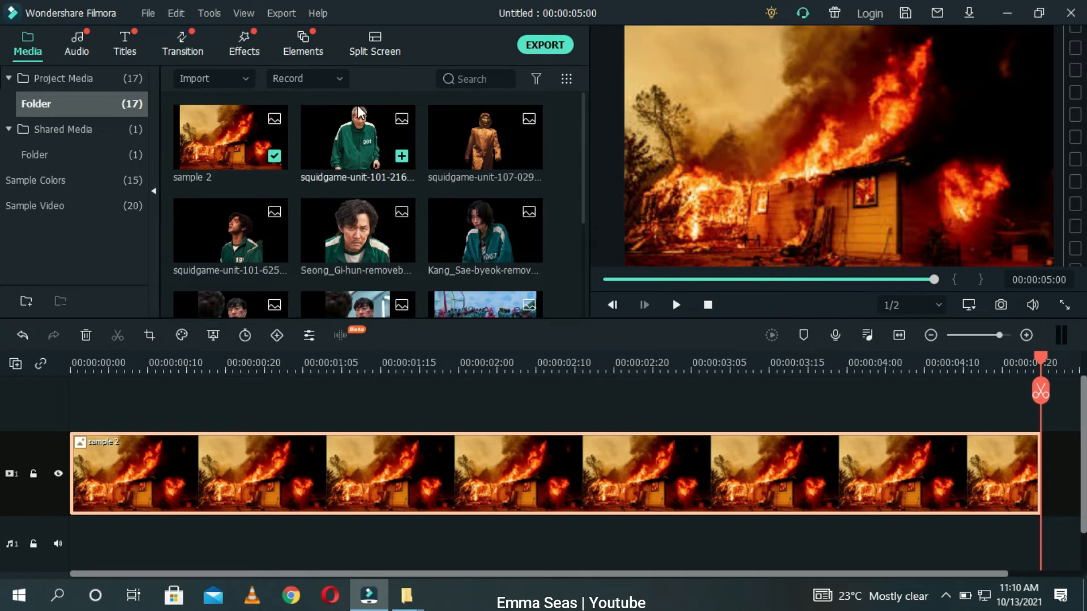
Step: Place the squidgame-unit-101-216a preview on a track above the fire clip, then shrink it and move it left
{"action": "left_click_drag", "start_coordinate": [358, 112], "coordinate": [67, 386]}
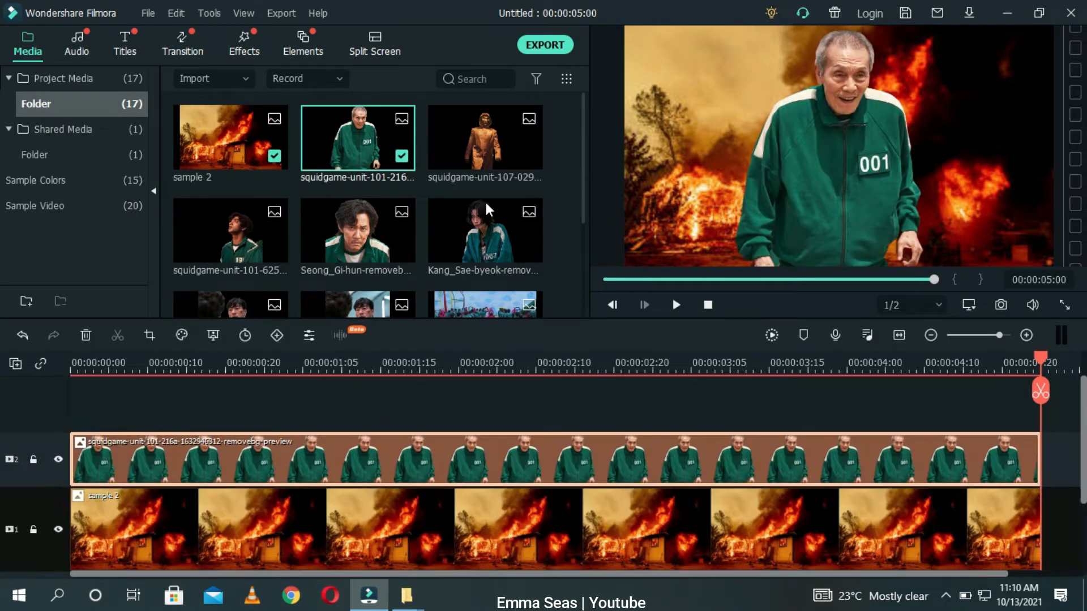
{"action": "left_click_drag", "start_coordinate": [826, 163], "coordinate": [739, 157]}
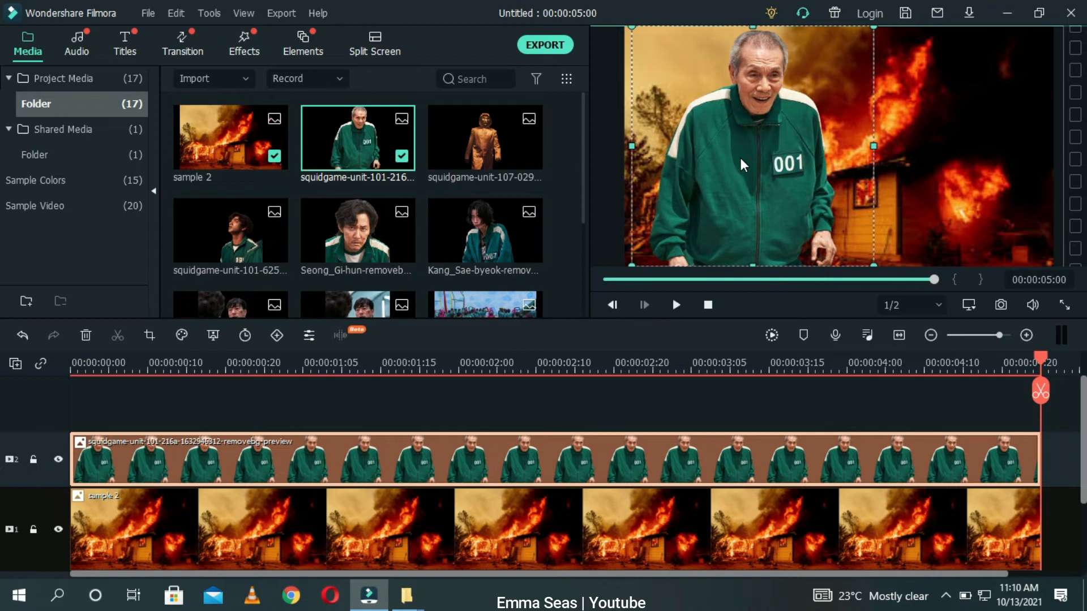
{"action": "left_click_drag", "start_coordinate": [872, 262], "coordinate": [811, 204]}
{"action": "left_click_drag", "start_coordinate": [762, 107], "coordinate": [749, 167]}
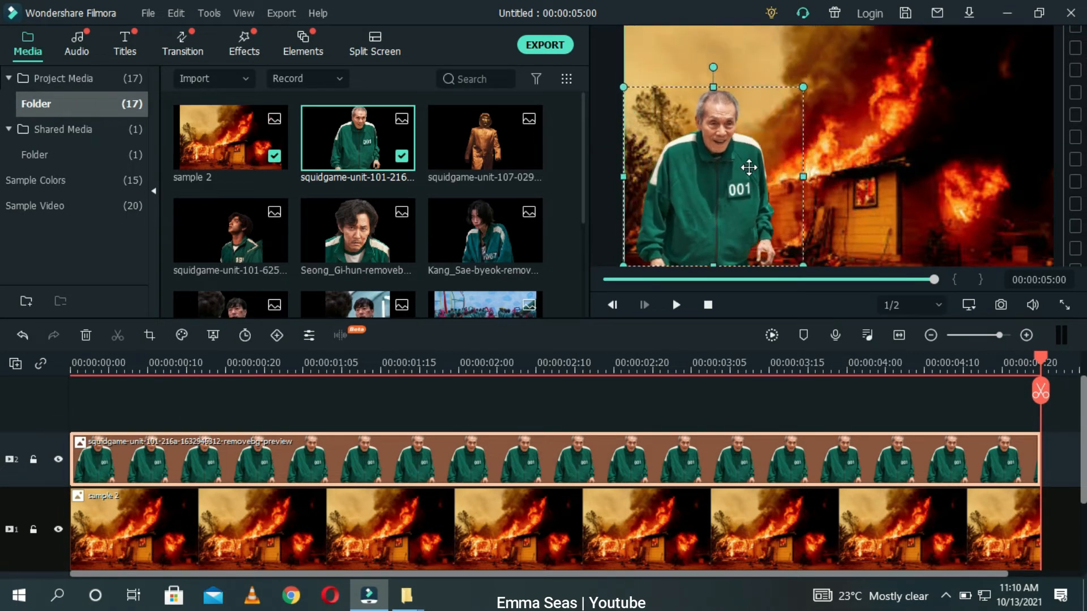
Step: Add the masked guard preview as a track beneath the old man's track and position it behind him
{"action": "right_click", "coordinate": [877, 388]}
{"action": "left_click", "coordinate": [375, 378]}
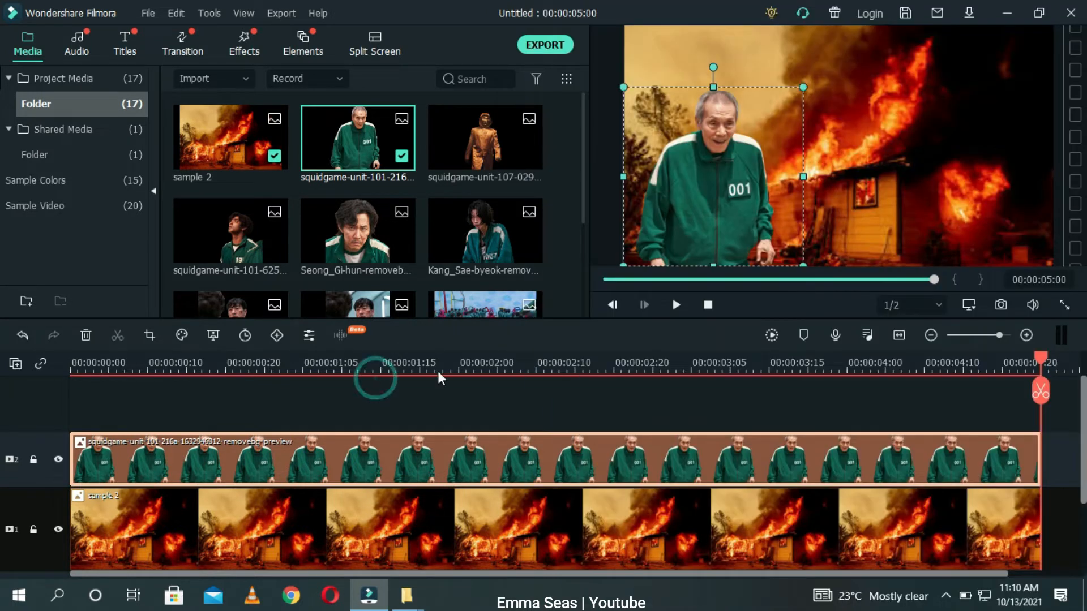
{"action": "mouse_move", "coordinate": [501, 187]}
{"action": "left_click_drag", "start_coordinate": [475, 158], "coordinate": [56, 402]}
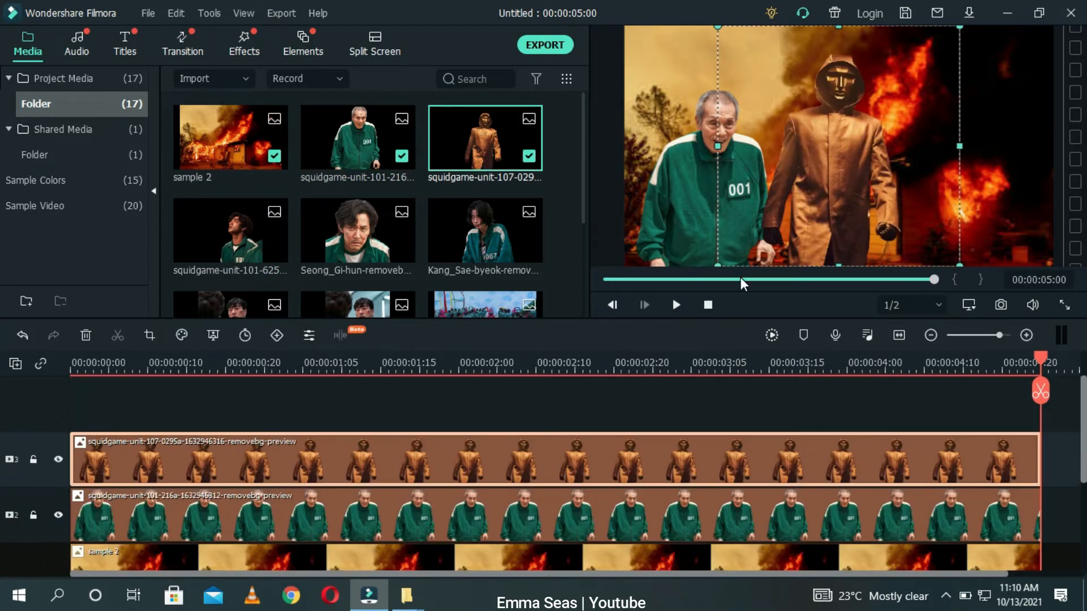
{"action": "mouse_move", "coordinate": [790, 225]}
{"action": "left_mouse_down"}
{"action": "mouse_move", "coordinate": [740, 229]}
{"action": "mouse_move", "coordinate": [786, 229]}
{"action": "left_mouse_up"}
{"action": "left_click_drag", "start_coordinate": [606, 507], "coordinate": [565, 453]}
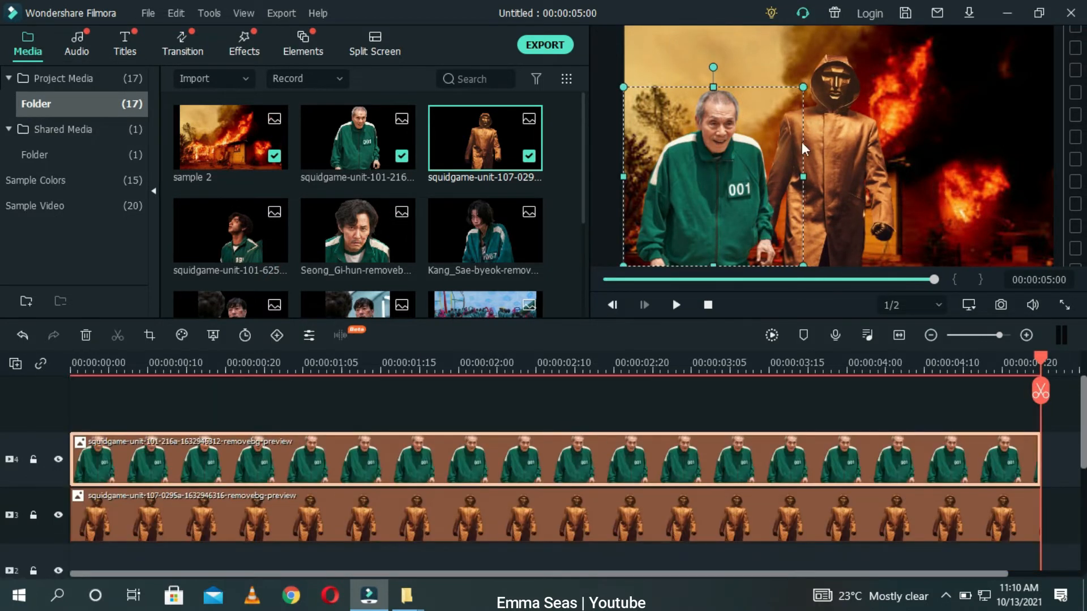
{"action": "left_click_drag", "start_coordinate": [827, 128], "coordinate": [717, 85]}
{"action": "left_click_drag", "start_coordinate": [851, 229], "coordinate": [884, 267]}
{"action": "left_click_drag", "start_coordinate": [852, 146], "coordinate": [848, 155]}
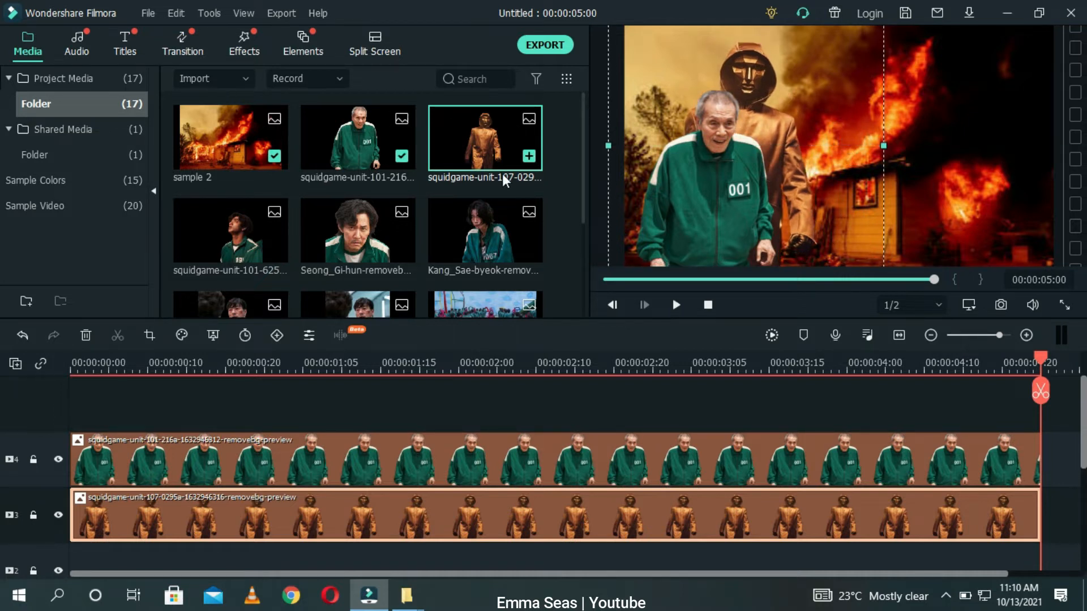
Step: Add the squidgame-unit-101-625a preview as a new top track and move it to the right side of the frame
{"action": "left_click", "coordinate": [225, 264]}
{"action": "left_click_drag", "start_coordinate": [223, 273], "coordinate": [35, 390]}
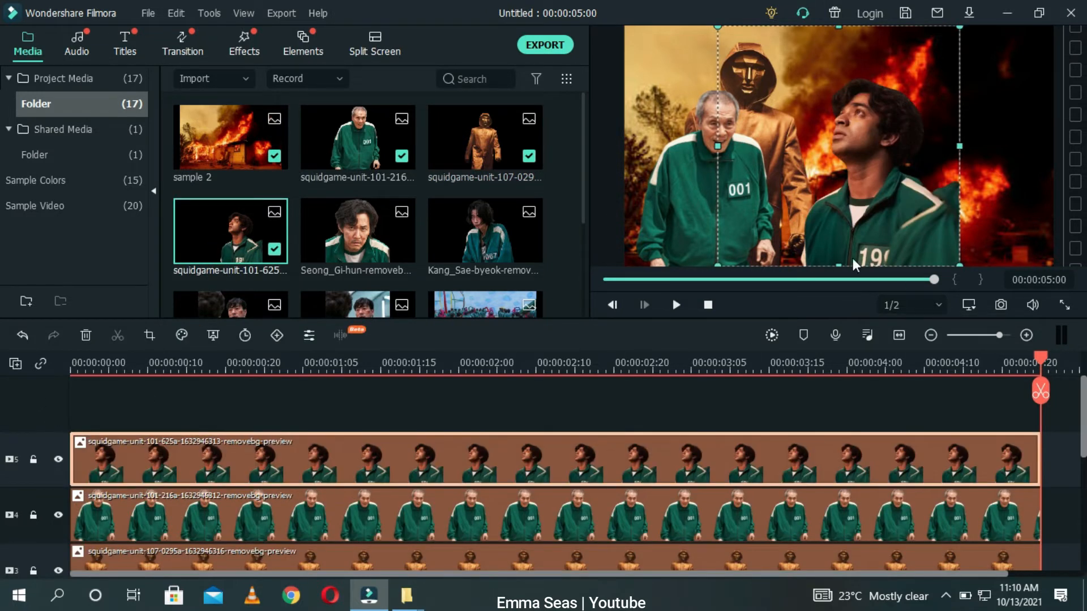
{"action": "left_click_drag", "start_coordinate": [874, 237], "coordinate": [989, 230]}
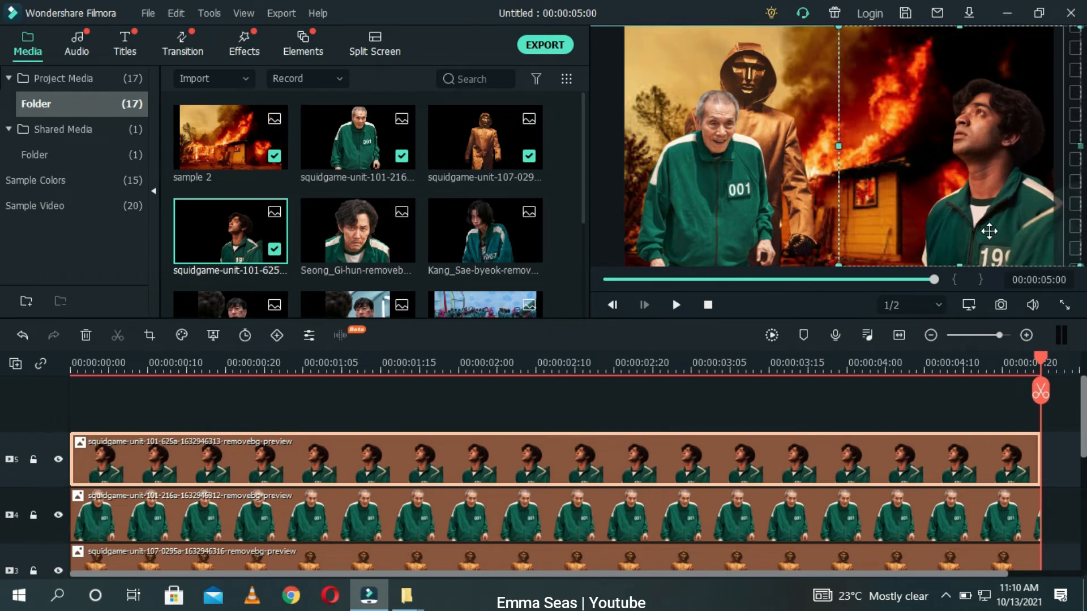
Step: Add the Seong_Gi-hun-removebg-preview as a new top track, shrink it and move it down to the lower middle of the frame
{"action": "left_click", "coordinate": [777, 389]}
{"action": "left_click_drag", "start_coordinate": [361, 226], "coordinate": [76, 413]}
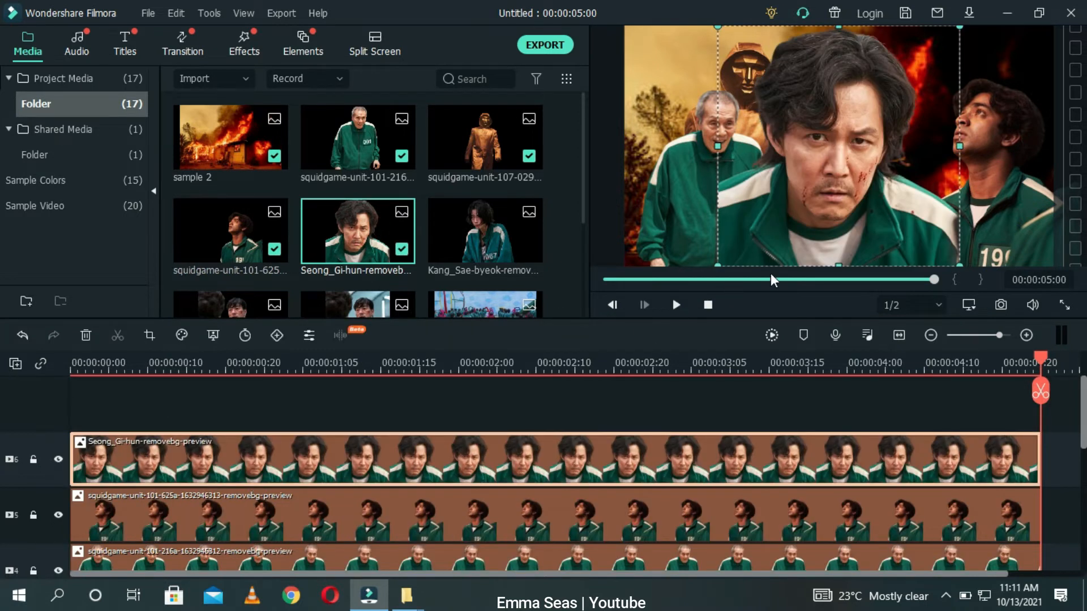
{"action": "left_click_drag", "start_coordinate": [957, 262], "coordinate": [848, 157]}
{"action": "left_click_drag", "start_coordinate": [770, 110], "coordinate": [803, 220]}
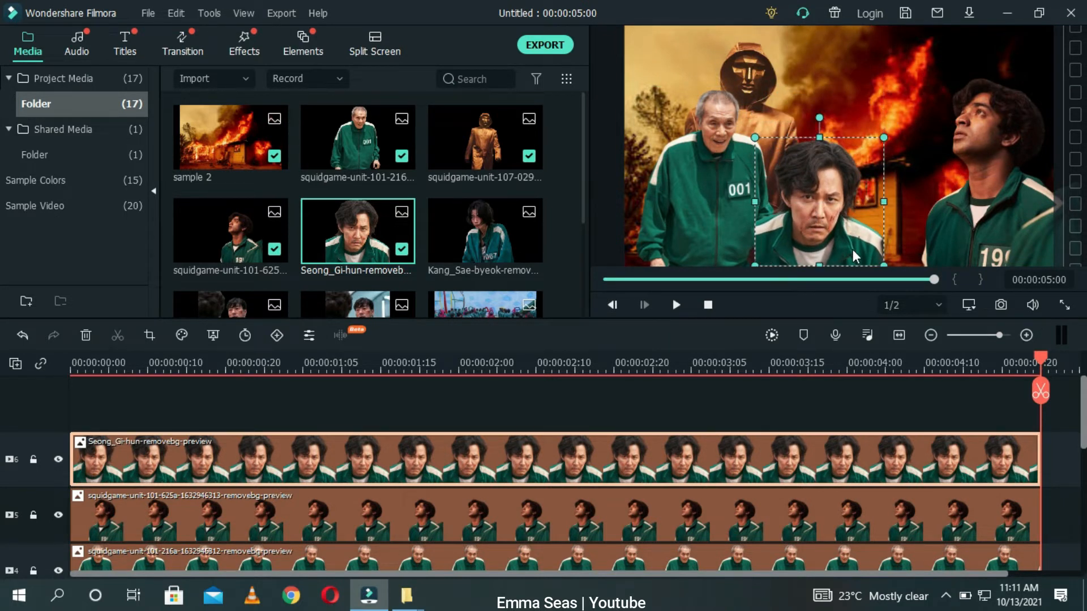
Step: Reorder the character tracks so the old man's clip sits above and Seong Gi-hun's clip sits below the 625a clip
{"action": "left_click", "coordinate": [723, 198]}
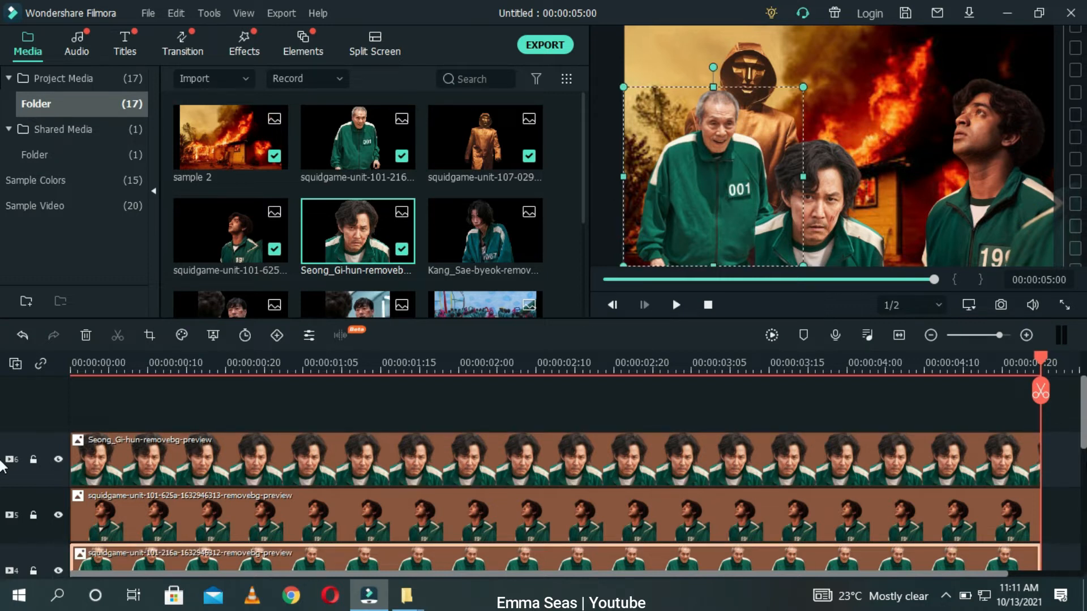
{"action": "mouse_move", "coordinate": [1080, 433]}
{"action": "left_mouse_down"}
{"action": "mouse_move", "coordinate": [1081, 471]}
{"action": "mouse_move", "coordinate": [1079, 451]}
{"action": "left_mouse_up"}
{"action": "left_click_drag", "start_coordinate": [937, 525], "coordinate": [827, 436]}
{"action": "left_click_drag", "start_coordinate": [796, 402], "coordinate": [796, 401]}
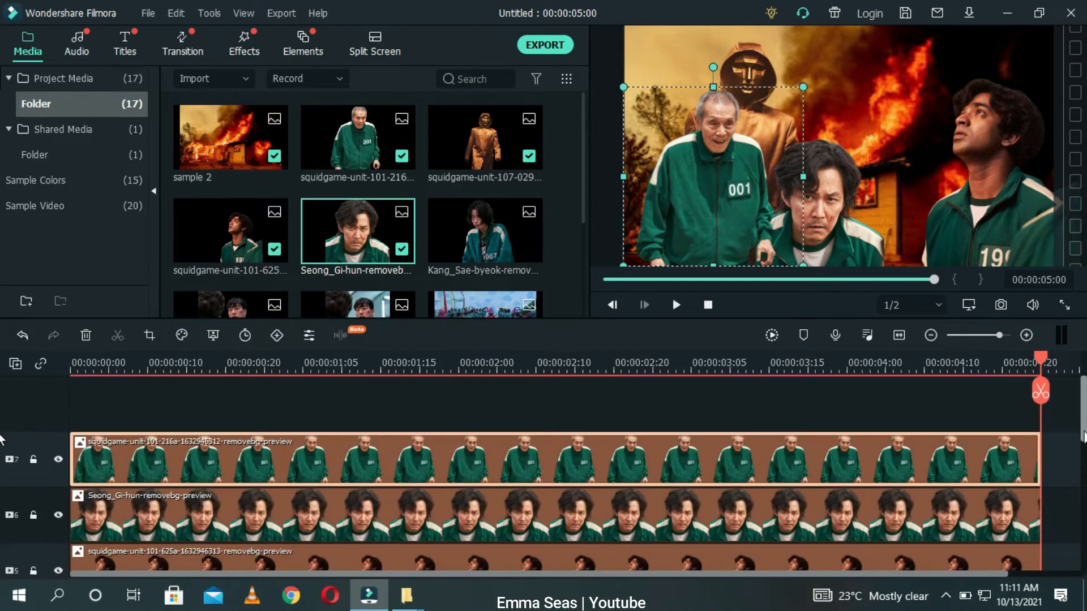
{"action": "scroll", "coordinate": [1063, 466], "scroll_direction": "down", "scroll_amount": 2}
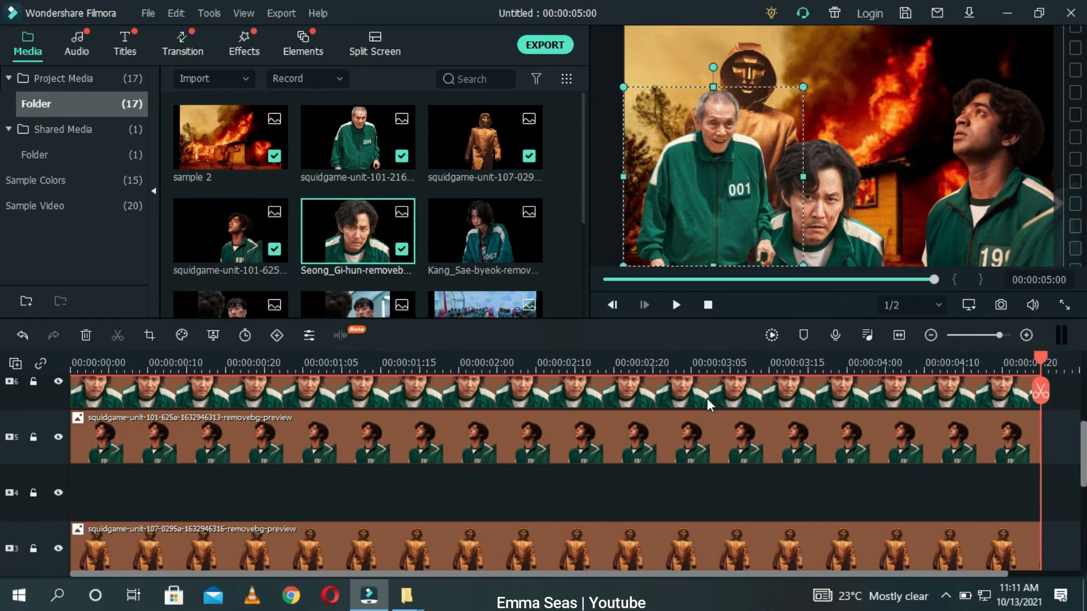
{"action": "left_click_drag", "start_coordinate": [706, 396], "coordinate": [710, 487]}
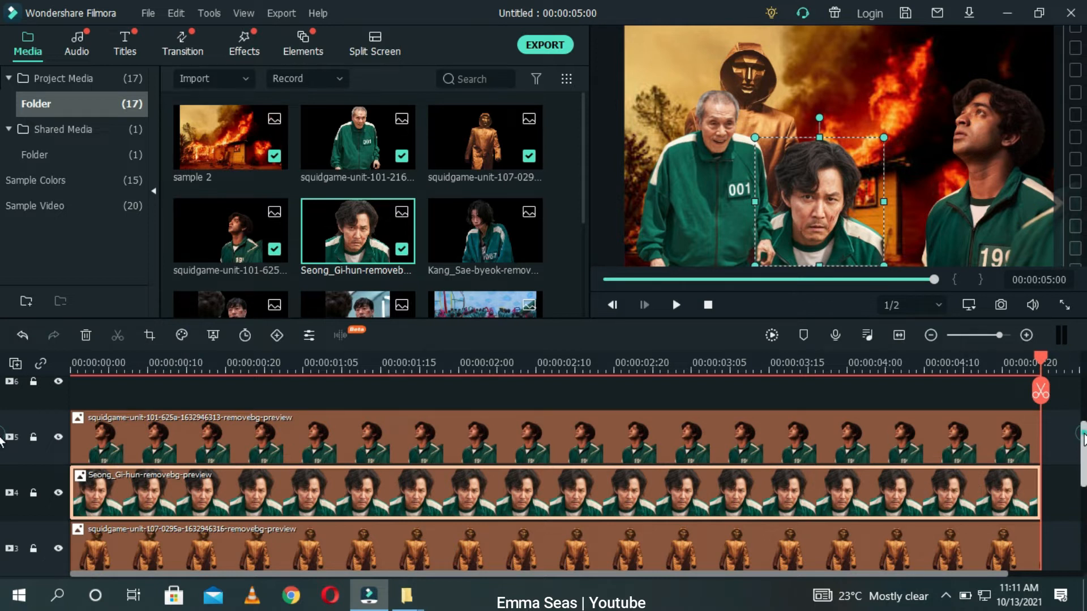
{"action": "scroll", "coordinate": [1082, 439], "scroll_direction": "up", "scroll_amount": 3}
{"action": "left_click_drag", "start_coordinate": [826, 403], "coordinate": [825, 450]}
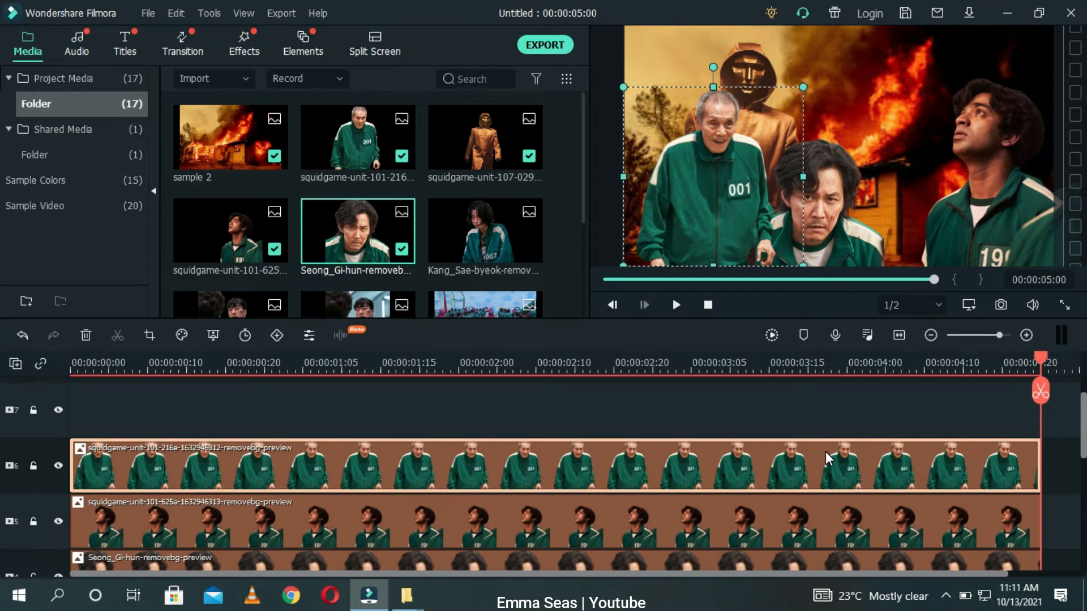
{"action": "left_click", "coordinate": [768, 412]}
{"action": "left_click", "coordinate": [806, 210]}
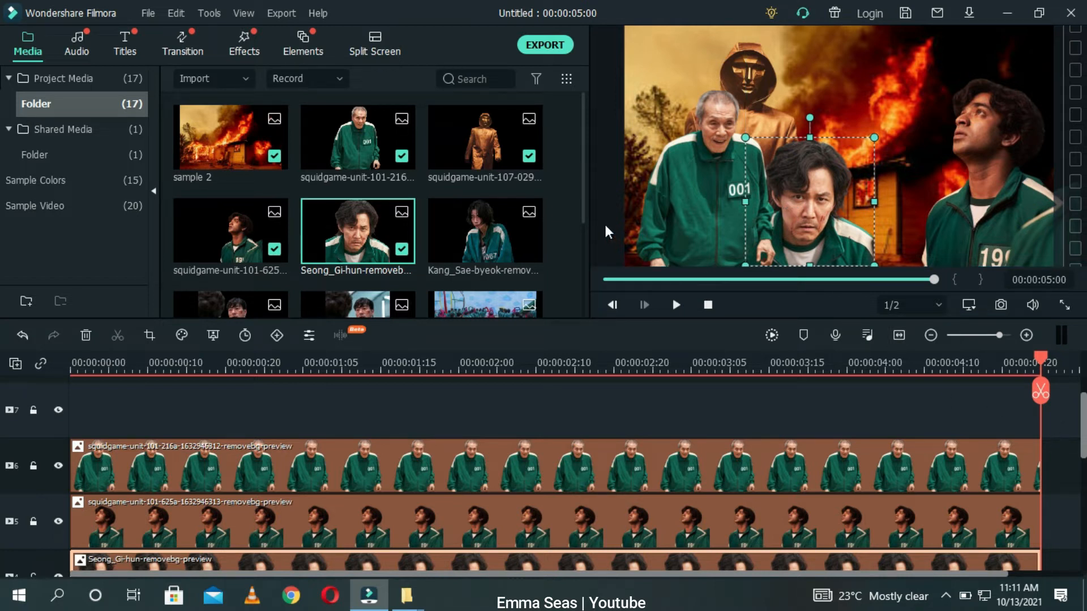
Step: Add the Kang_Sae-byeok-removebg-preview as a new top track and move it to the left side of the frame
{"action": "left_click_drag", "start_coordinate": [482, 237], "coordinate": [39, 389]}
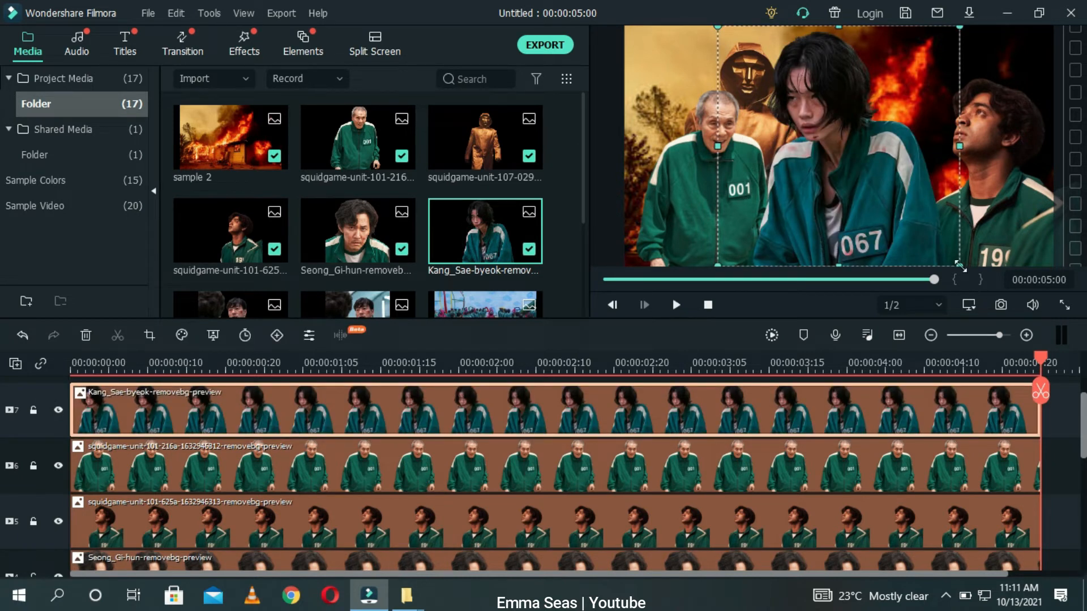
{"action": "mouse_move", "coordinate": [958, 263]}
{"action": "left_mouse_down"}
{"action": "mouse_move", "coordinate": [981, 276]}
{"action": "mouse_move", "coordinate": [956, 263]}
{"action": "left_mouse_up"}
{"action": "left_click_drag", "start_coordinate": [865, 205], "coordinate": [701, 228]}
Step: Open the Kang_Sae-byeok clip's image settings and flip it horizontally
{"action": "left_click", "coordinate": [626, 410]}
{"action": "double_click", "coordinate": [626, 409]}
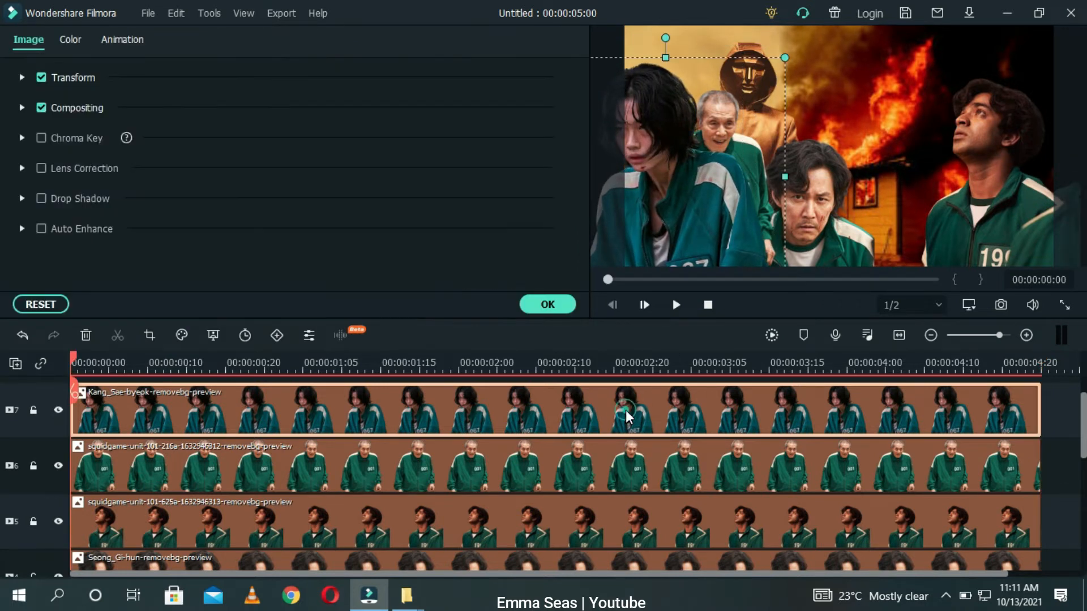
{"action": "left_click", "coordinate": [22, 77]}
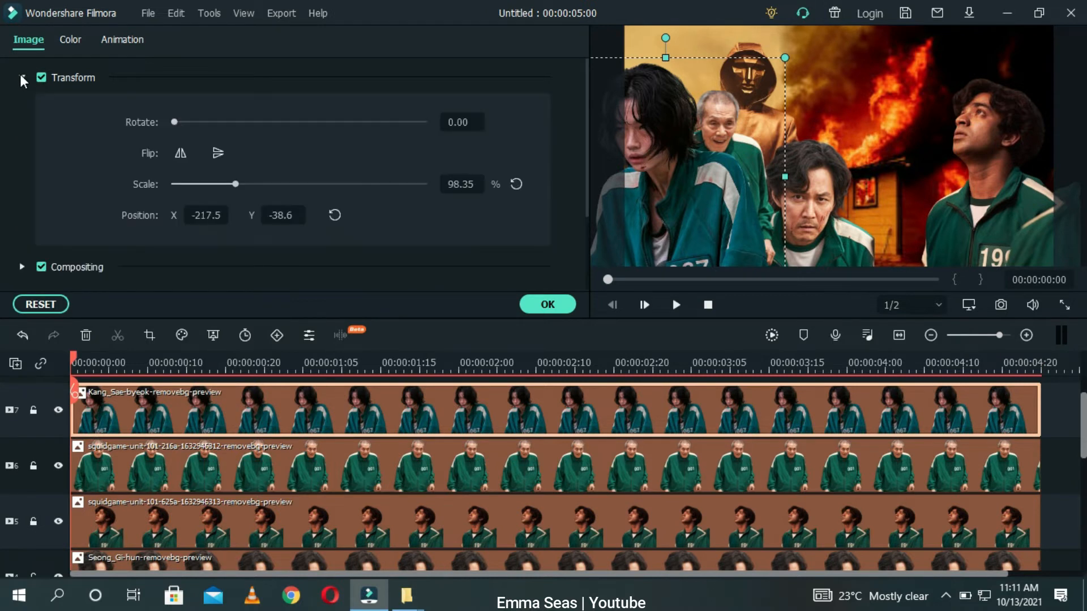
{"action": "left_click", "coordinate": [189, 153]}
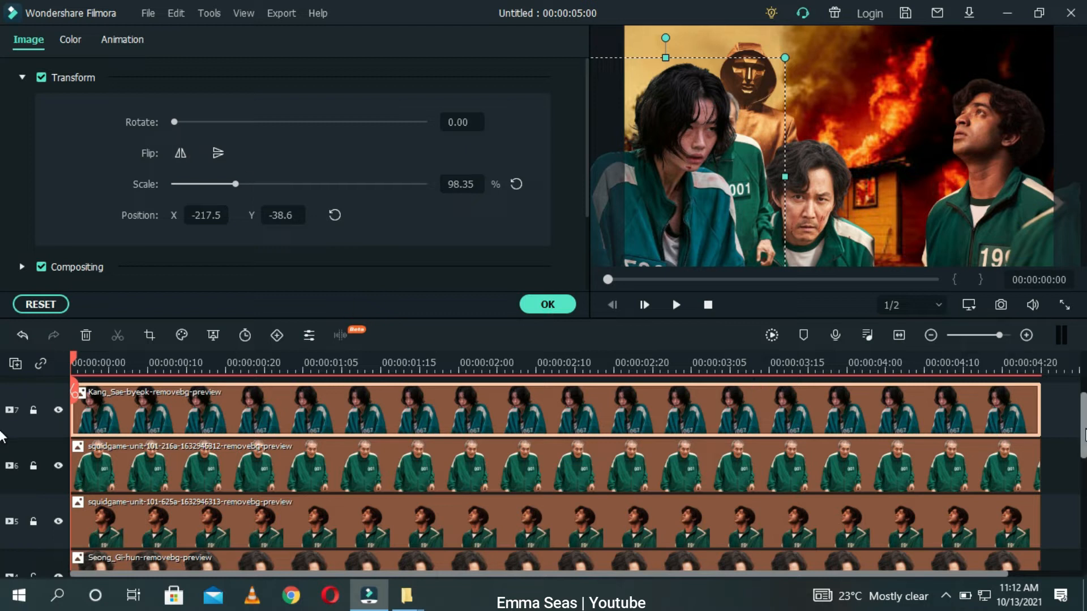
Step: Scale Kang_Sae-byeok down to about 81% and move her up behind the old man
{"action": "left_click_drag", "start_coordinate": [683, 188], "coordinate": [687, 104]}
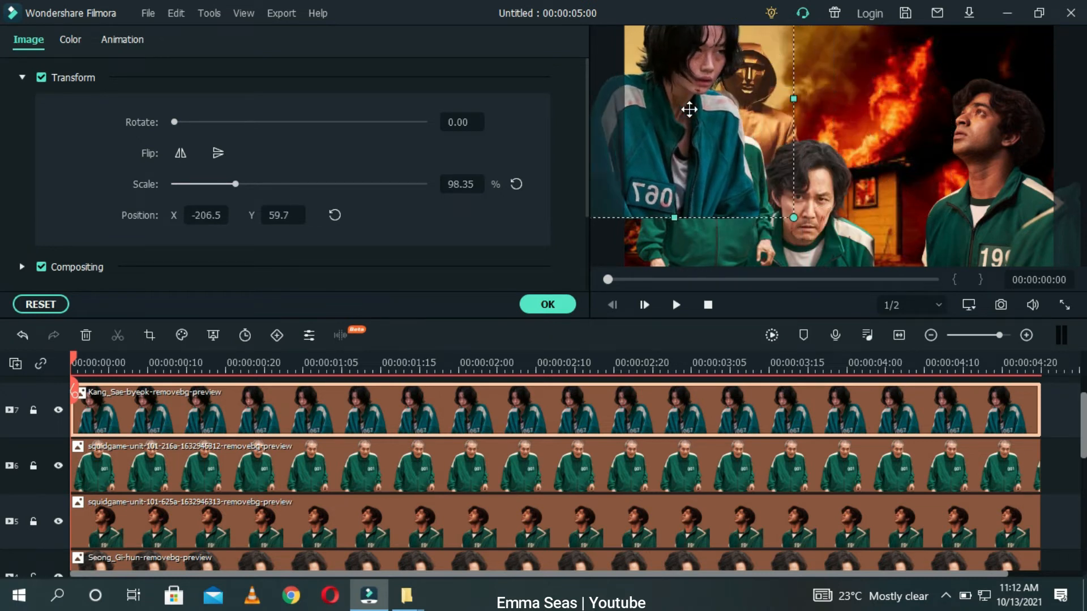
{"action": "left_click_drag", "start_coordinate": [793, 220], "coordinate": [752, 178]}
{"action": "left_click_drag", "start_coordinate": [621, 61], "coordinate": [666, 133]}
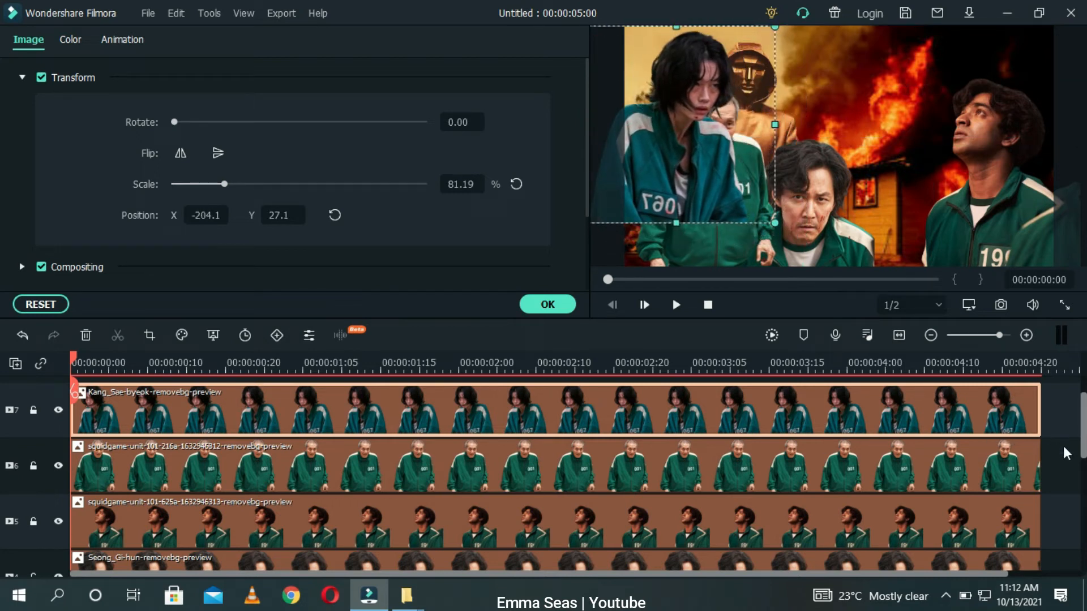
Step: Move the old man's clip to the top track and enlarge him to about 76%
{"action": "left_click_drag", "start_coordinate": [959, 460], "coordinate": [886, 408]}
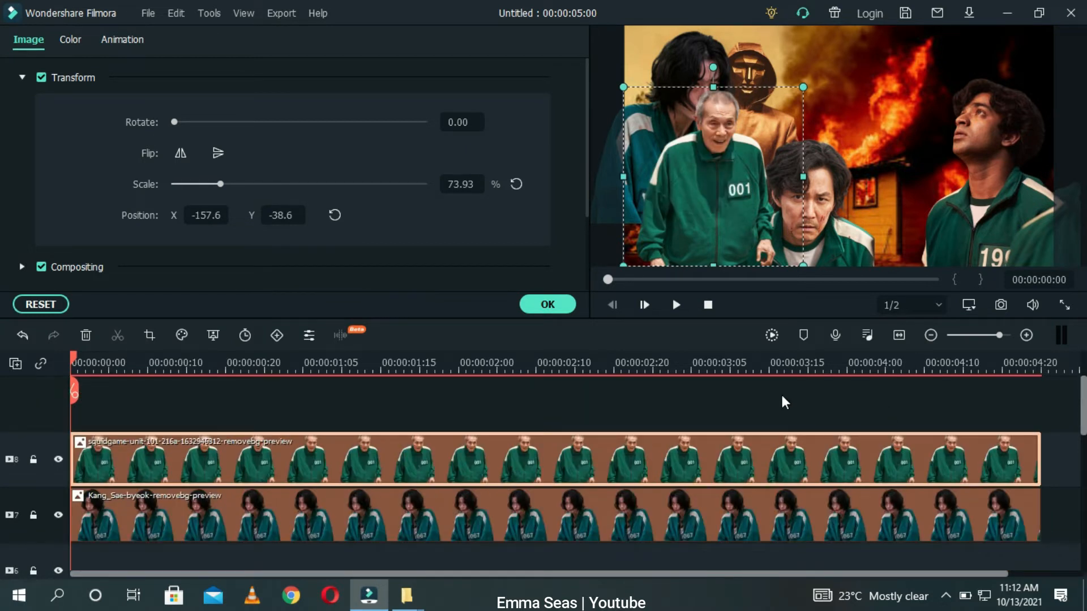
{"action": "left_click_drag", "start_coordinate": [689, 216], "coordinate": [678, 216]}
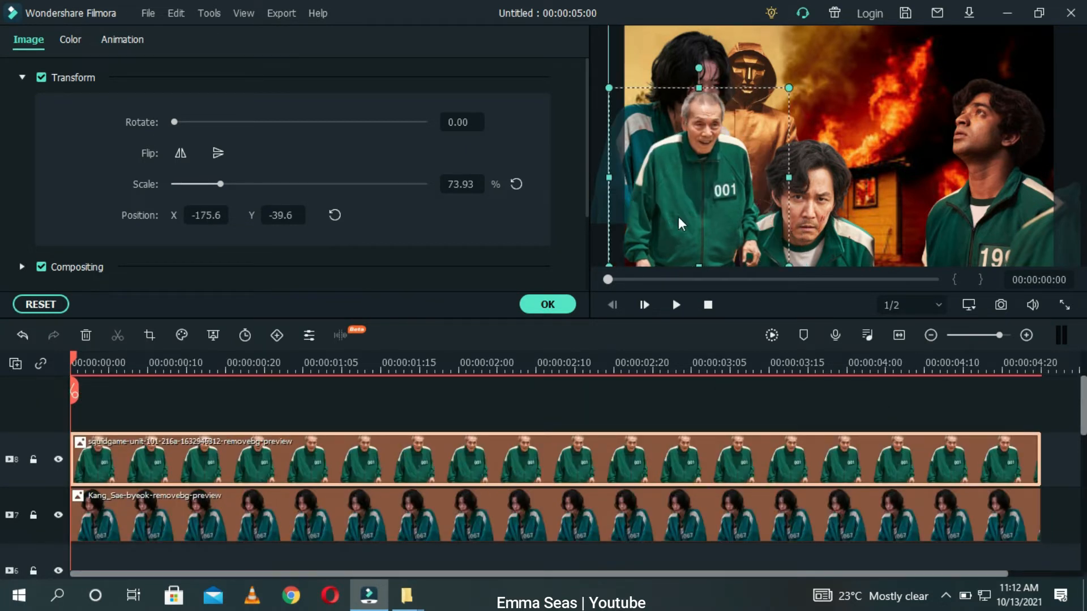
{"action": "mouse_move", "coordinate": [608, 262]}
{"action": "left_mouse_down"}
{"action": "mouse_move", "coordinate": [568, 277]}
{"action": "mouse_move", "coordinate": [607, 270]}
{"action": "left_mouse_up"}
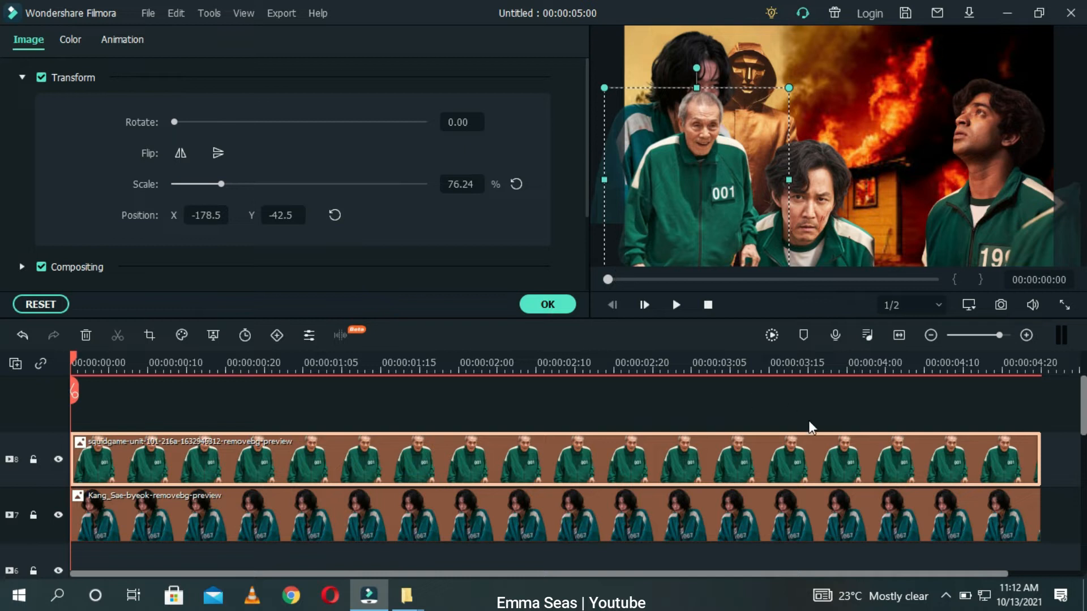
Step: Shift the old man further left and resize Kang_Sae-byeok to about 70%, placing her between him and Seong Gi-hun
{"action": "mouse_move", "coordinate": [679, 59]}
{"action": "left_mouse_down"}
{"action": "mouse_move", "coordinate": [666, 66]}
{"action": "mouse_move", "coordinate": [679, 41]}
{"action": "left_mouse_up"}
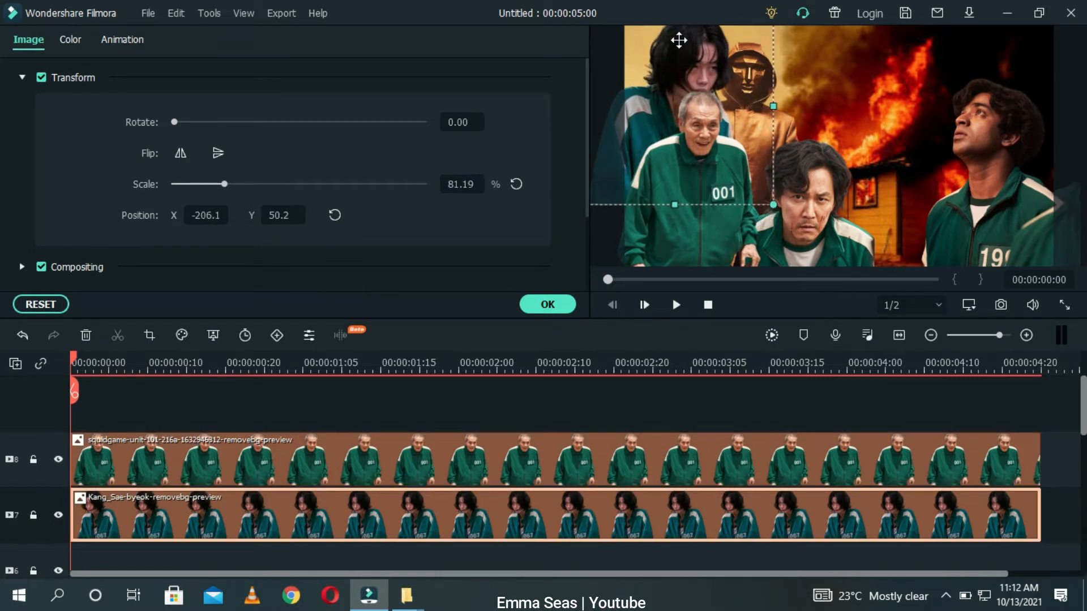
{"action": "left_click_drag", "start_coordinate": [773, 204], "coordinate": [719, 176]}
{"action": "left_click_drag", "start_coordinate": [674, 150], "coordinate": [652, 163]}
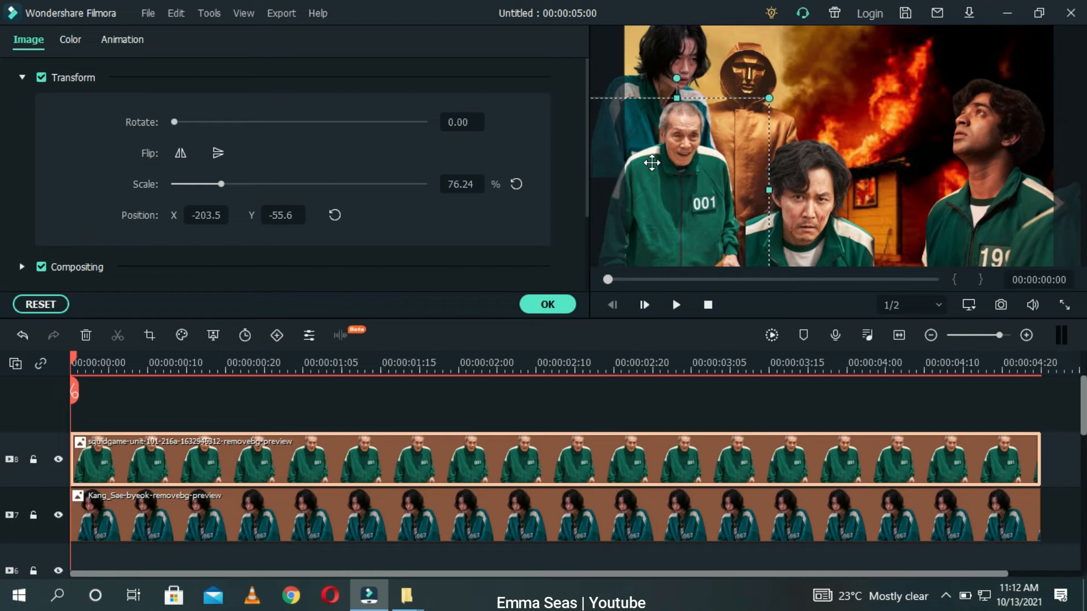
{"action": "left_click", "coordinate": [774, 395]}
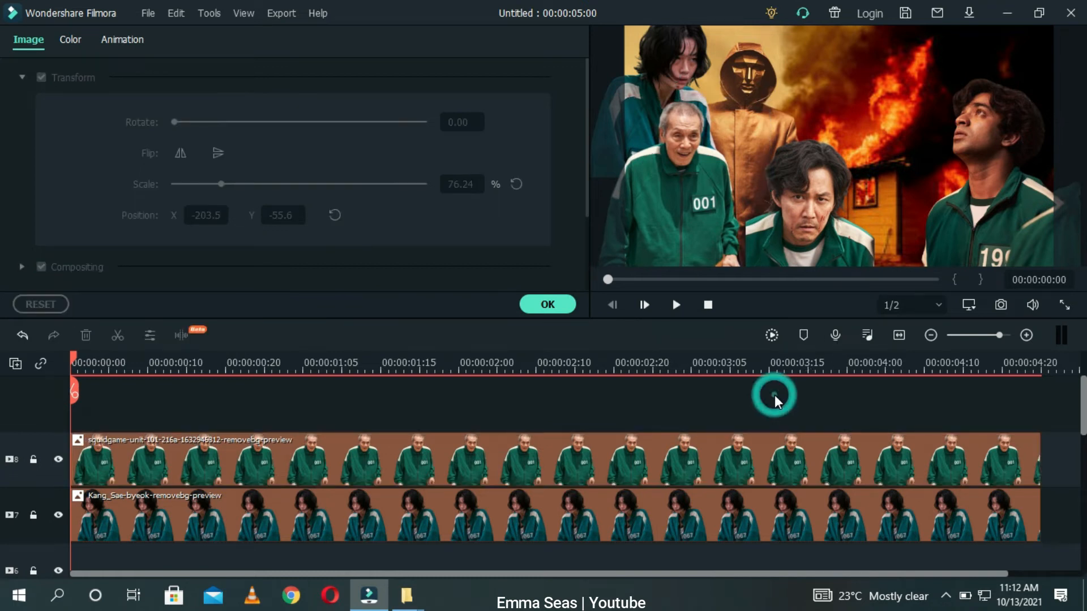
{"action": "left_click_drag", "start_coordinate": [664, 74], "coordinate": [711, 146]}
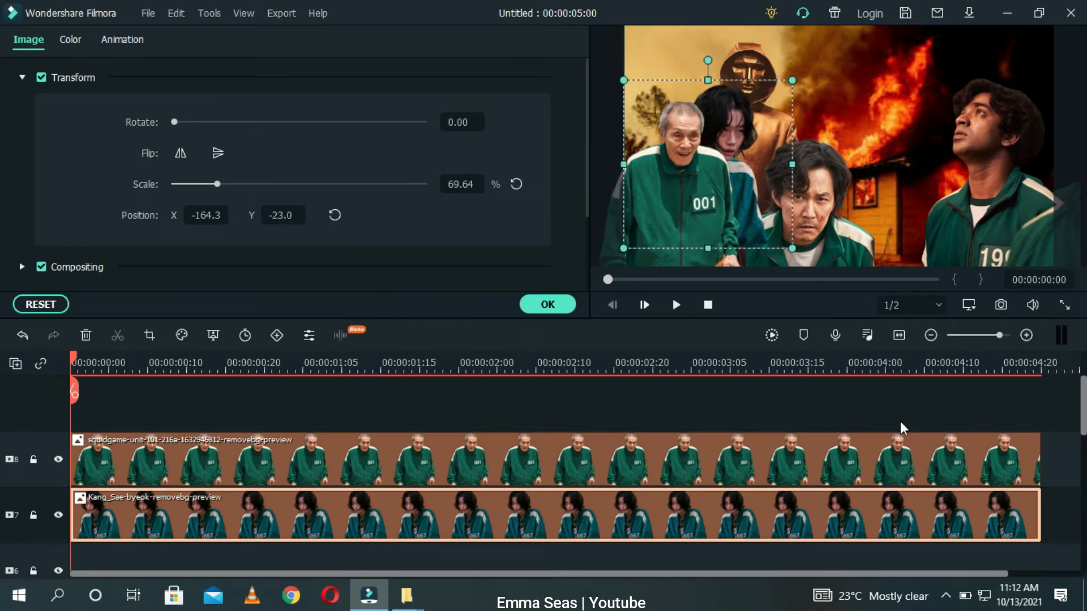
Step: Move Seong Gi-hun's clip up to the track above the 625a clip
{"action": "scroll", "coordinate": [1081, 426], "scroll_direction": "down", "scroll_amount": 2}
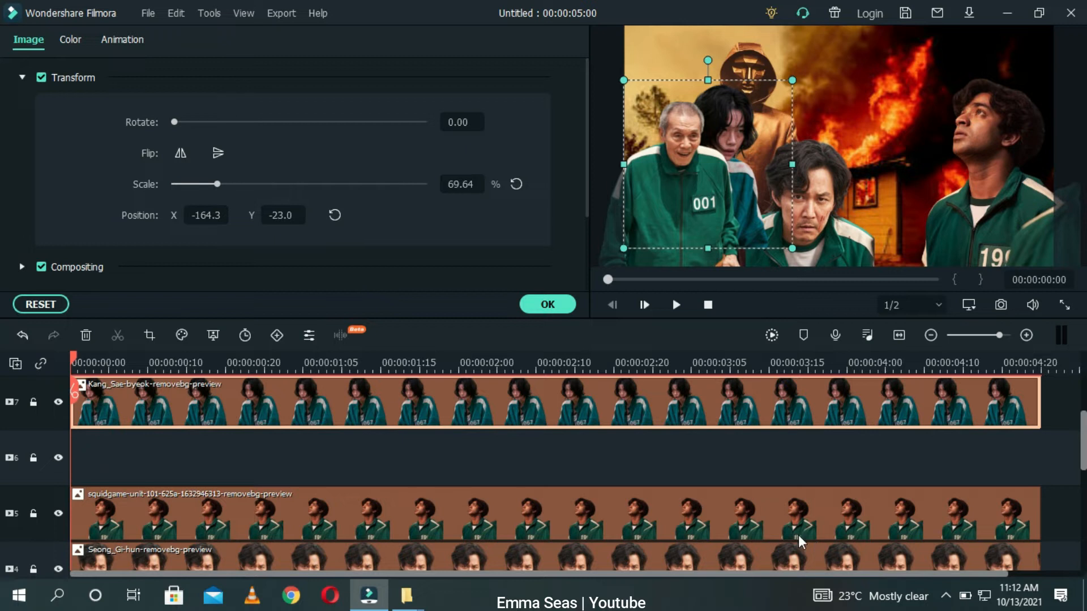
{"action": "left_click", "coordinate": [796, 566]}
{"action": "left_click_drag", "start_coordinate": [794, 563], "coordinate": [742, 546]}
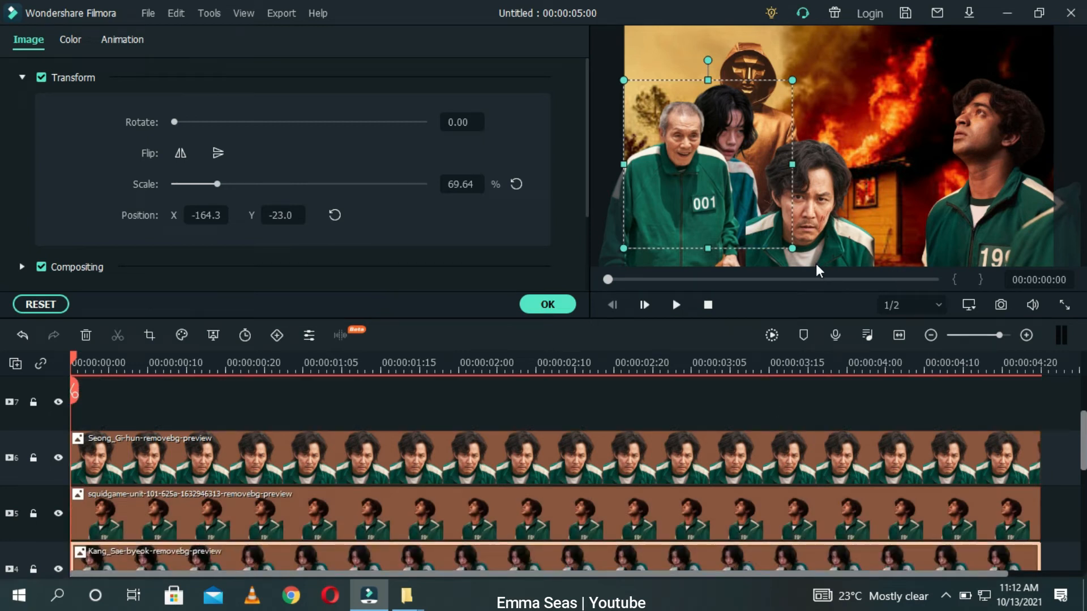
Step: Fine-tune the composition by shifting the old man left and moving the masked guard higher in the frame
{"action": "left_click", "coordinate": [794, 237]}
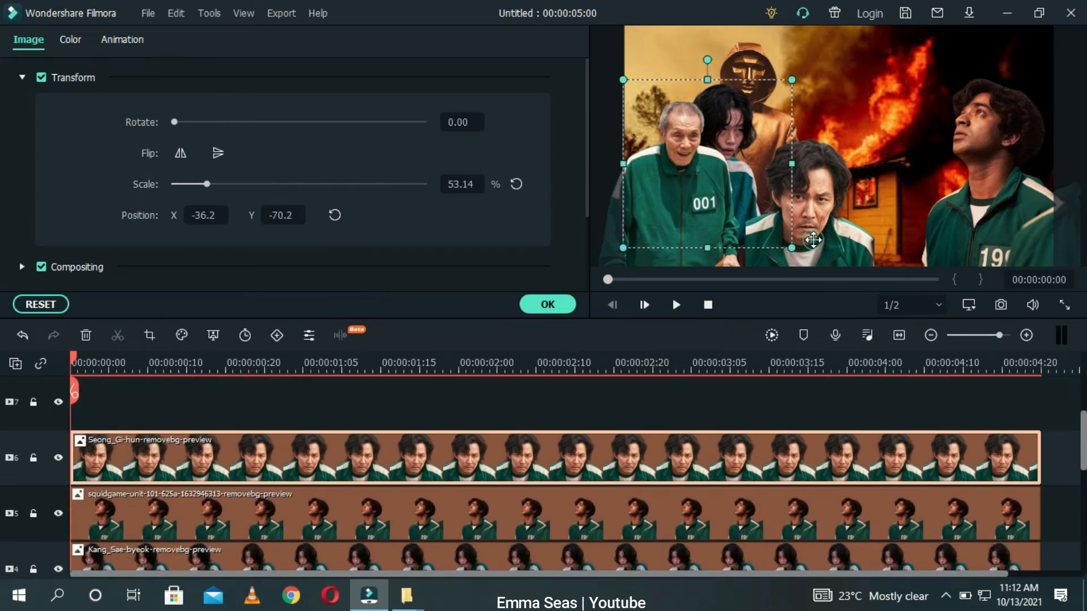
{"action": "left_click", "coordinate": [864, 197]}
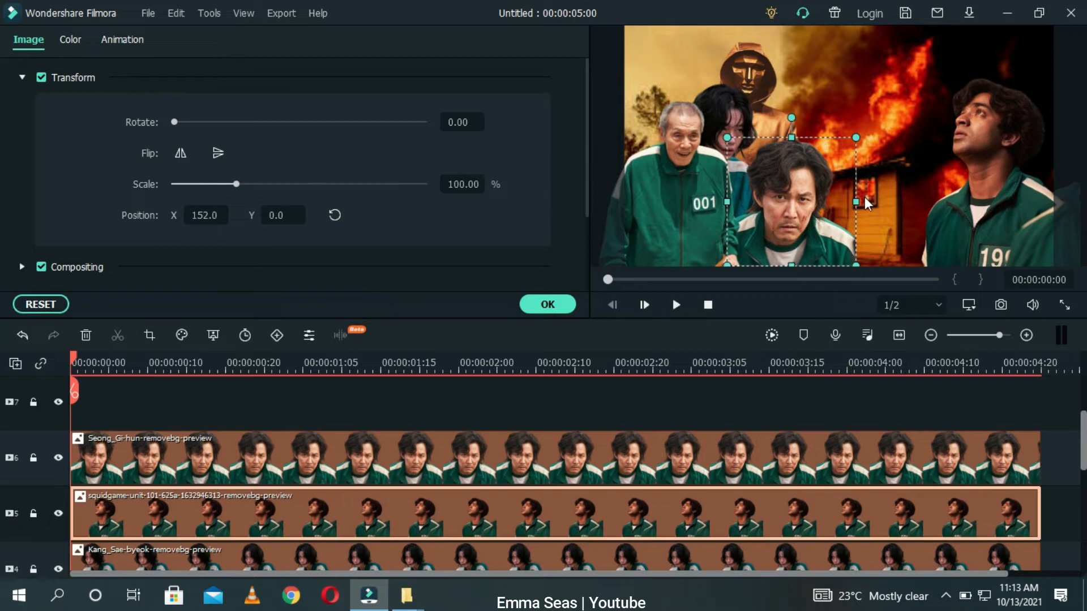
{"action": "mouse_move", "coordinate": [718, 117]}
{"action": "left_mouse_down"}
{"action": "mouse_move", "coordinate": [725, 129]}
{"action": "mouse_move", "coordinate": [704, 127]}
{"action": "left_mouse_up"}
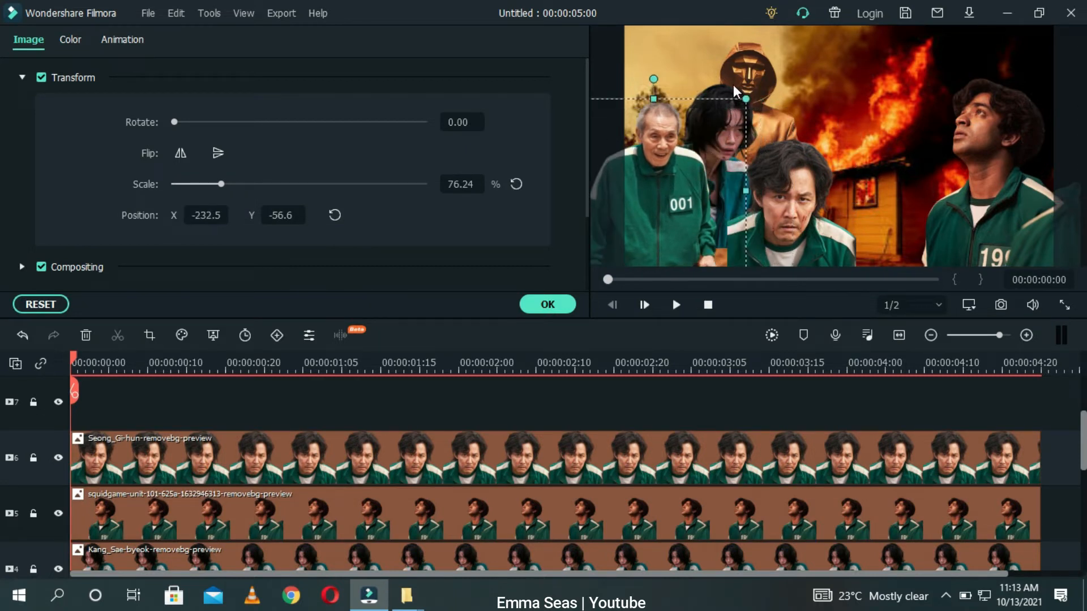
{"action": "left_click", "coordinate": [769, 75]}
{"action": "left_click_drag", "start_coordinate": [769, 83], "coordinate": [765, 33]}
Step: Shrink Kang_Sae-byeok to about 69% behind Seong Gi-hun and nudge the old man slightly right before applying the image settings
{"action": "left_click", "coordinate": [731, 153]}
{"action": "left_click_drag", "start_coordinate": [731, 153], "coordinate": [724, 117]}
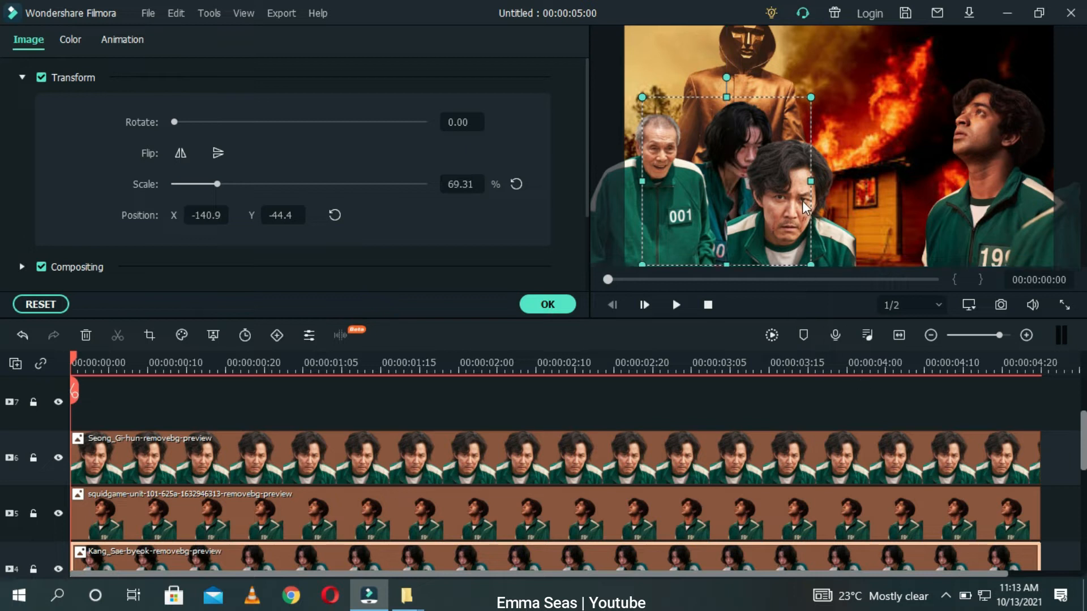
{"action": "left_click_drag", "start_coordinate": [796, 204], "coordinate": [804, 215]}
{"action": "left_click_drag", "start_coordinate": [692, 205], "coordinate": [724, 201]}
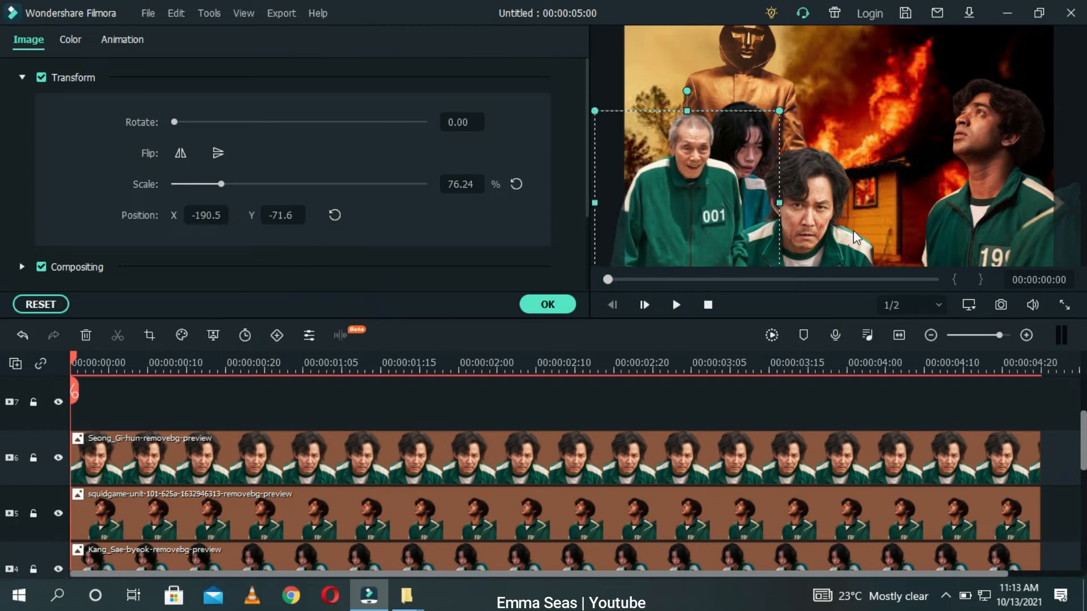
{"action": "left_click", "coordinate": [879, 245]}
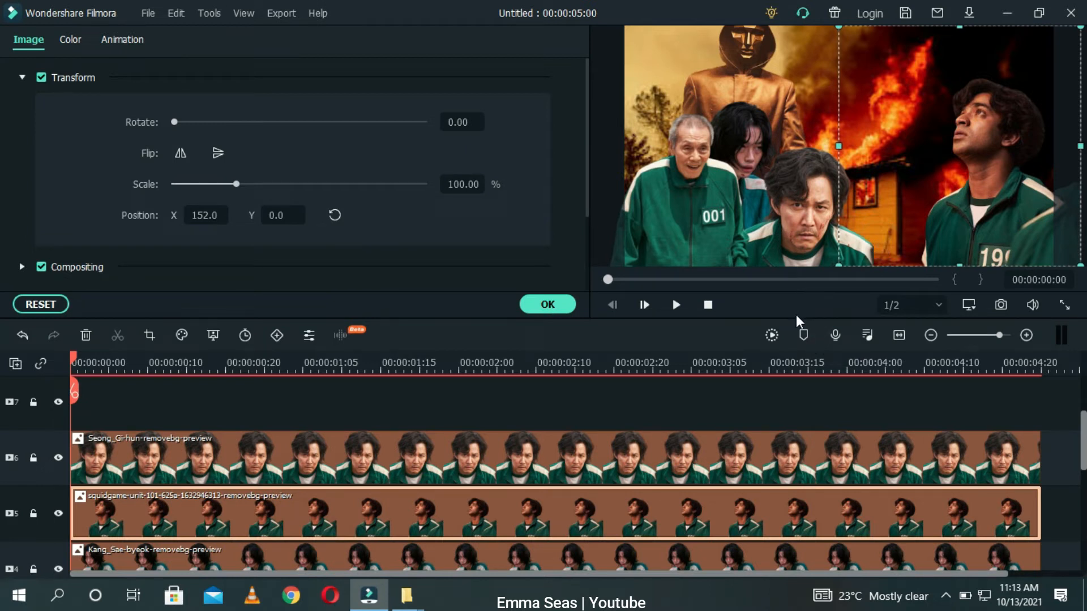
{"action": "left_click", "coordinate": [1048, 474]}
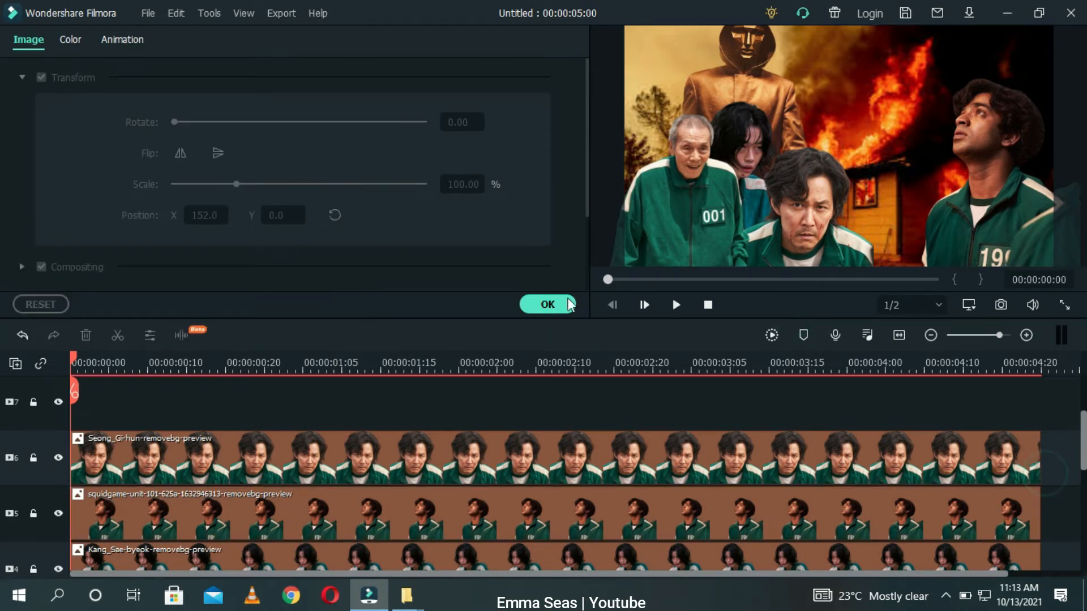
{"action": "left_click", "coordinate": [545, 305]}
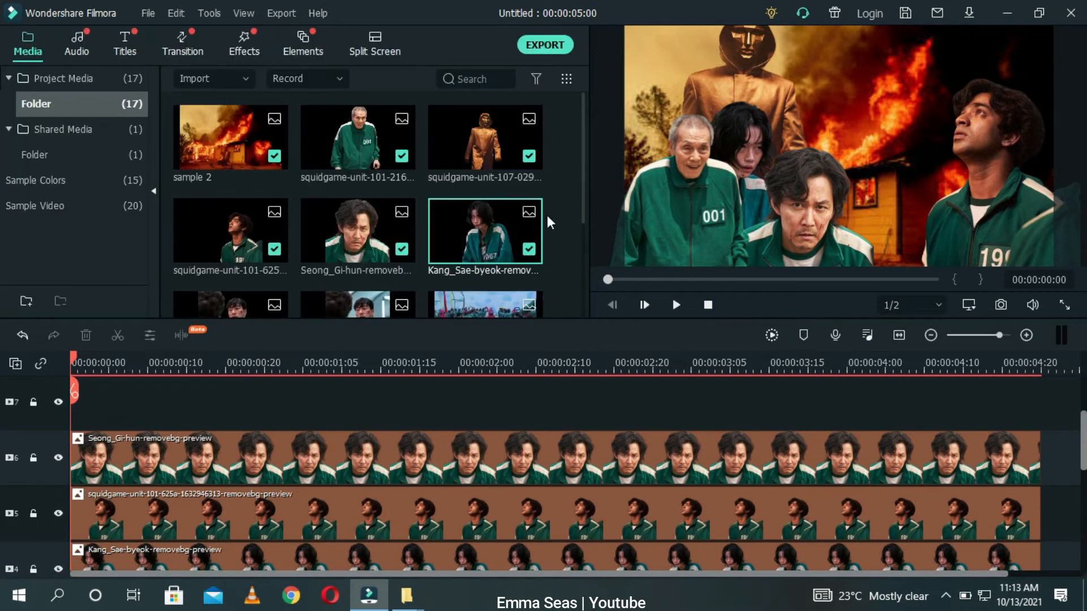
Step: Add the 11-squidgame-unit-03 preview as a track above Seong Gi-hun's clip and move it toward the right
{"action": "left_click_drag", "start_coordinate": [583, 210], "coordinate": [590, 247]}
{"action": "left_click_drag", "start_coordinate": [223, 236], "coordinate": [78, 420]}
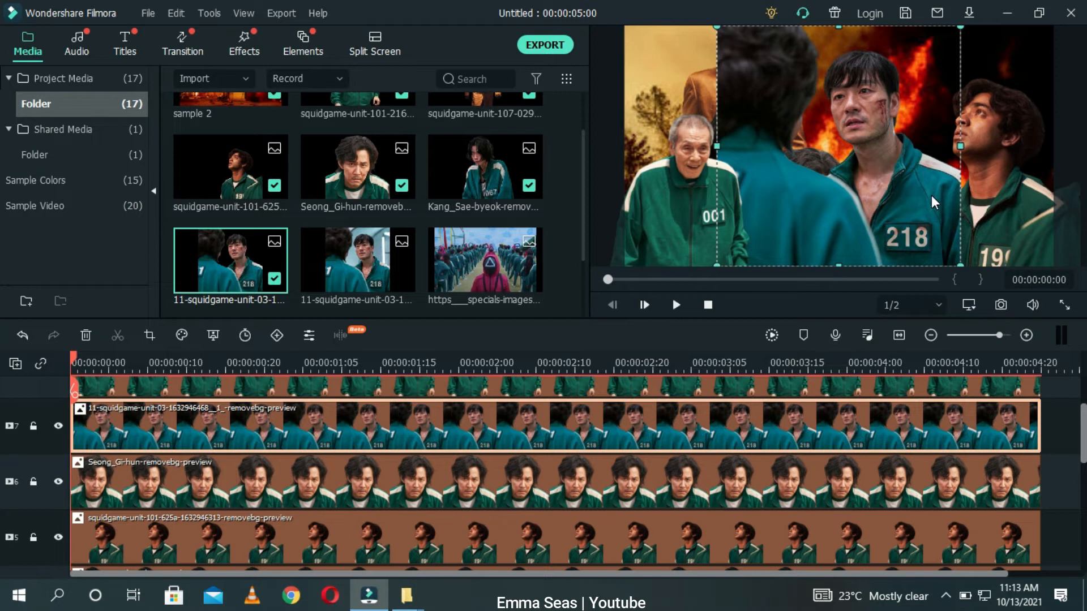
{"action": "left_click_drag", "start_coordinate": [903, 213], "coordinate": [931, 221]}
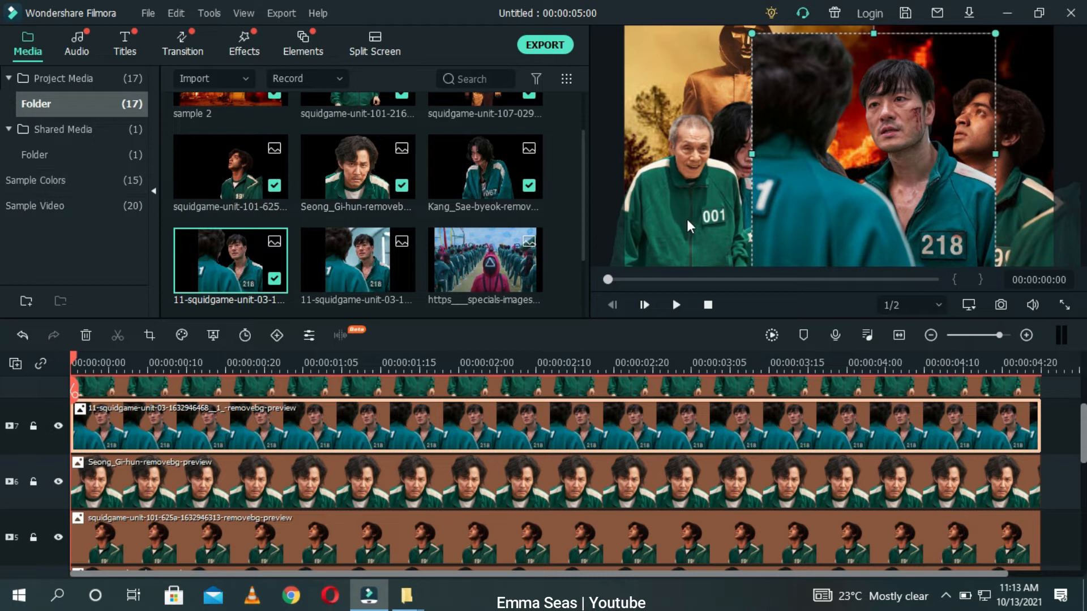
Step: Open the 11-squidgame-unit-03 clip's image settings and flip it horizontally
{"action": "double_click", "coordinate": [275, 422]}
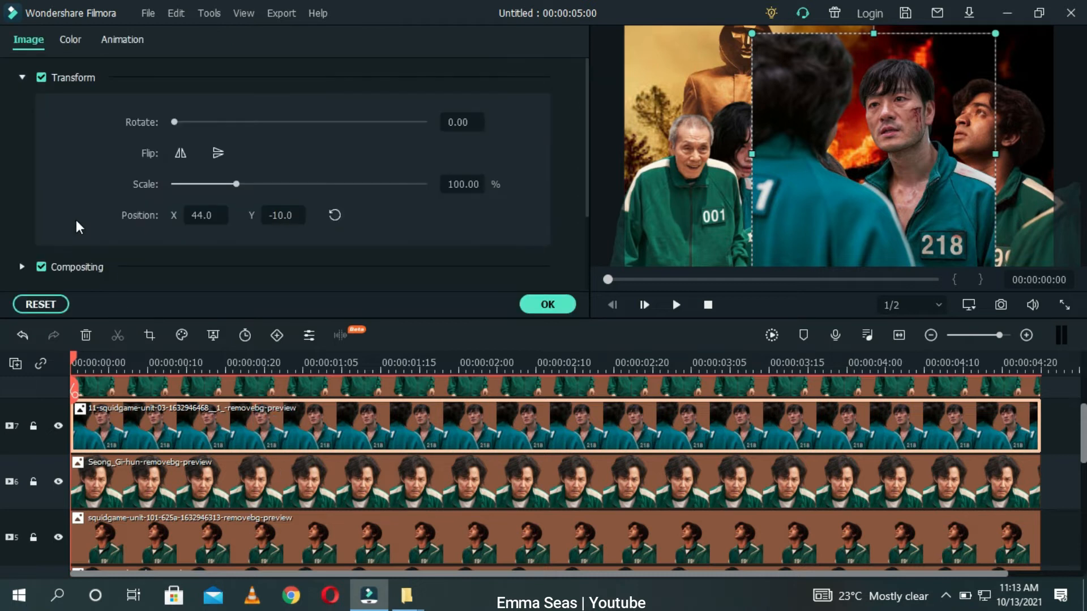
{"action": "left_click", "coordinate": [181, 152]}
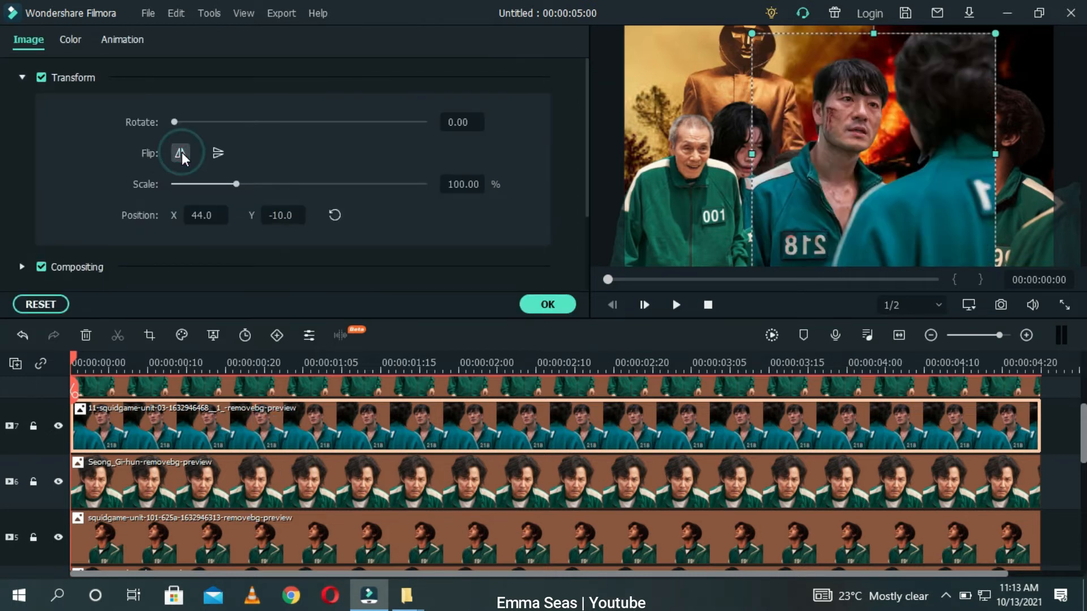
Step: Delete the 11-squidgame-unit-03 clip from the timeline
{"action": "left_click_drag", "start_coordinate": [794, 195], "coordinate": [856, 193]}
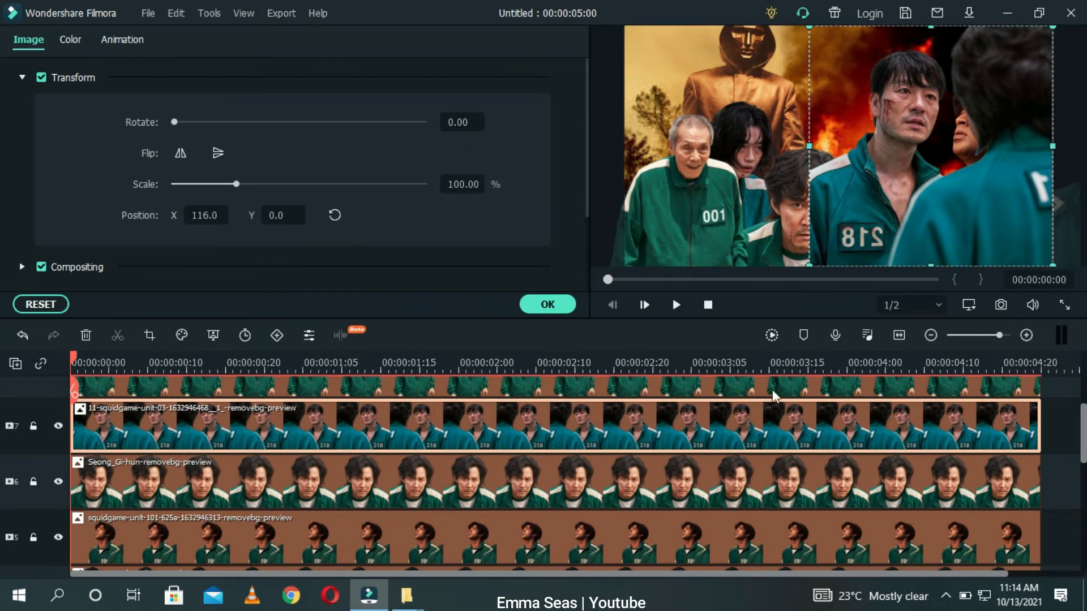
{"action": "key", "text": "Delete"}
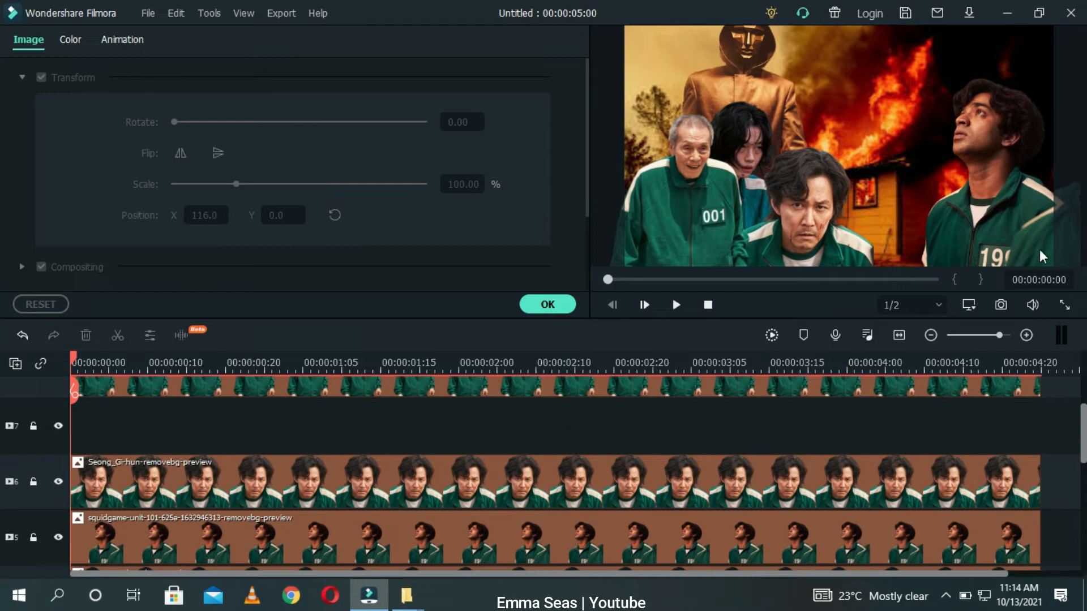
Step: Raise the masked guard slightly in the frame and apply the image settings
{"action": "left_click", "coordinate": [763, 78]}
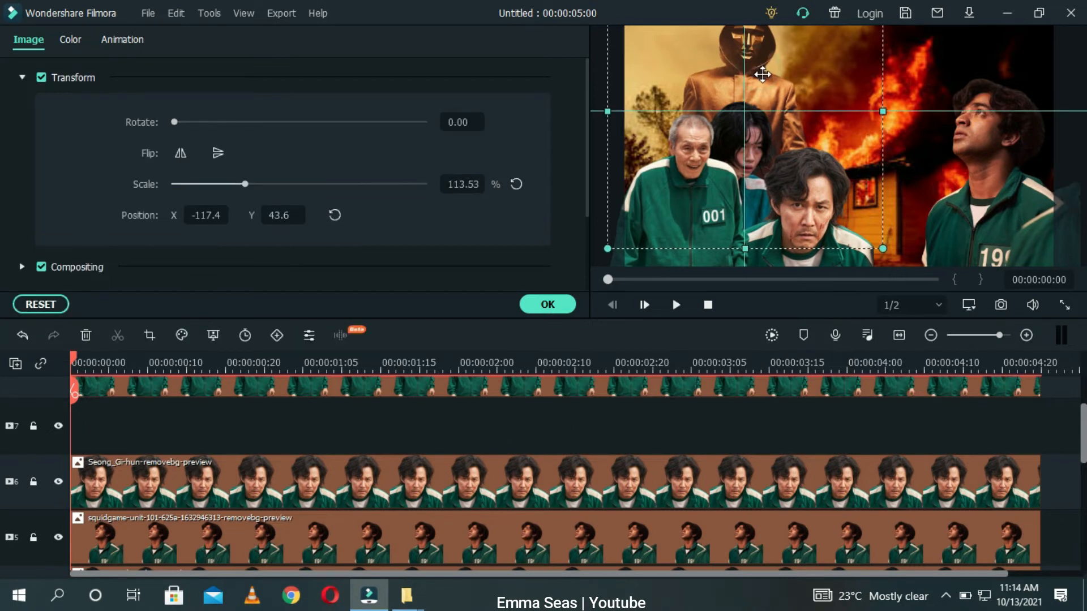
{"action": "left_click_drag", "start_coordinate": [762, 86], "coordinate": [762, 89]}
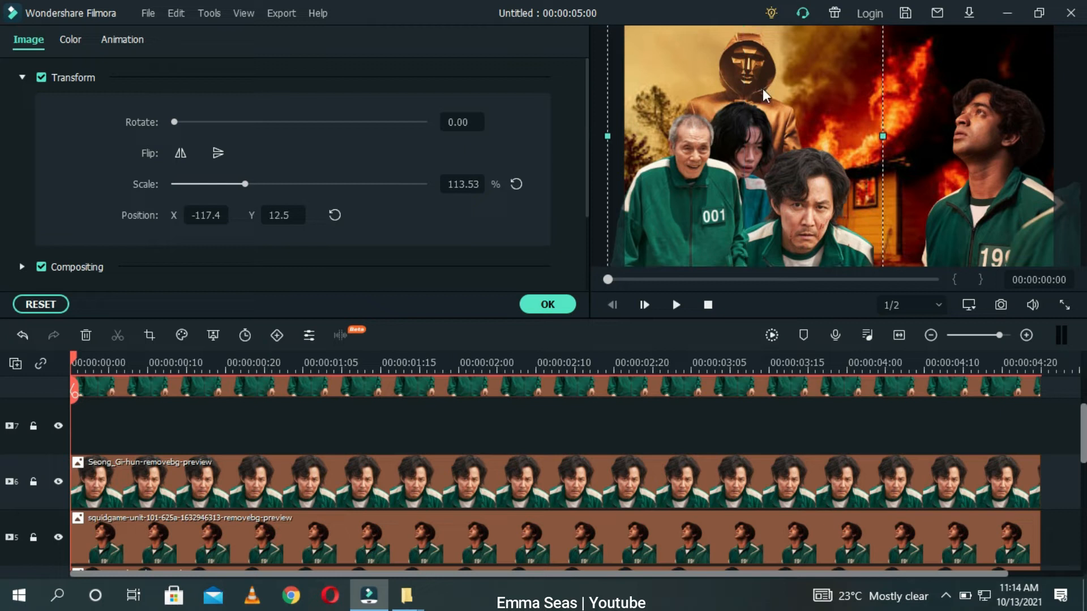
{"action": "left_click", "coordinate": [757, 433]}
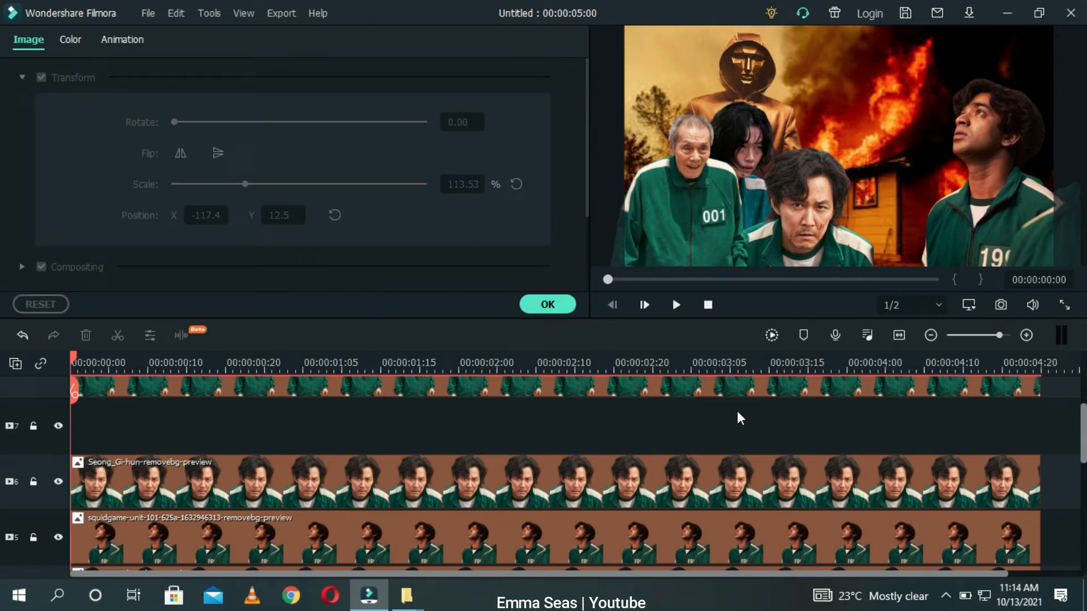
{"action": "left_click", "coordinate": [532, 304]}
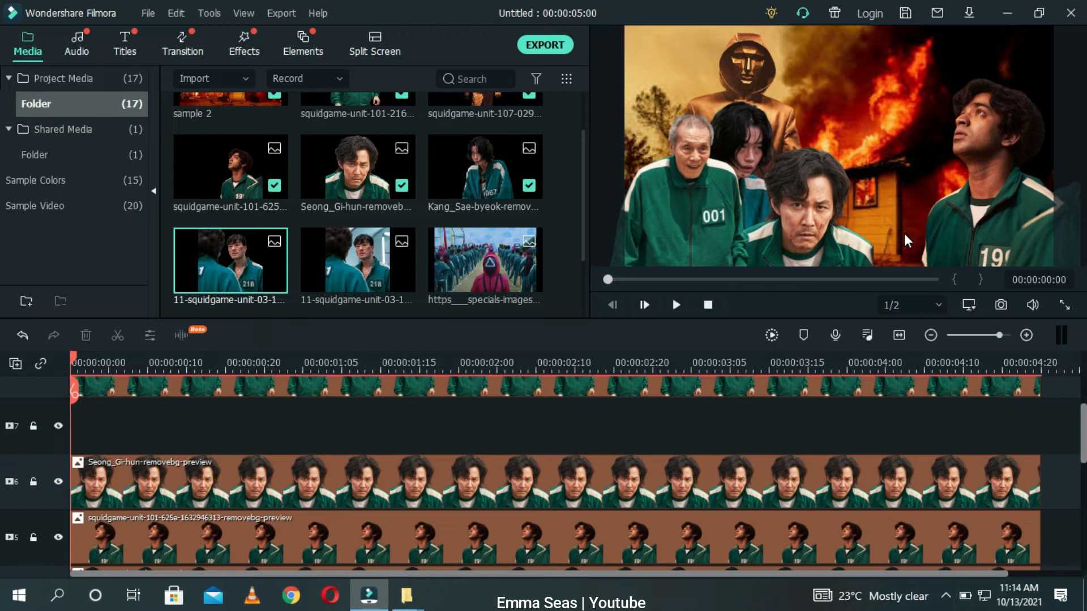
Step: Flip the squidgame-unit-101-625a character horizontally and place it at about X 93, Y -60.2 beside Seong Gi-hun
{"action": "left_click", "coordinate": [972, 195]}
{"action": "left_click_drag", "start_coordinate": [973, 196], "coordinate": [867, 206]}
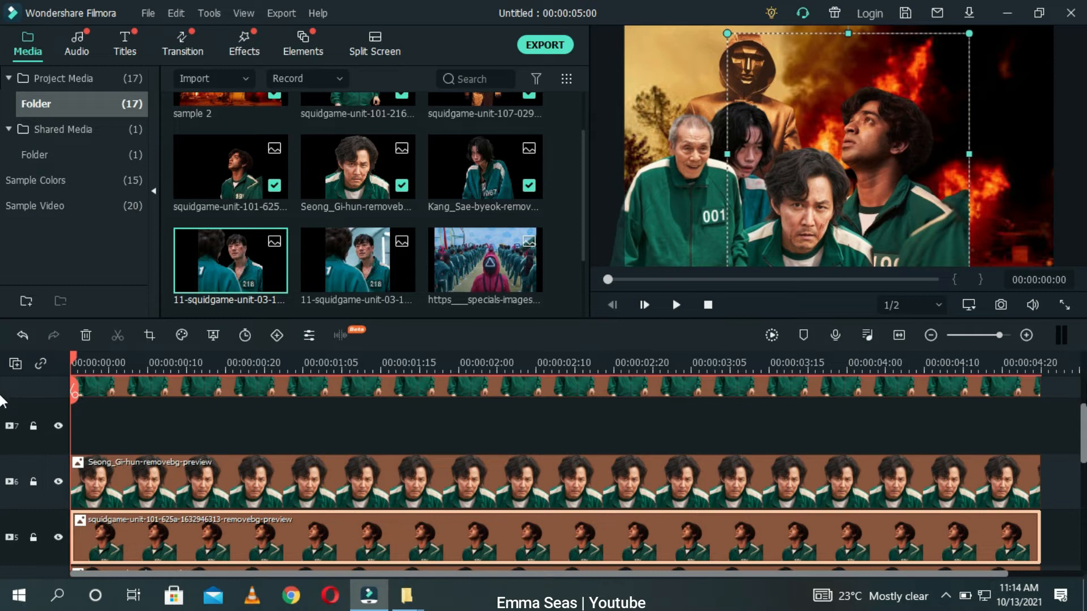
{"action": "left_click_drag", "start_coordinate": [1083, 414], "coordinate": [1083, 415]}
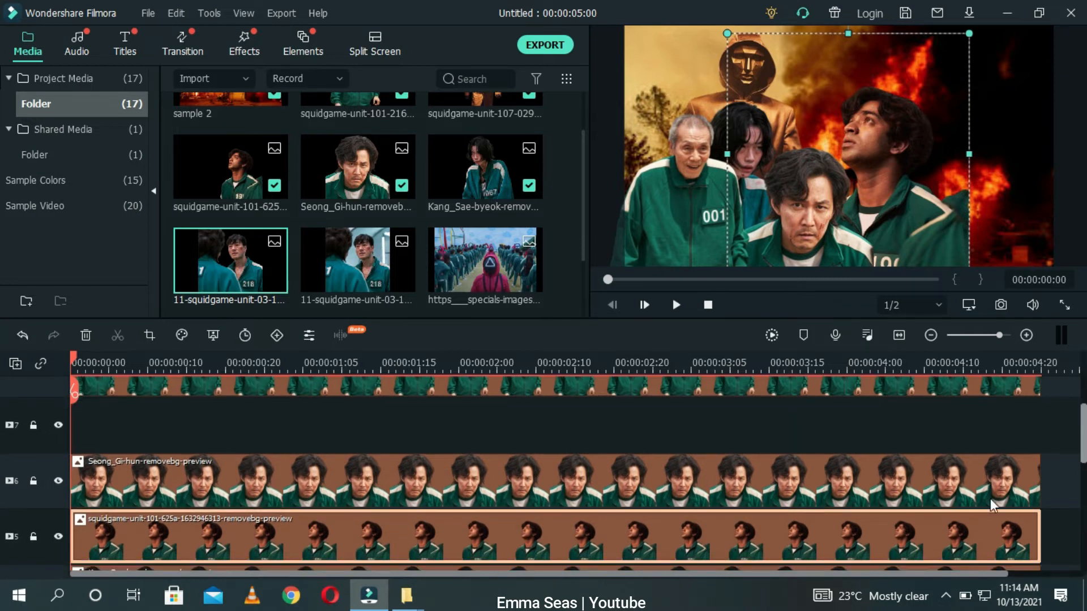
{"action": "double_click", "coordinate": [906, 552]}
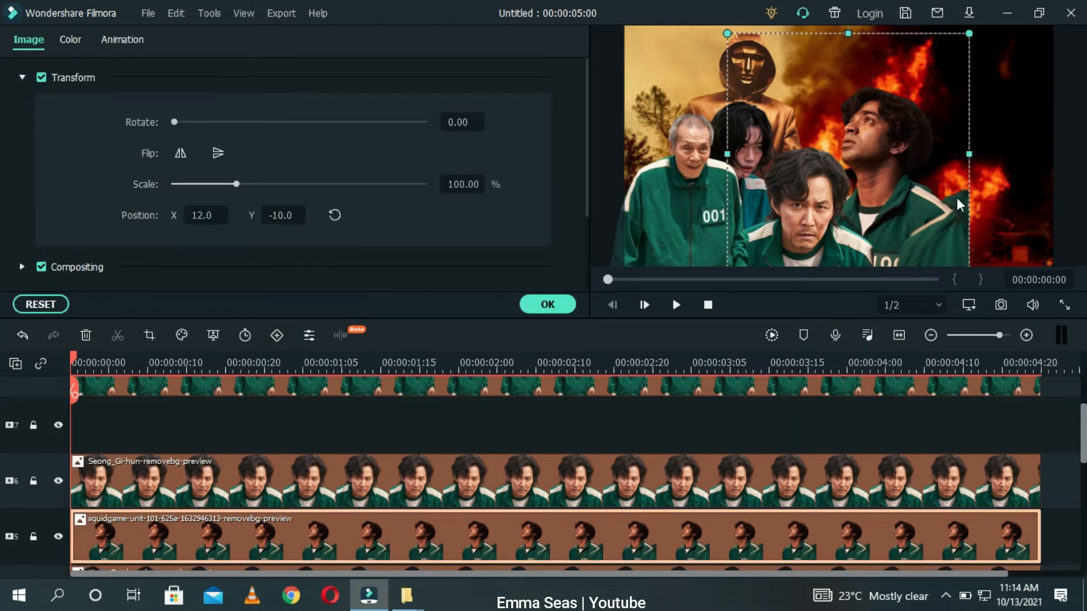
{"action": "left_click", "coordinate": [544, 304]}
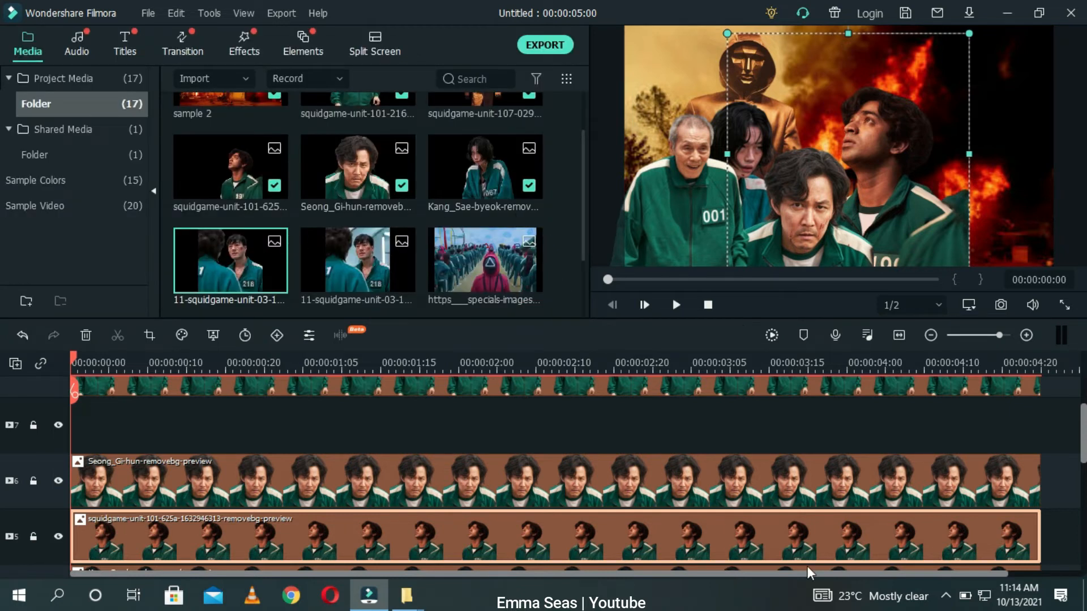
{"action": "double_click", "coordinate": [755, 546]}
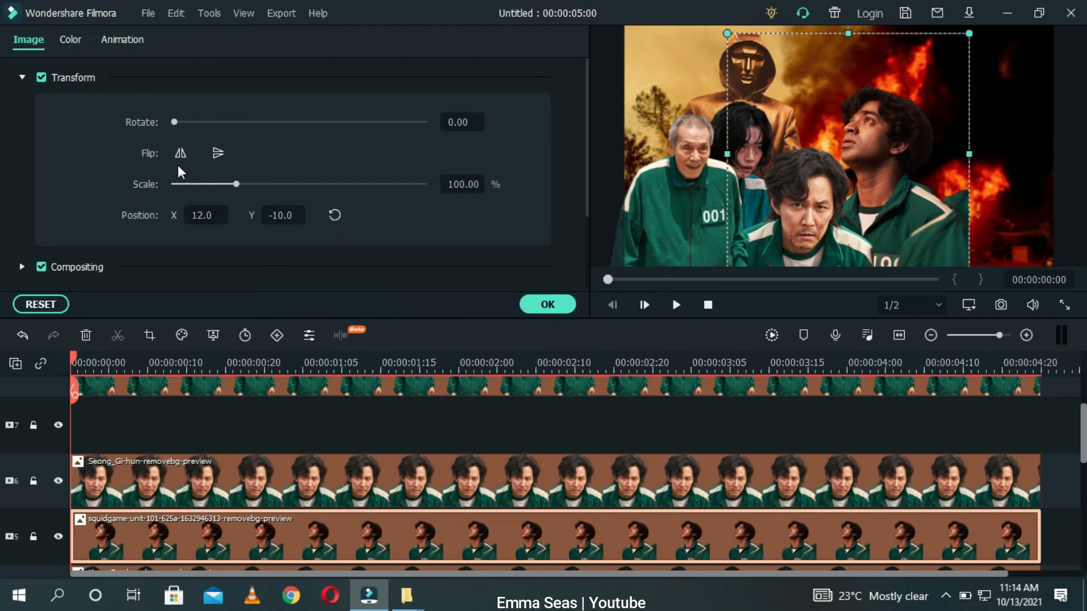
{"action": "left_click", "coordinate": [179, 154]}
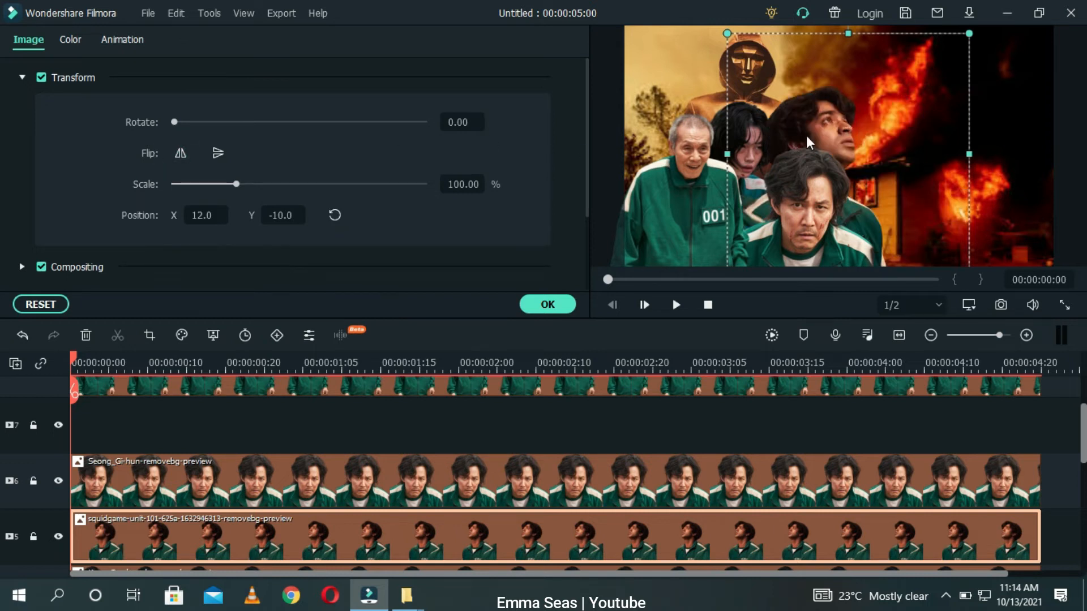
{"action": "left_click_drag", "start_coordinate": [834, 156], "coordinate": [890, 172]}
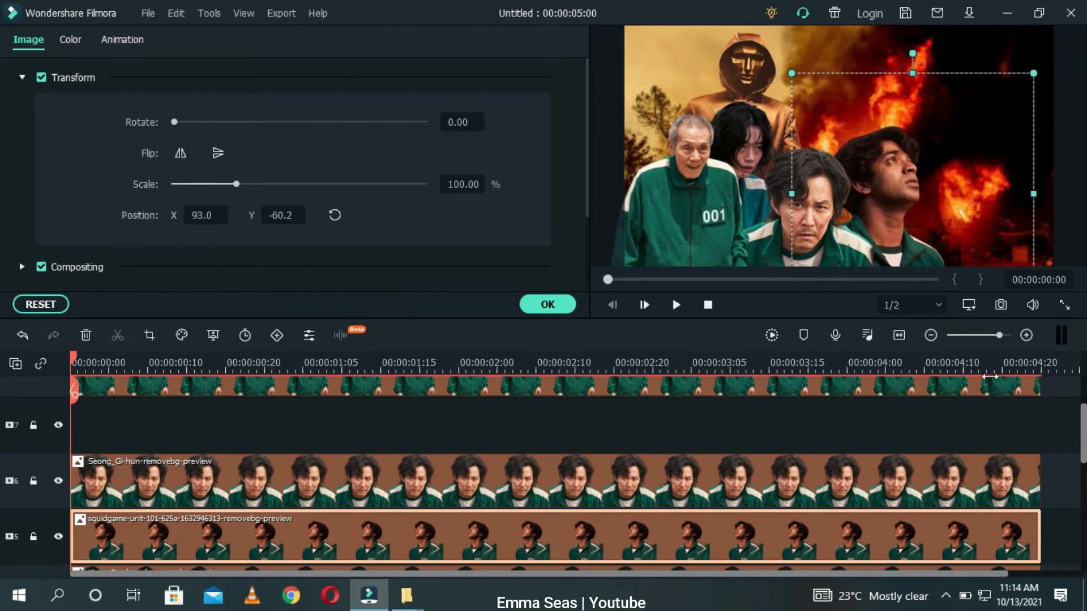
{"action": "left_click", "coordinate": [976, 426]}
Step: Delete the empty tracks from the timeline and close the image settings
{"action": "right_click", "coordinate": [35, 448]}
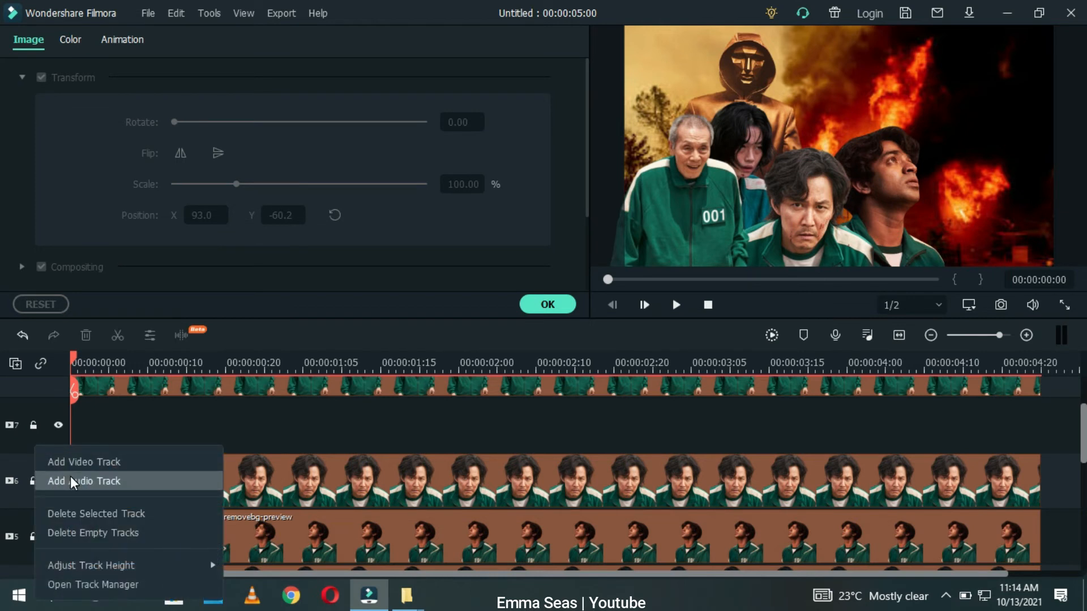
{"action": "left_click", "coordinate": [86, 532]}
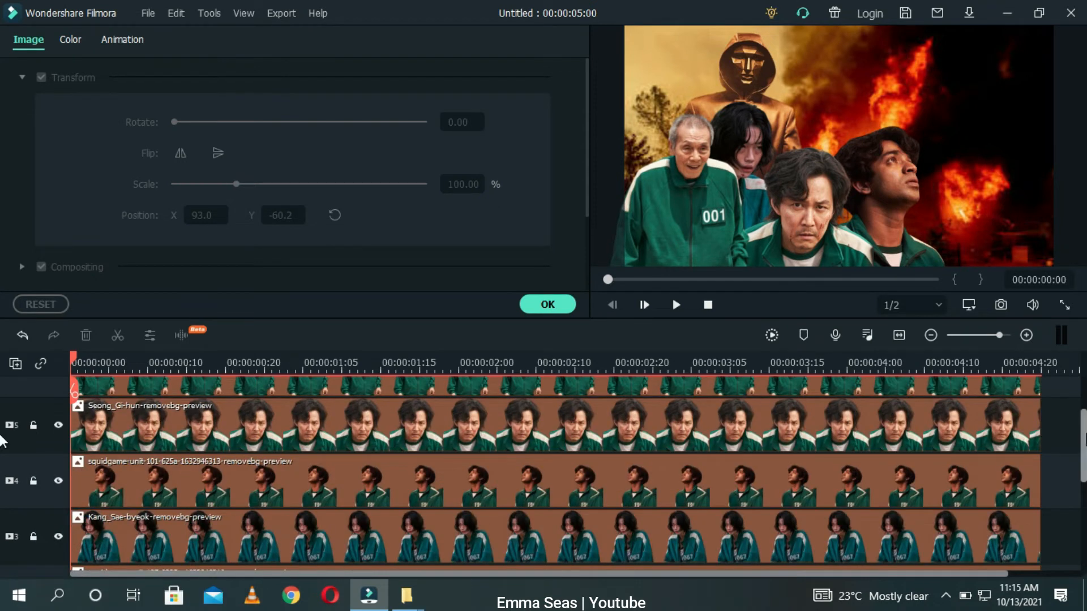
{"action": "scroll", "coordinate": [3, 403], "scroll_direction": "up", "scroll_amount": 2}
{"action": "scroll", "coordinate": [2, 403], "scroll_direction": "up", "scroll_amount": 1}
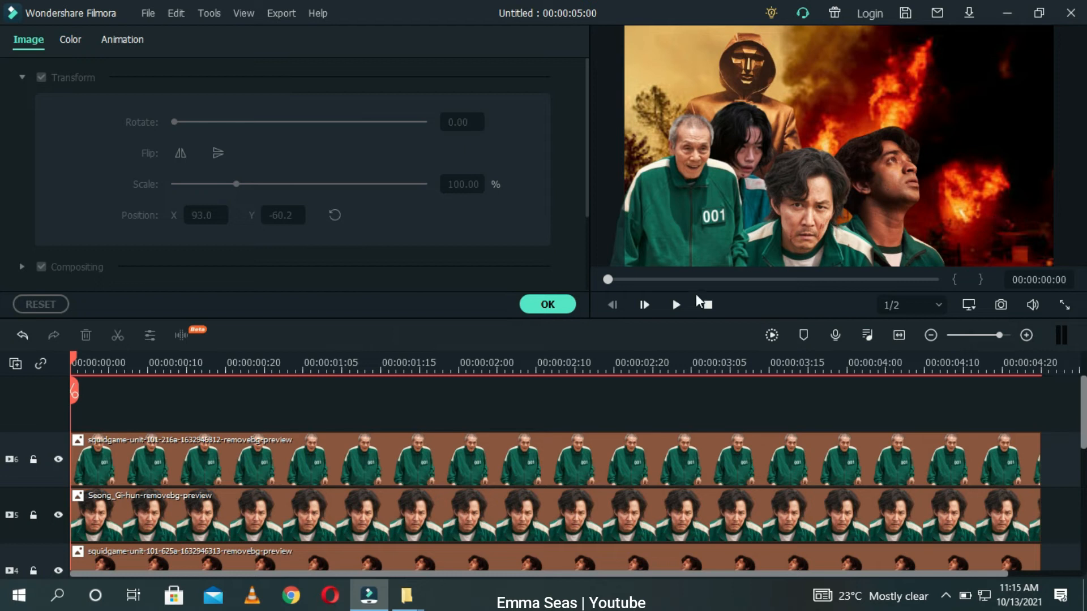
{"action": "left_click", "coordinate": [532, 308]}
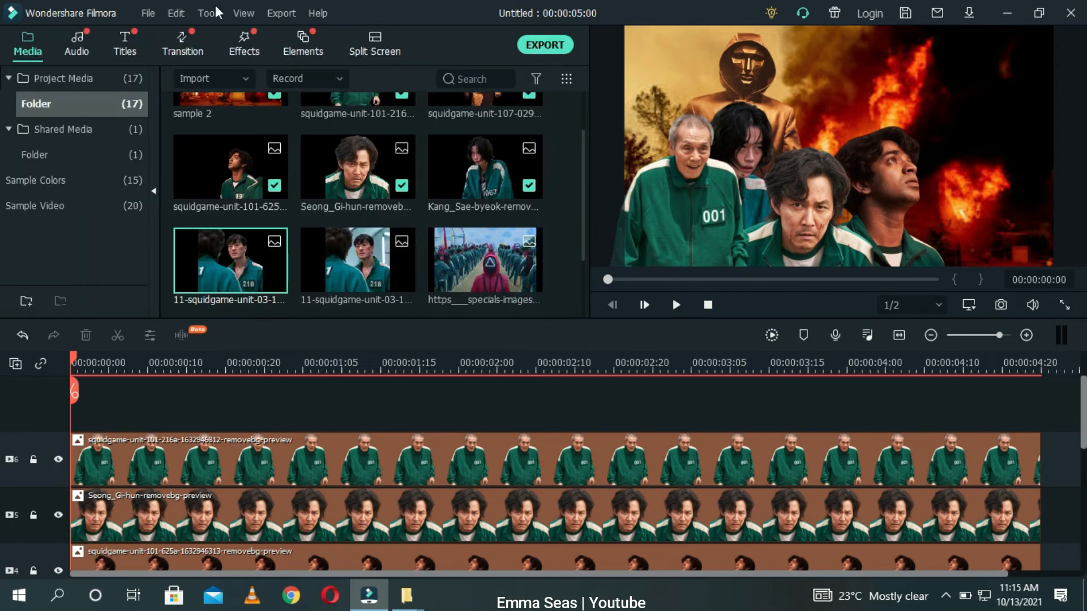
Step: Add a Default Lowerthird title on a new track above the character clips
{"action": "left_click", "coordinate": [126, 37]}
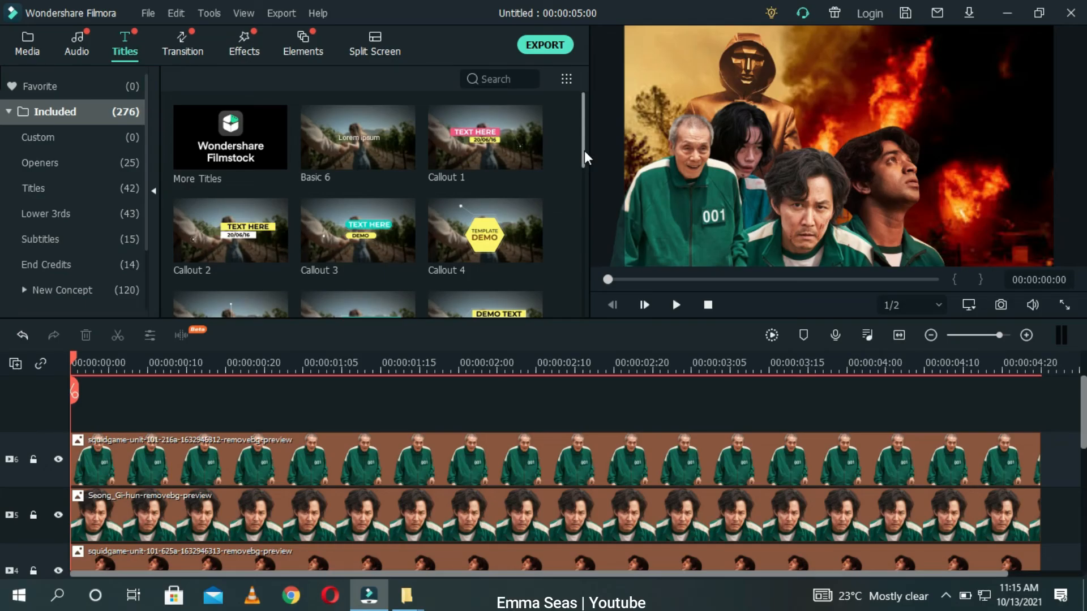
{"action": "left_click_drag", "start_coordinate": [584, 150], "coordinate": [583, 200]}
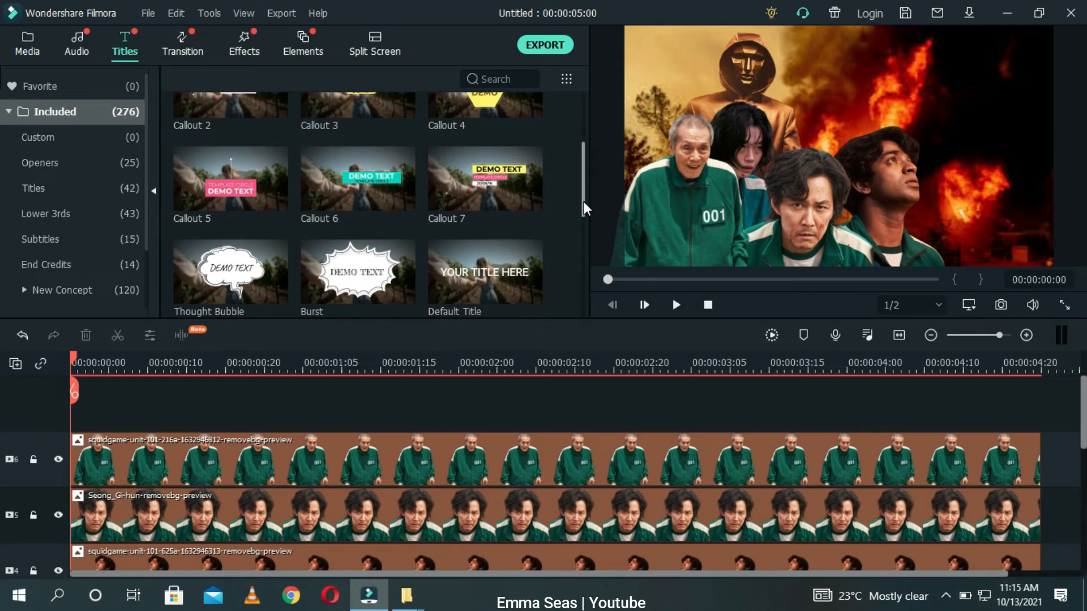
{"action": "left_click_drag", "start_coordinate": [583, 201], "coordinate": [585, 250]}
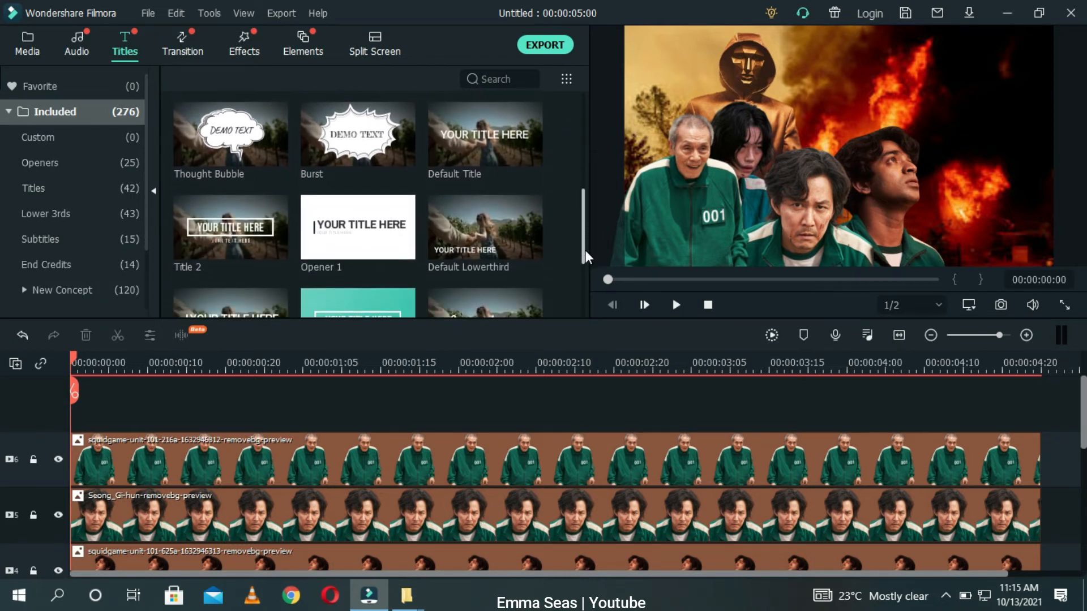
{"action": "left_click_drag", "start_coordinate": [463, 235], "coordinate": [69, 407]}
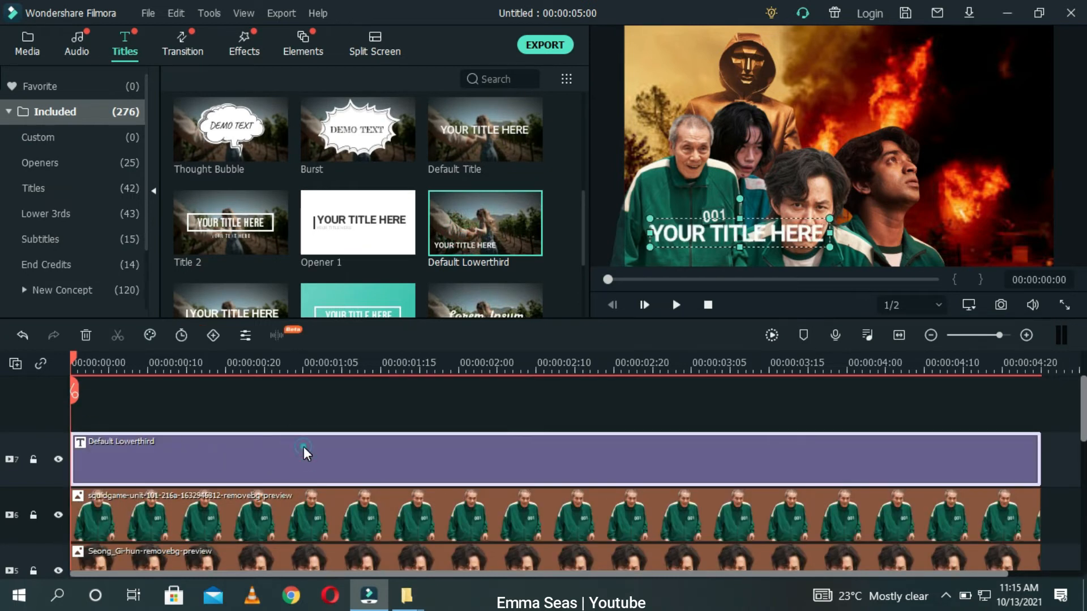
Step: Open the title in the advanced text editor and replace its text with SUID GAME
{"action": "double_click", "coordinate": [303, 446]}
{"action": "left_click", "coordinate": [422, 154]}
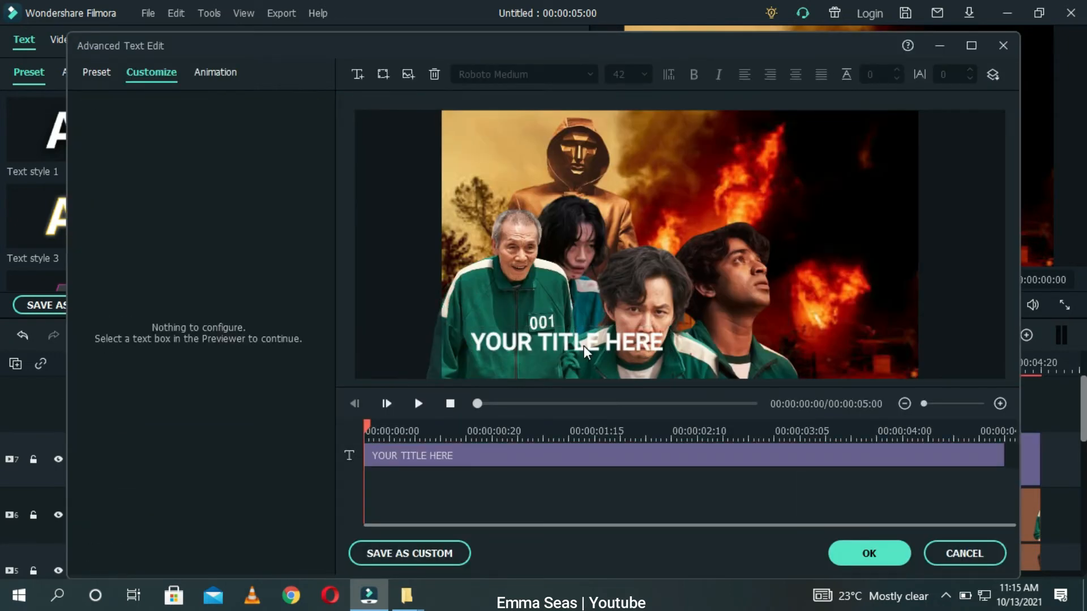
{"action": "left_click_drag", "start_coordinate": [586, 350], "coordinate": [822, 250]}
{"action": "double_click", "coordinate": [828, 243]}
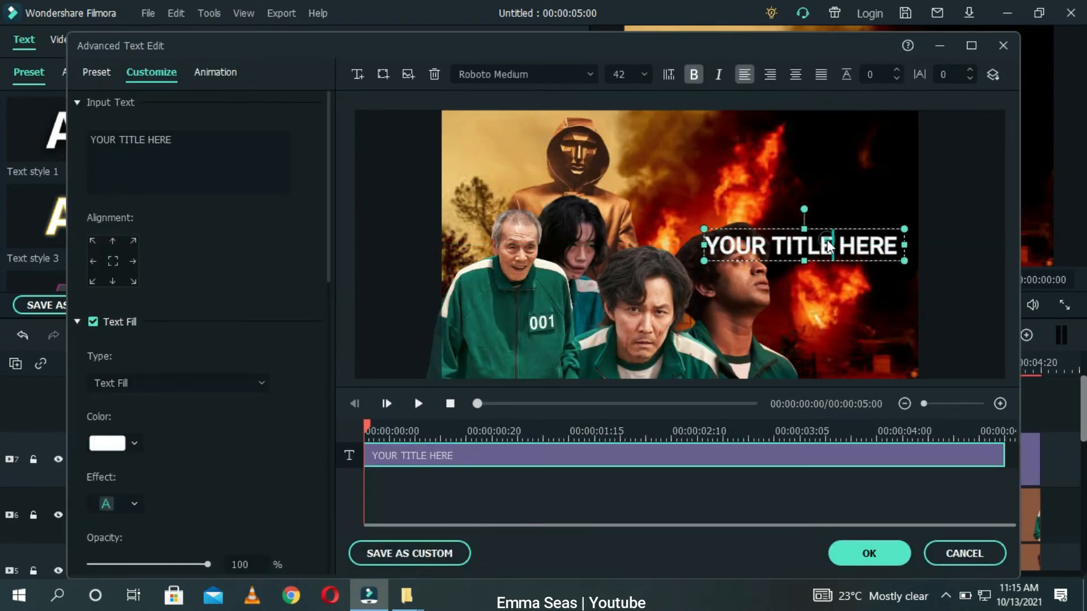
{"action": "key", "text": "BackSpace"}
{"action": "key", "text": "BackSpace"}
{"action": "key", "text": "BackSpace"}
{"action": "key", "text": "BackSpace"}
{"action": "key", "text": "BackSpace"}
{"action": "key", "text": "BackSpace"}
{"action": "key", "text": "BackSpace"}
{"action": "key", "text": "BackSpace"}
{"action": "key", "text": "BackSpace"}
{"action": "key", "text": "BackSpace"}
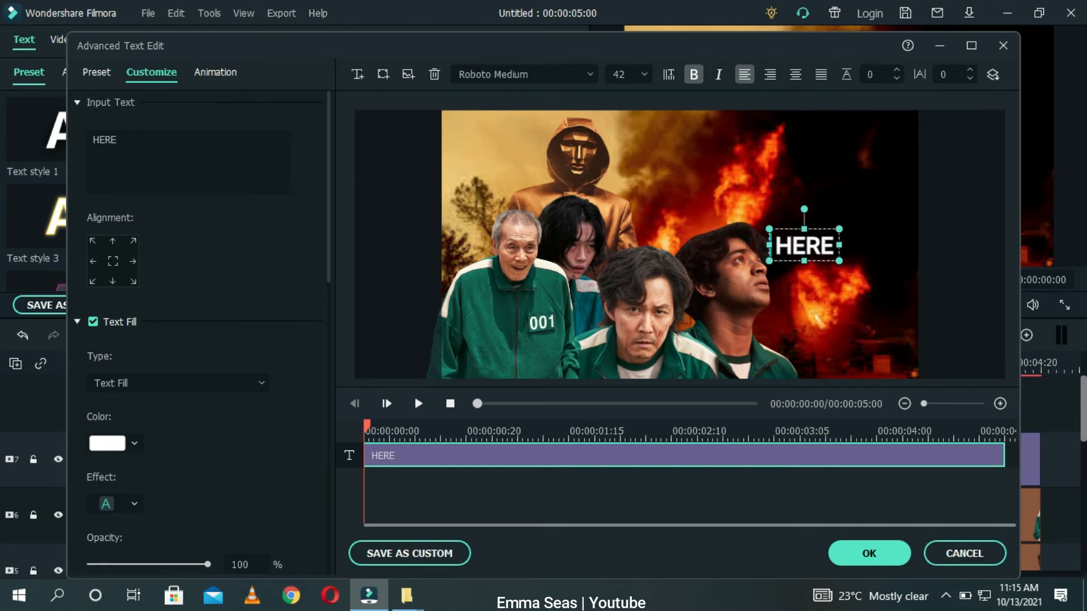
{"action": "key", "text": "Delete"}
{"action": "key", "text": "Delete"}
{"action": "key", "text": "Delete"}
{"action": "key", "text": "Delete"}
{"action": "type", "text": "SU"}
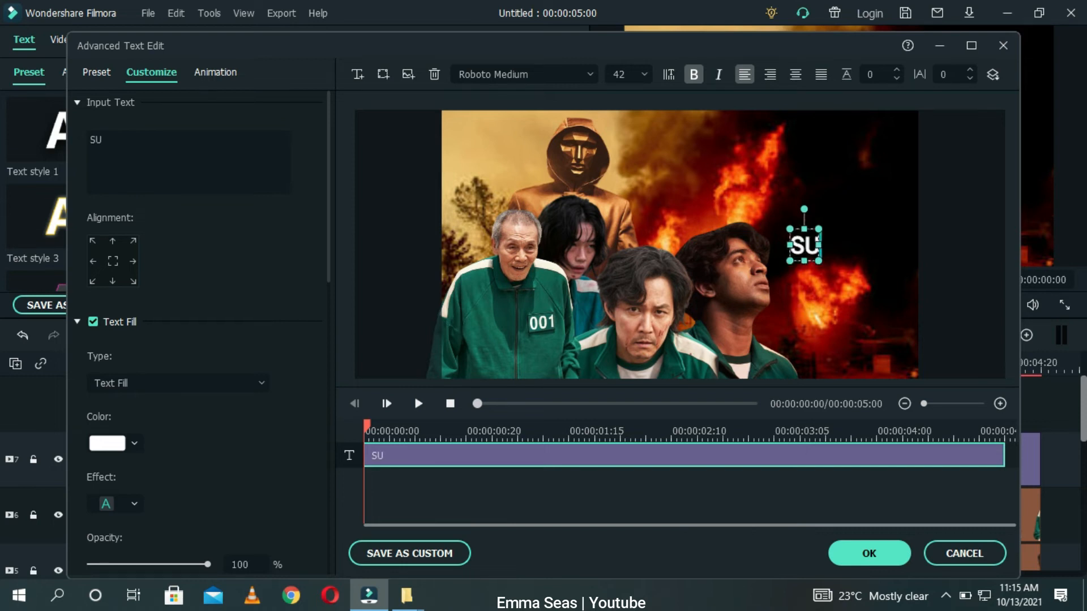
{"action": "type", "text": "ID"}
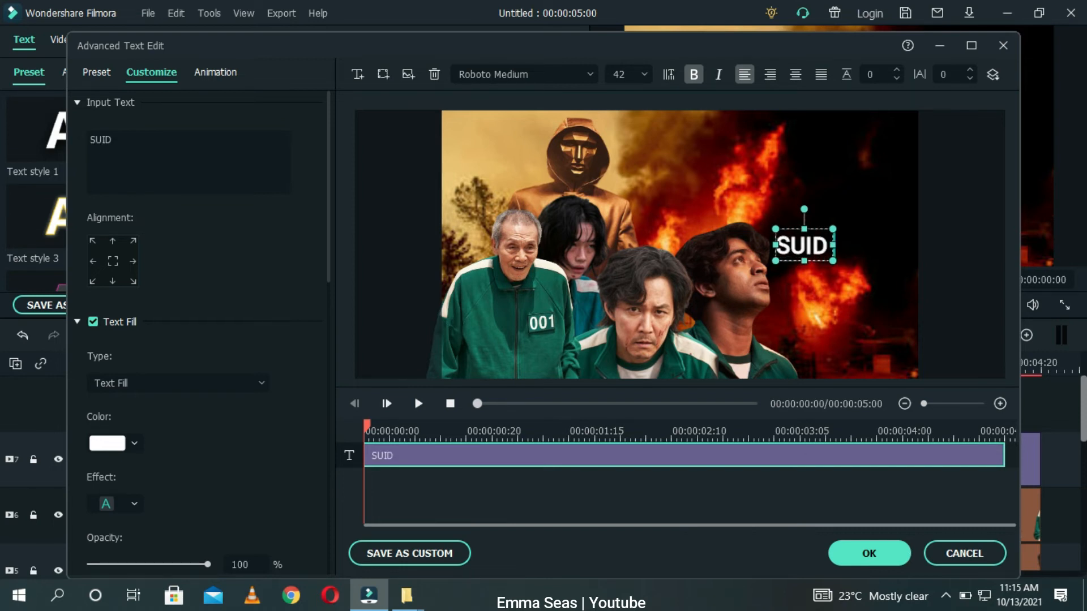
{"action": "type", "text": " GAME"}
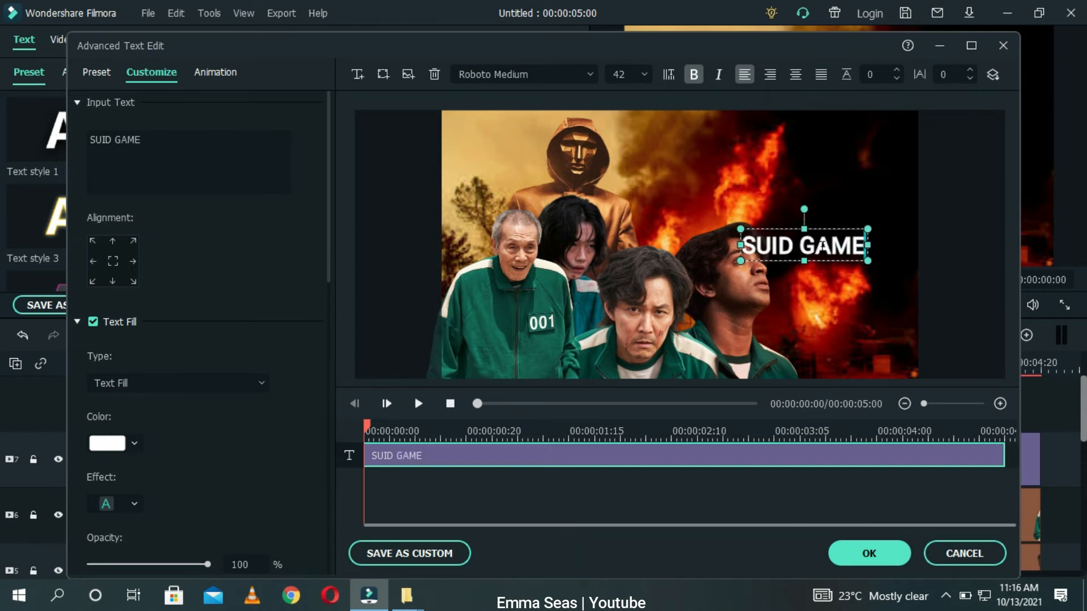
Step: Move the title text up and right over the fire in the preview
{"action": "left_click", "coordinate": [815, 299]}
{"action": "left_click", "coordinate": [804, 236]}
{"action": "left_click_drag", "start_coordinate": [804, 235], "coordinate": [864, 226]}
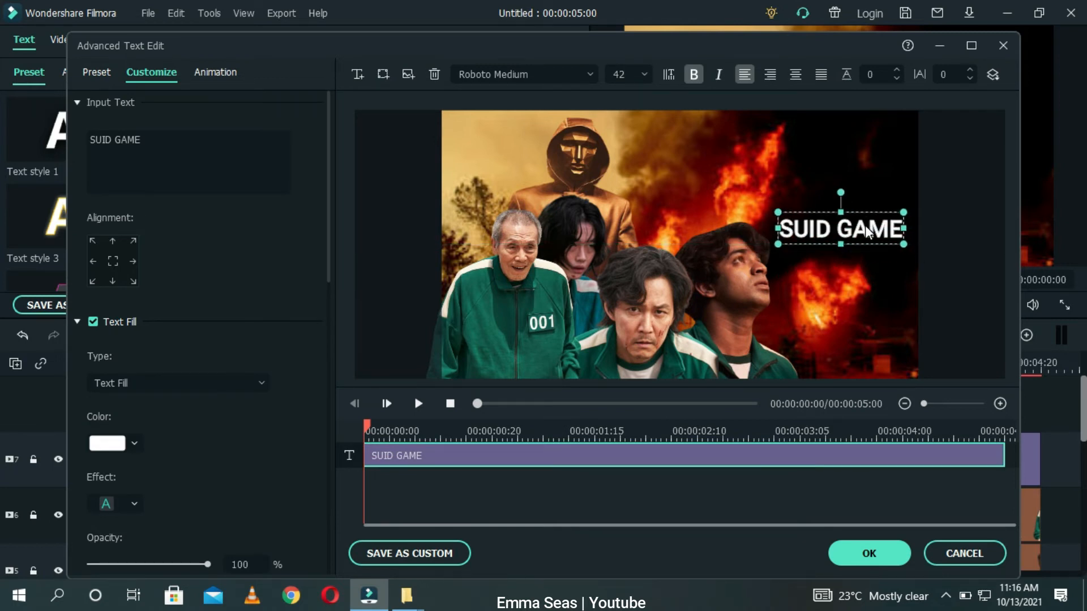
Step: Shorten the title text to SUID
{"action": "double_click", "coordinate": [838, 231]}
{"action": "key", "text": "Delete"}
{"action": "key", "text": "Delete"}
{"action": "key", "text": "Delete"}
{"action": "key", "text": "Delete"}
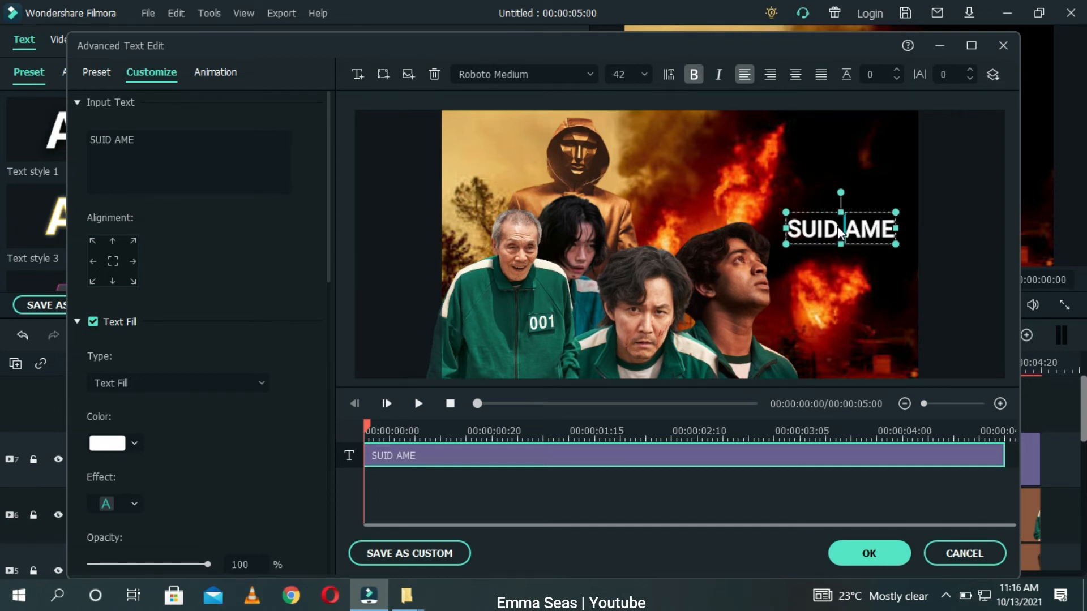
Step: Set the title's font size to 68
{"action": "left_click", "coordinate": [644, 75]}
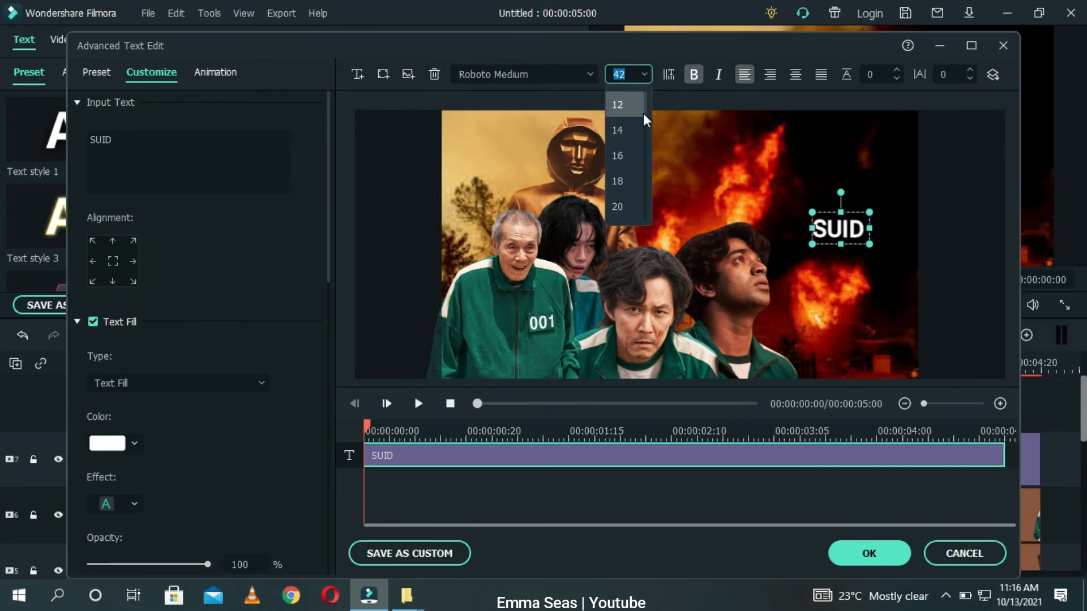
{"action": "scroll", "coordinate": [647, 120], "scroll_direction": "down", "scroll_amount": 3}
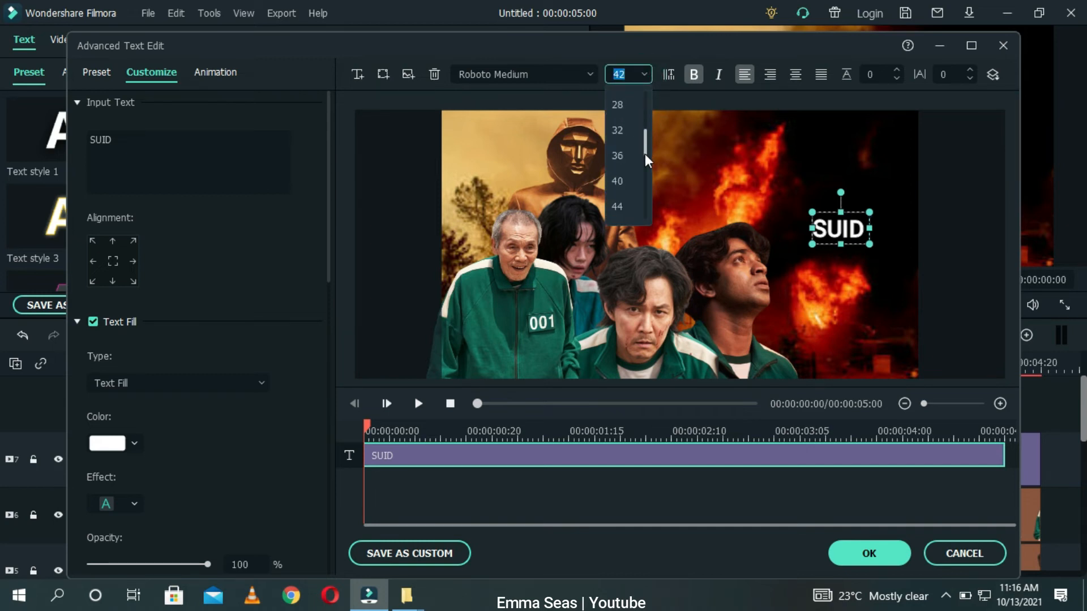
{"action": "left_click", "coordinate": [626, 159]}
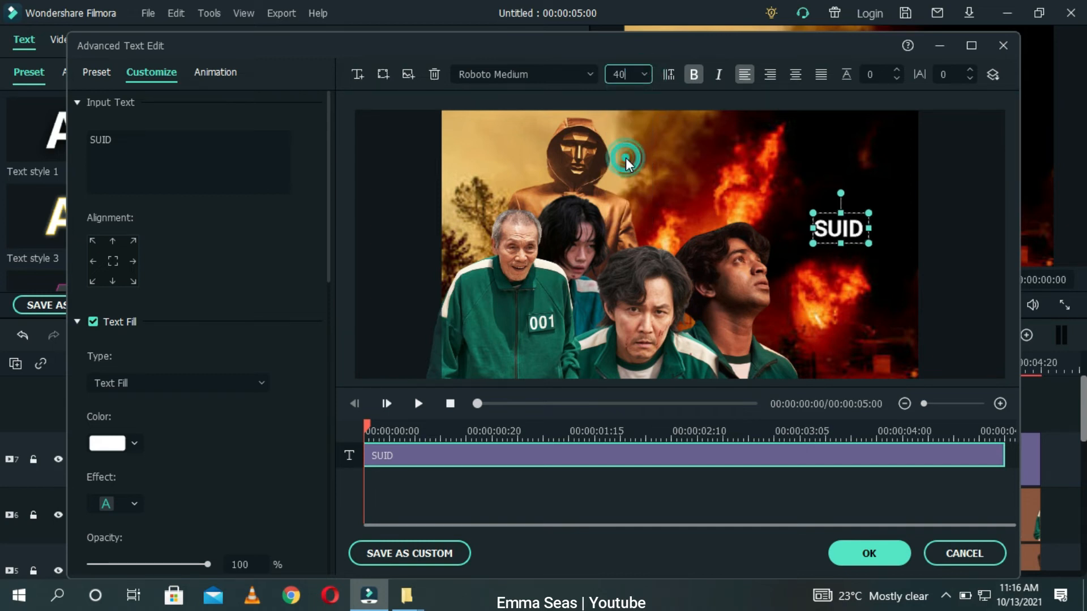
{"action": "left_click", "coordinate": [644, 74]}
{"action": "left_click", "coordinate": [638, 213]}
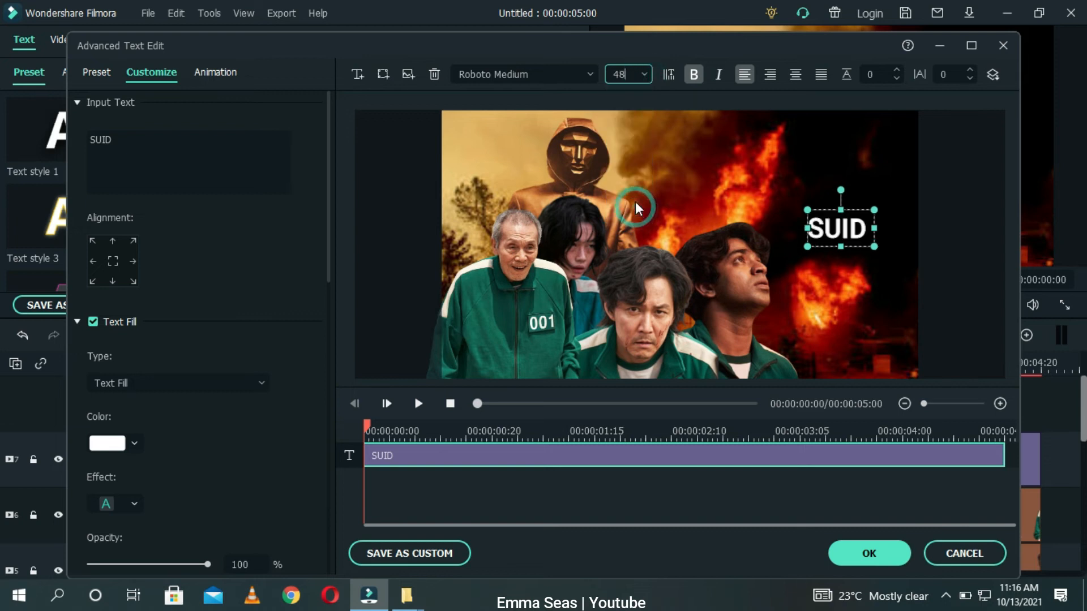
{"action": "left_click", "coordinate": [643, 78]}
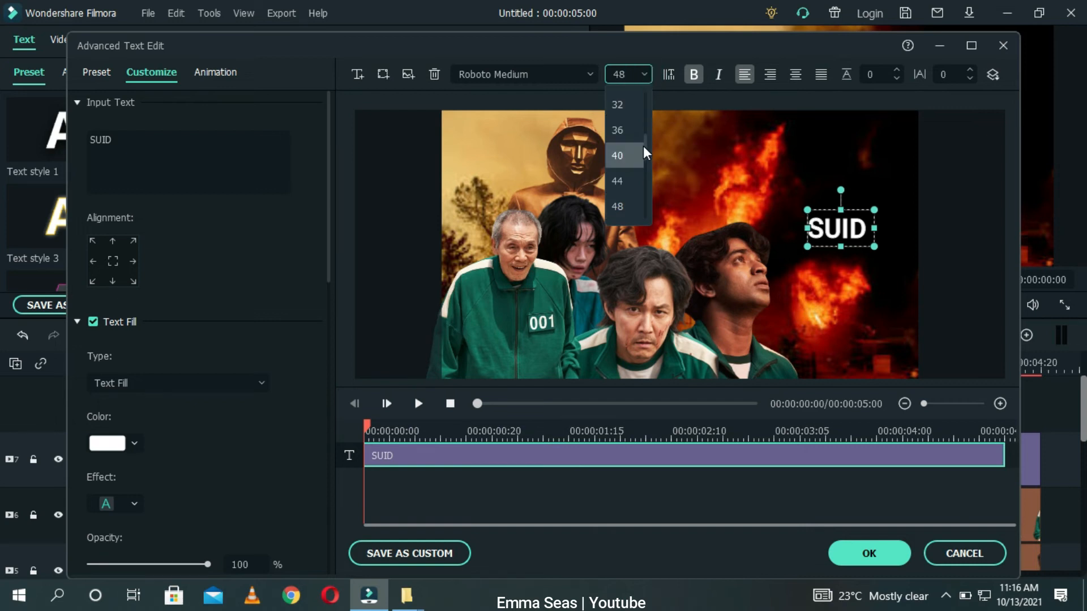
{"action": "scroll", "coordinate": [645, 152], "scroll_direction": "down", "scroll_amount": 3}
{"action": "left_click", "coordinate": [623, 178]}
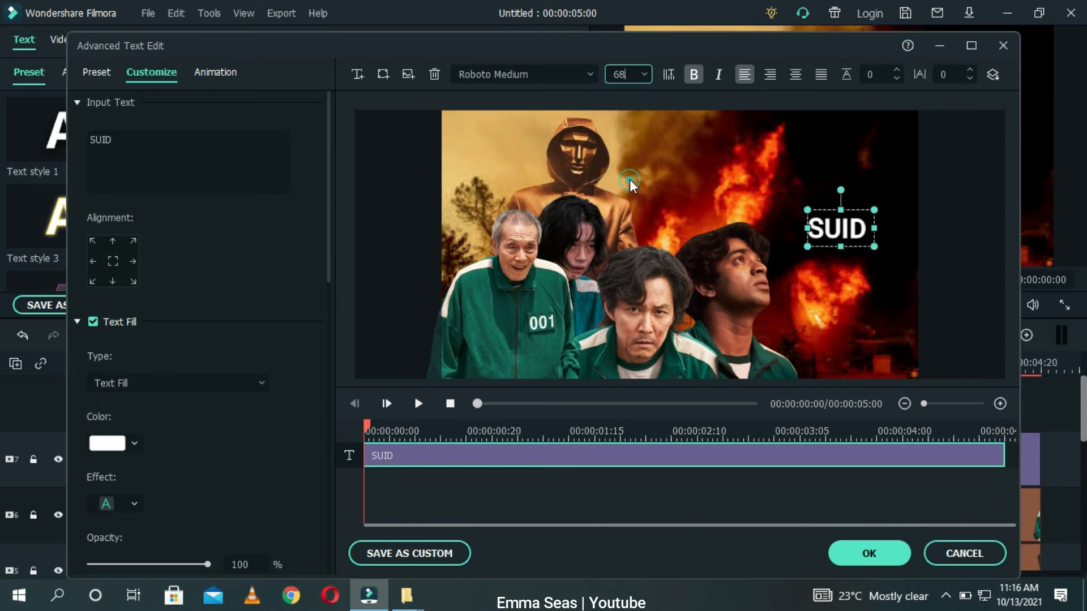
Step: Move the SUID title text slightly down in the preview
{"action": "left_click_drag", "start_coordinate": [854, 224], "coordinate": [855, 257]}
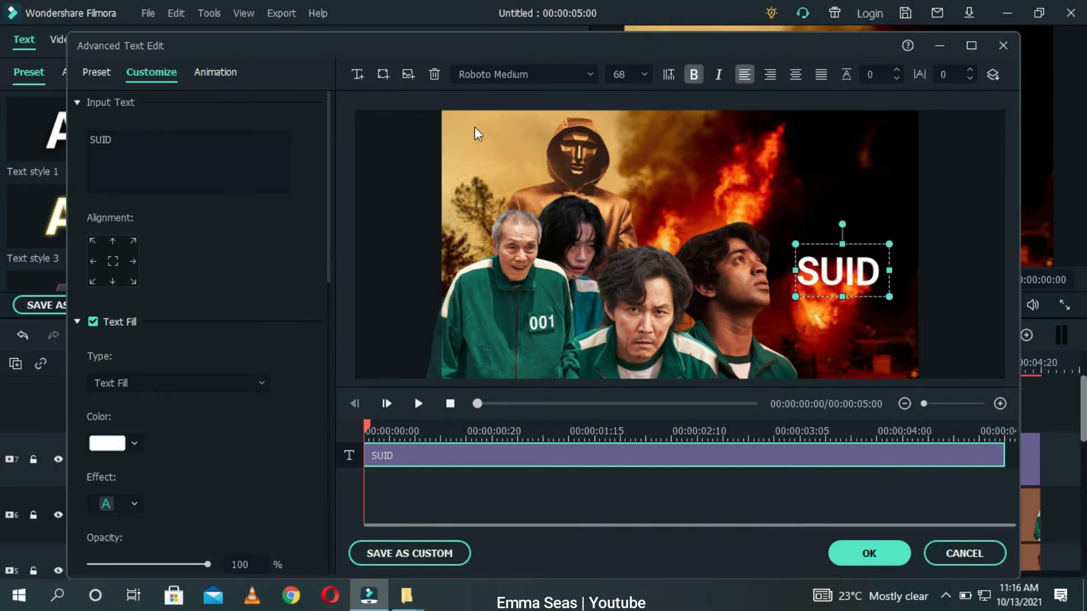
Step: Add a new text box and replace its placeholder text with GAME
{"action": "left_click", "coordinate": [357, 74]}
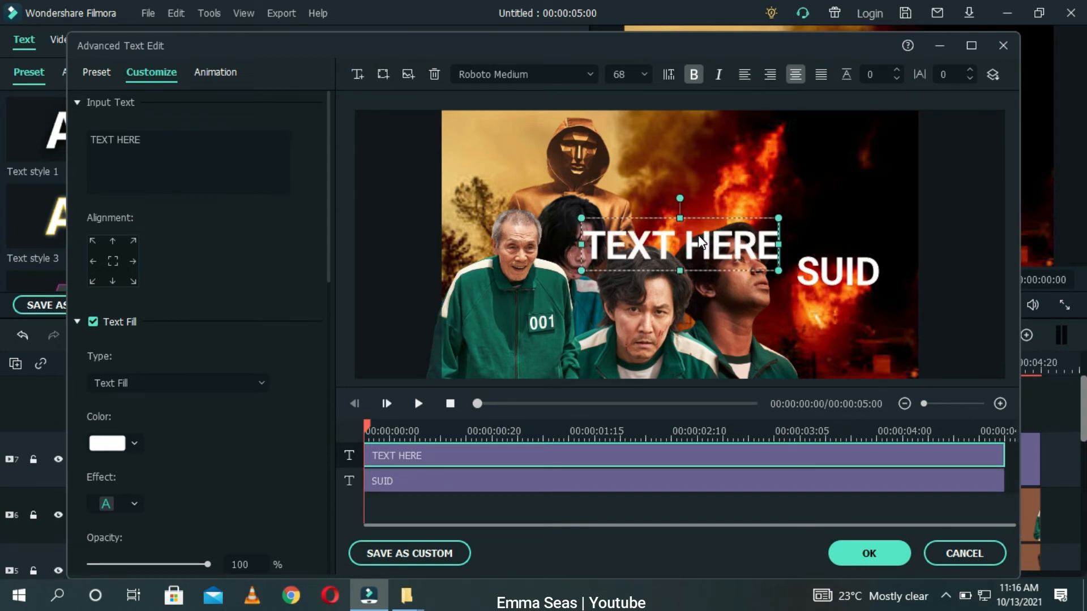
{"action": "key", "text": "BackSpace"}
{"action": "key", "text": "BackSpace"}
{"action": "key", "text": "BackSpace"}
{"action": "key", "text": "BackSpace"}
{"action": "key", "text": "BackSpace"}
{"action": "key", "text": "BackSpace"}
{"action": "key", "text": "BackSpace"}
{"action": "key", "text": "BackSpace"}
{"action": "key", "text": "BackSpace"}
{"action": "type", "text": "GAME"}
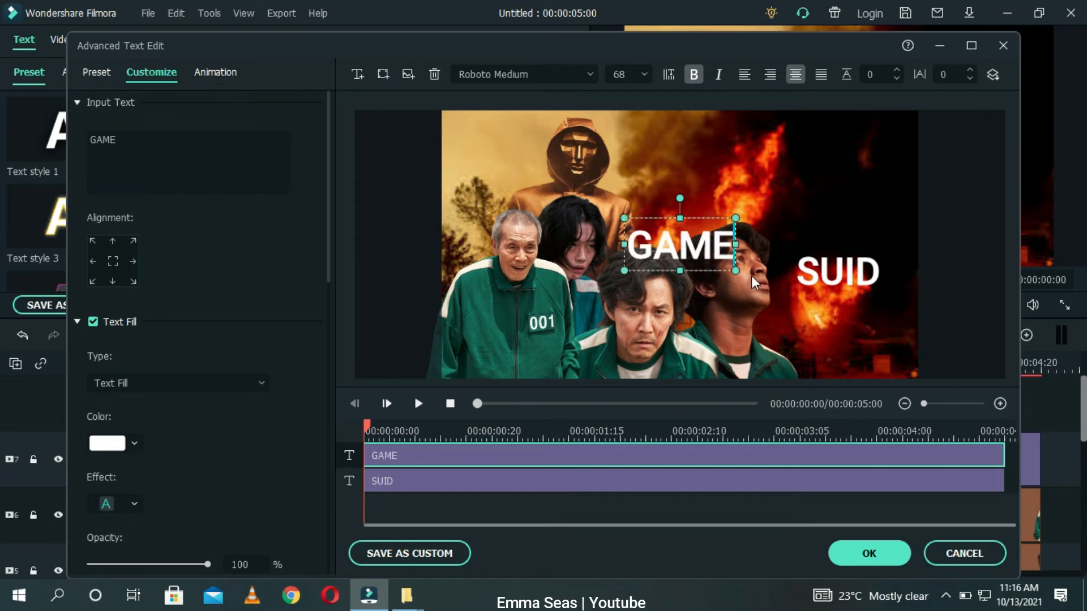
Step: Move the GAME text under SUID and nudge it into line beneath the title
{"action": "left_click_drag", "start_coordinate": [735, 271], "coordinate": [711, 261]}
{"action": "left_click_drag", "start_coordinate": [669, 230], "coordinate": [864, 303]}
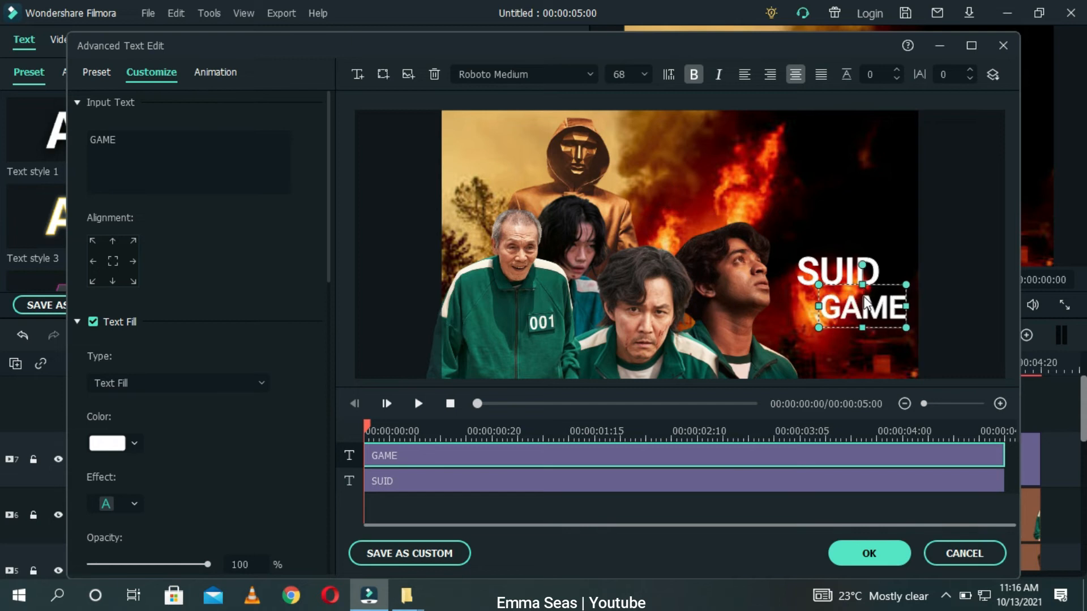
{"action": "left_click", "coordinate": [835, 371]}
{"action": "left_click_drag", "start_coordinate": [843, 313], "coordinate": [843, 303]}
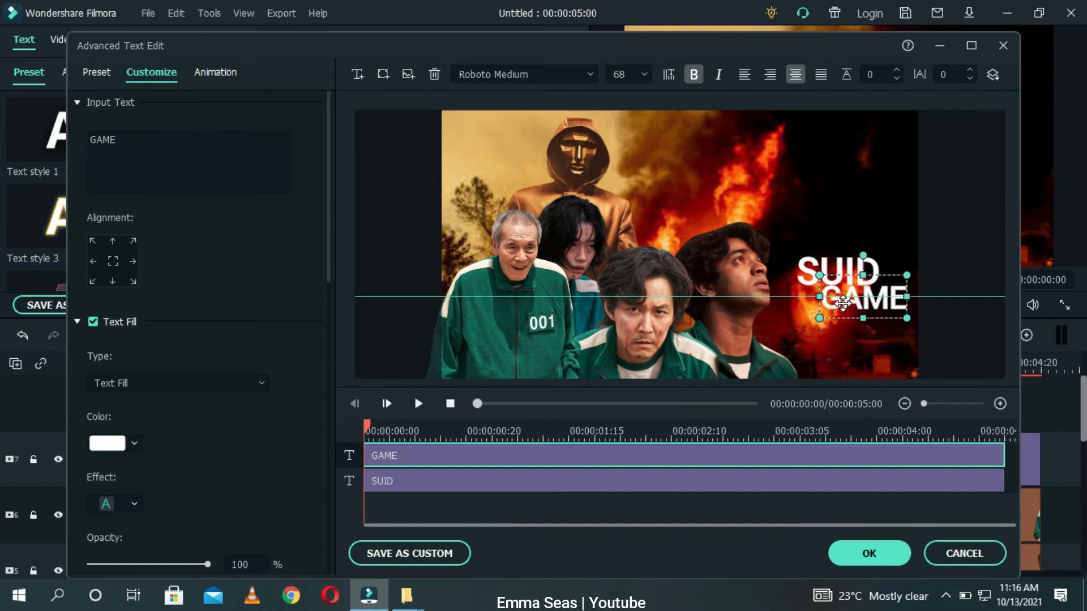
{"action": "left_click", "coordinate": [846, 345]}
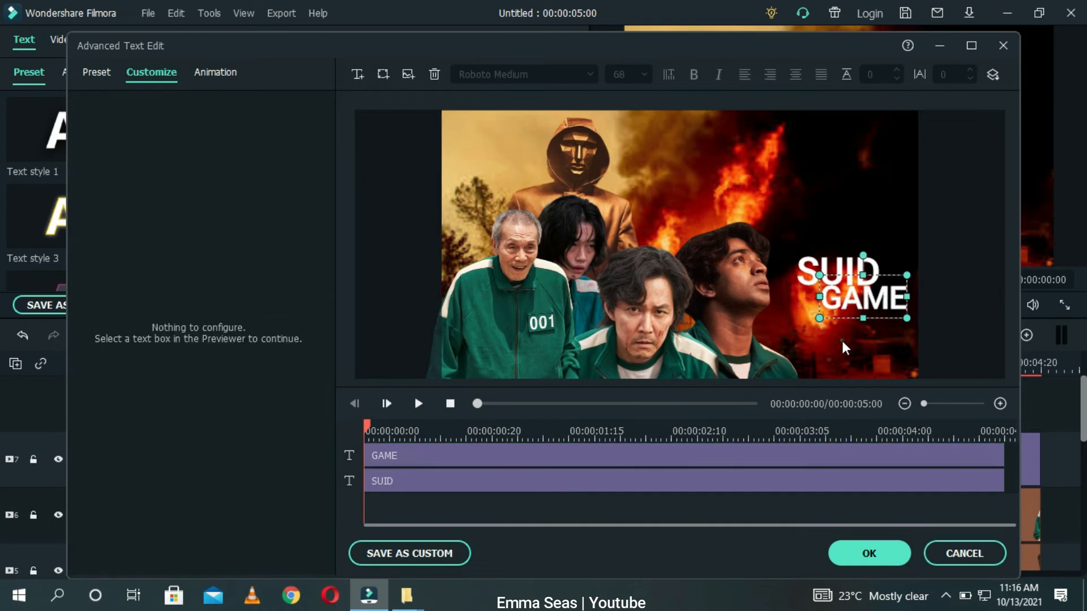
Step: Set the SUID text colour to red, #ff0004
{"action": "left_click", "coordinate": [836, 281]}
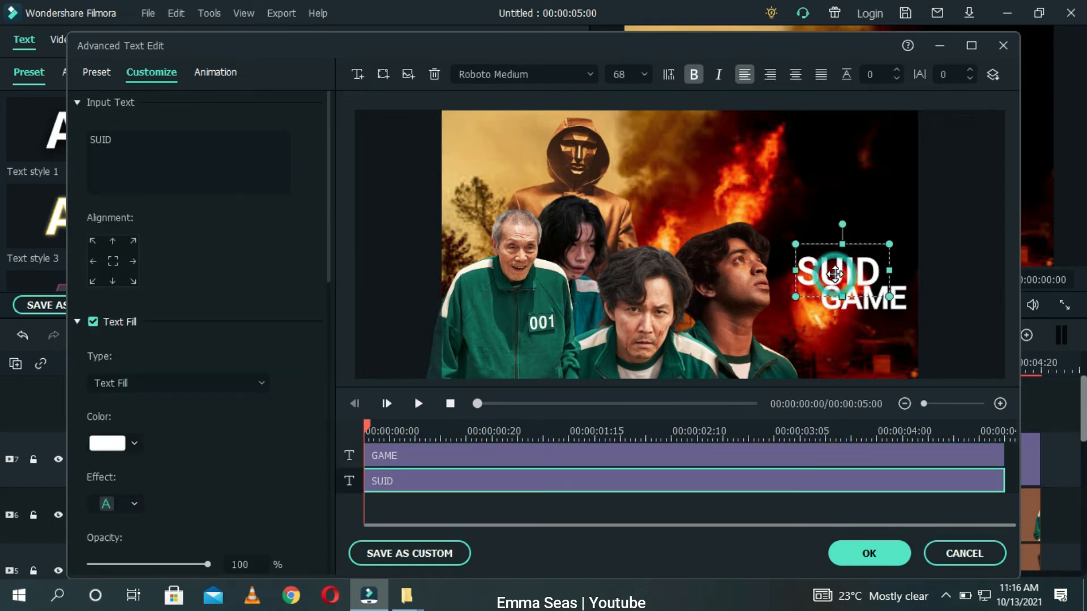
{"action": "left_click", "coordinate": [132, 445]}
{"action": "left_click", "coordinate": [132, 558]}
{"action": "left_click_drag", "start_coordinate": [315, 314], "coordinate": [199, 264]}
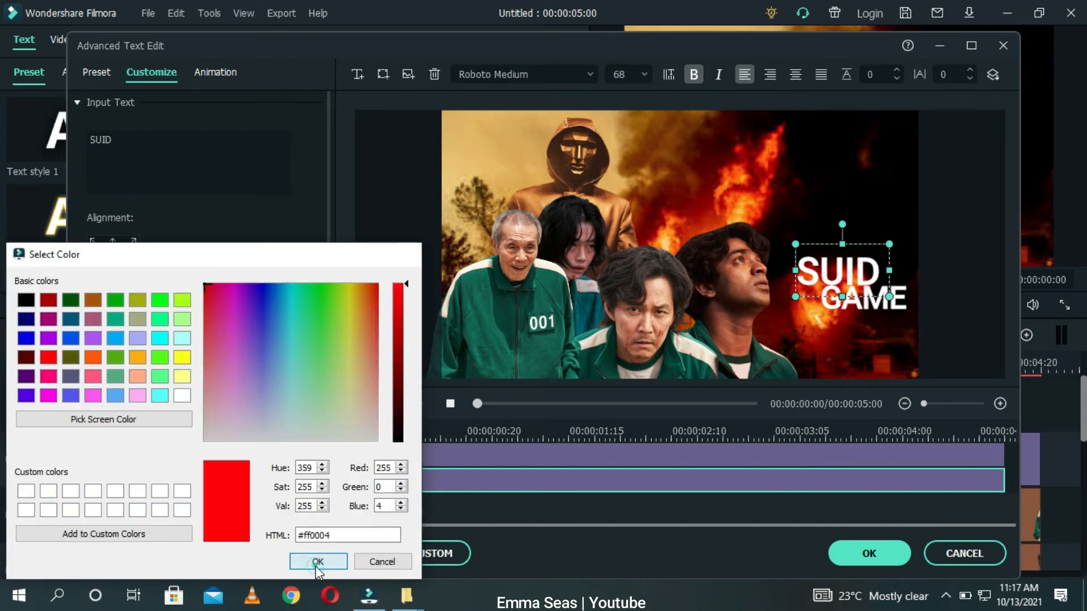
{"action": "left_click", "coordinate": [318, 562]}
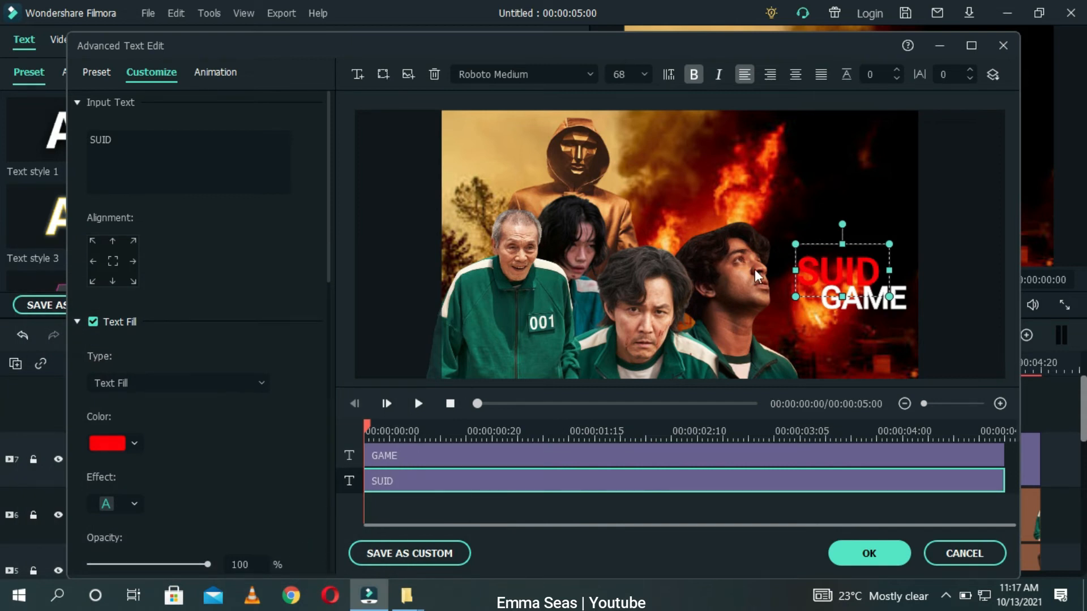
Step: Change the SUID text colour to purple, #bf00ff
{"action": "left_click", "coordinate": [132, 443]}
{"action": "left_click", "coordinate": [121, 555]}
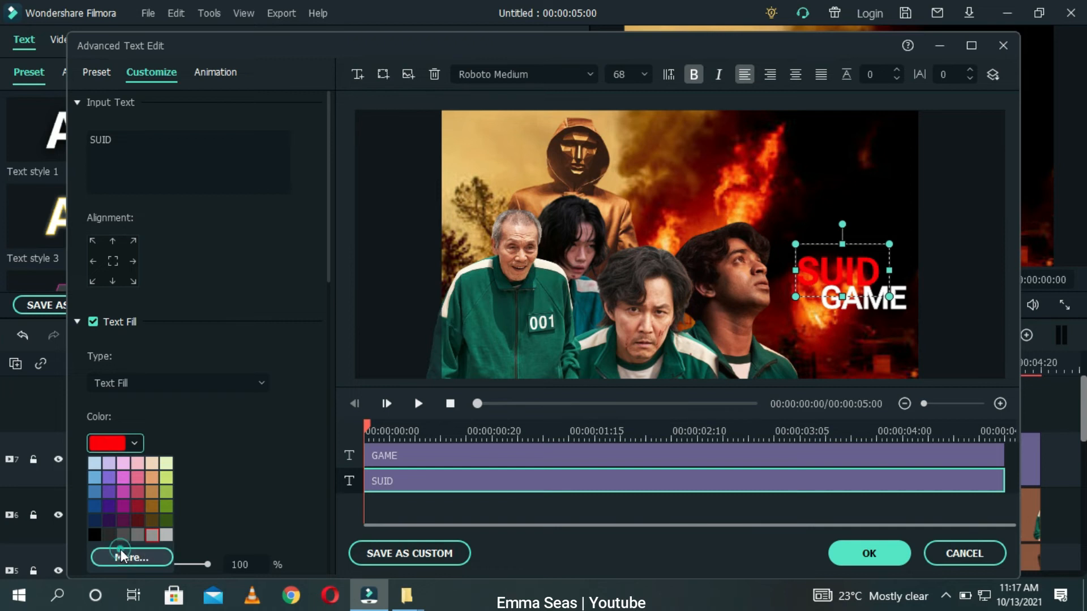
{"action": "left_click", "coordinate": [180, 396]}
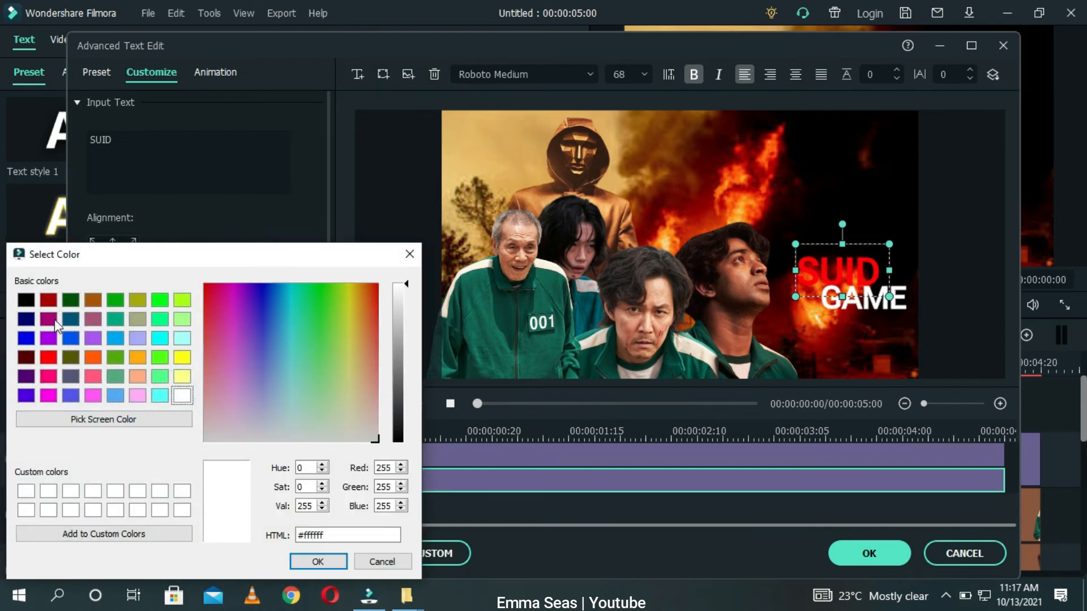
{"action": "left_click_drag", "start_coordinate": [289, 365], "coordinate": [240, 279]}
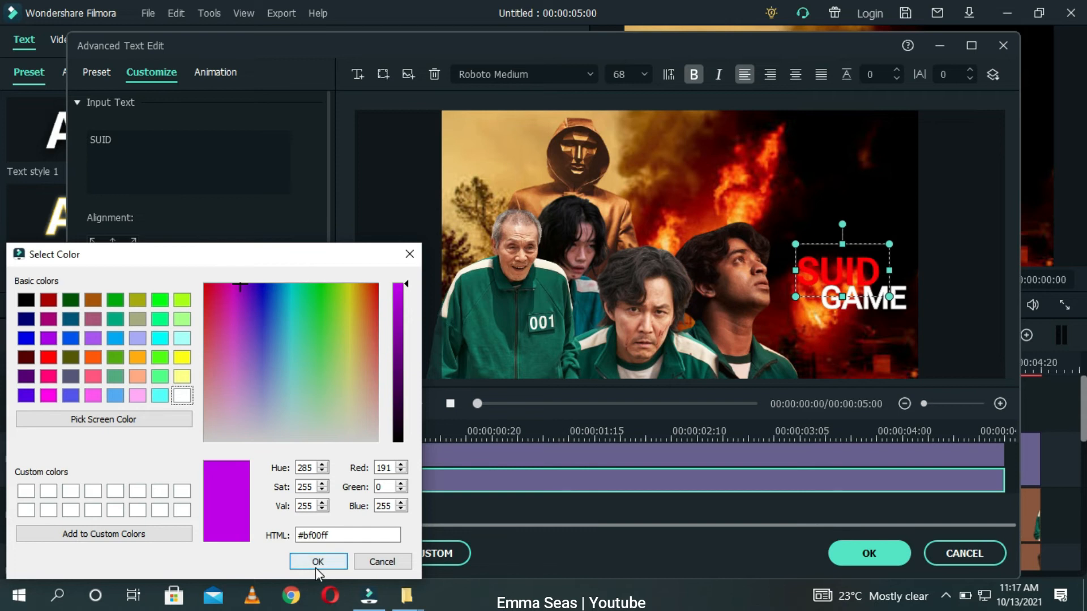
{"action": "left_click", "coordinate": [318, 562]}
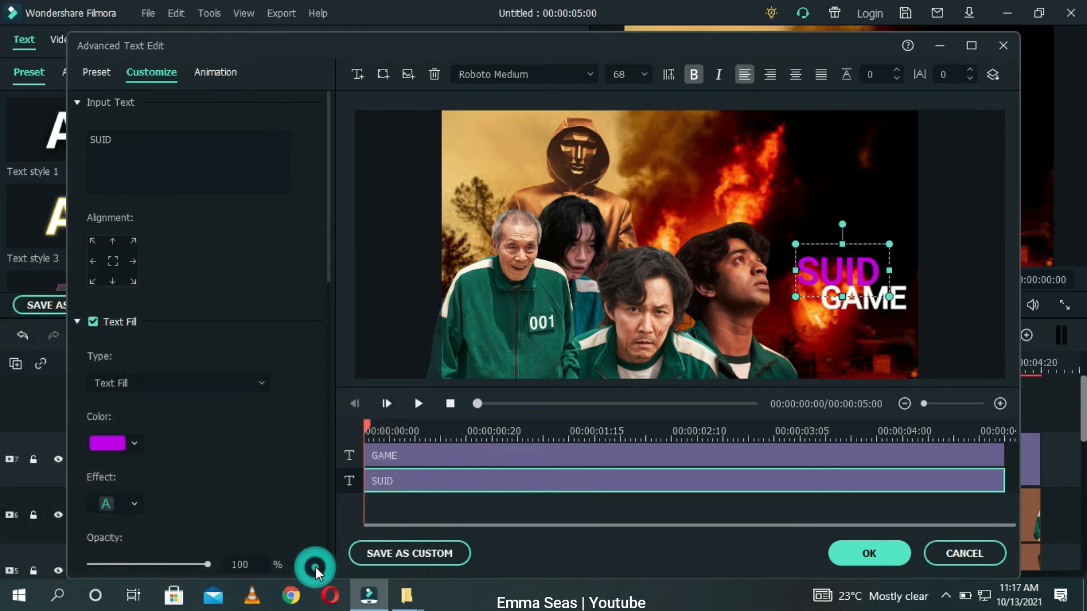
Step: Set the SUID text colour back to white, #ffffff
{"action": "left_click", "coordinate": [125, 442]}
{"action": "left_click", "coordinate": [147, 560]}
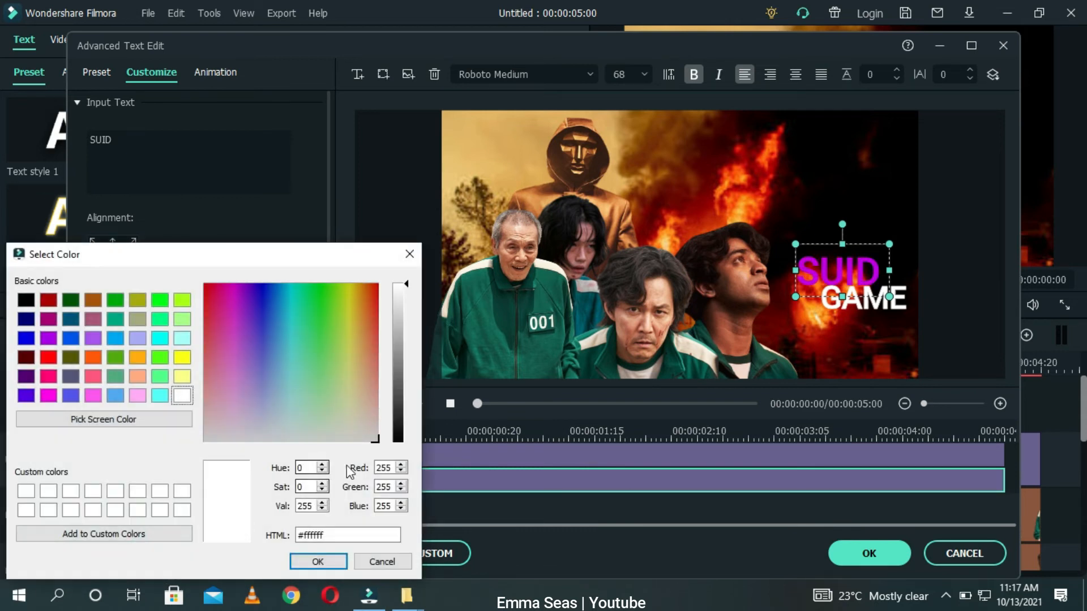
{"action": "left_click", "coordinate": [299, 562]}
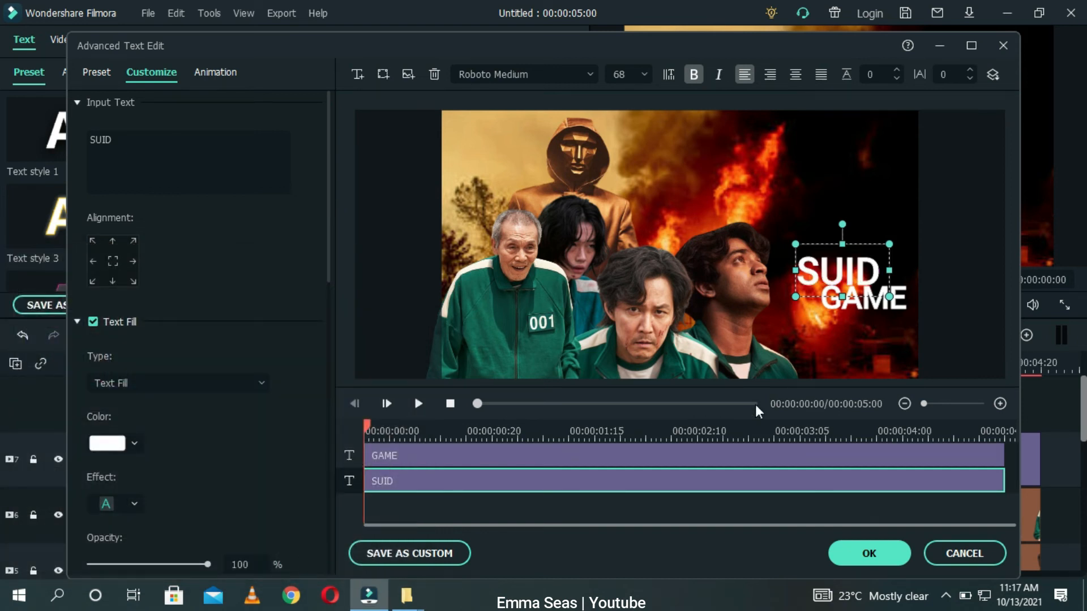
Step: Add a third text box reading Season 2 and place it beneath GAME
{"action": "left_click", "coordinate": [838, 376]}
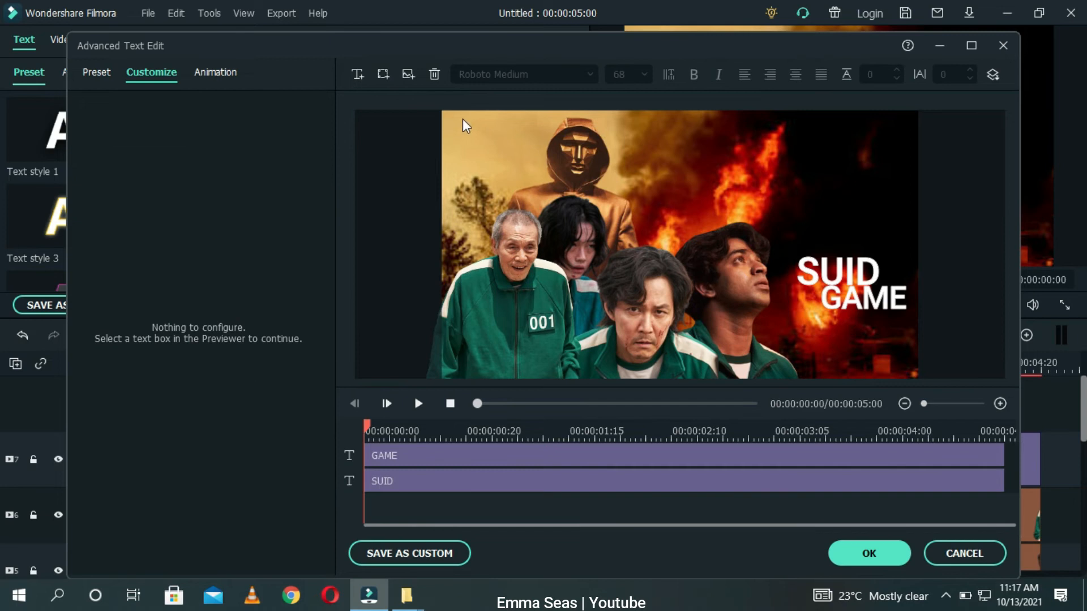
{"action": "left_click", "coordinate": [357, 74]}
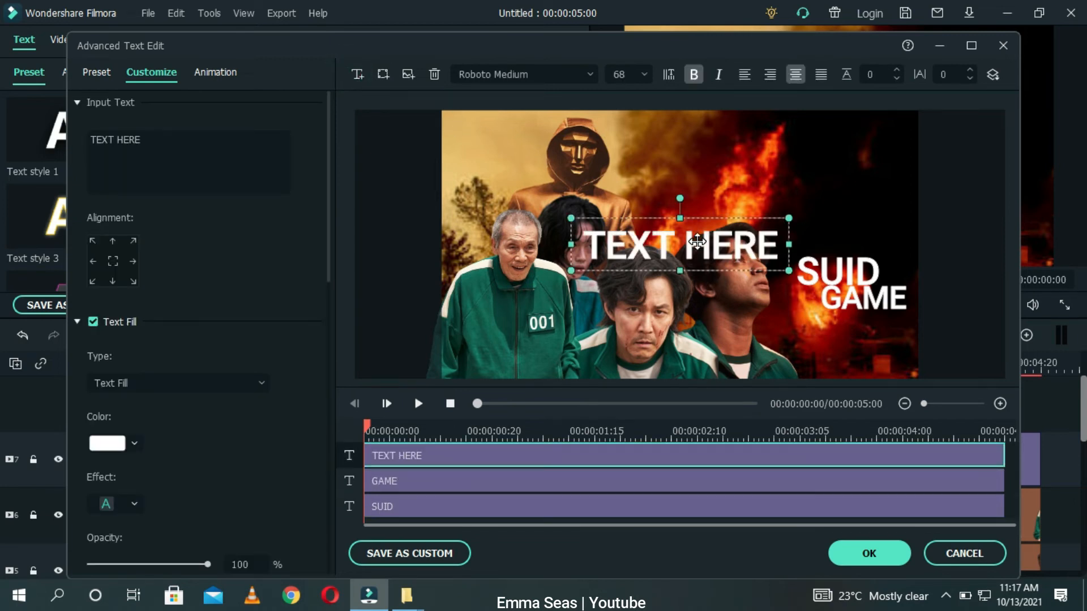
{"action": "double_click", "coordinate": [697, 242]}
{"action": "key", "text": "BackSpace"}
{"action": "key", "text": "BackSpace"}
{"action": "key", "text": "BackSpace"}
{"action": "key", "text": "BackSpace"}
{"action": "key", "text": "BackSpace"}
{"action": "key", "text": "BackSpace"}
{"action": "key", "text": "BackSpace"}
{"action": "key", "text": "BackSpace"}
{"action": "key", "text": "BackSpace"}
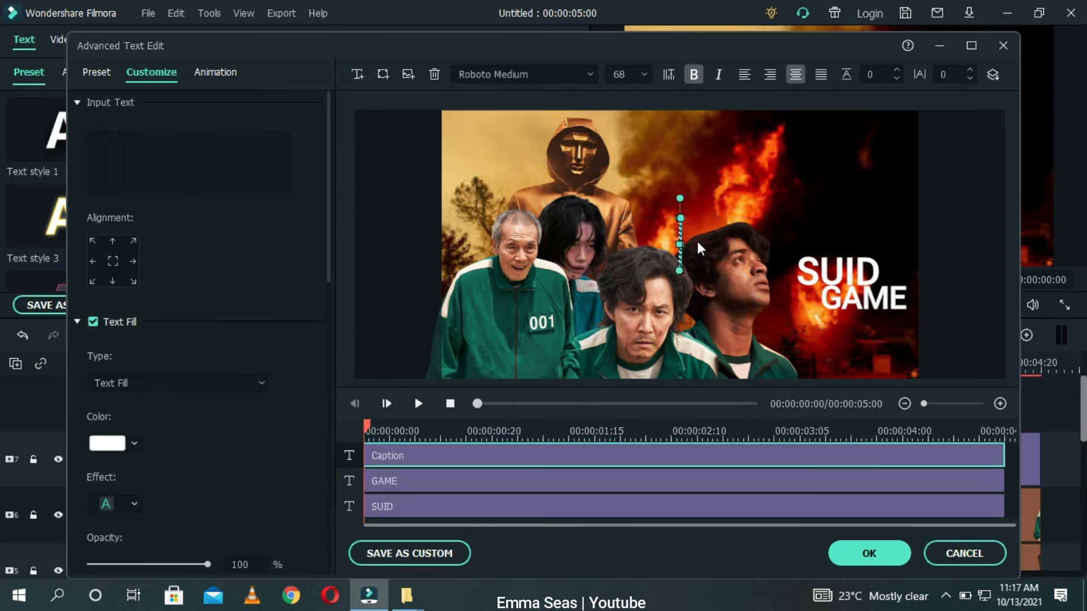
{"action": "type", "text": "Sesas"}
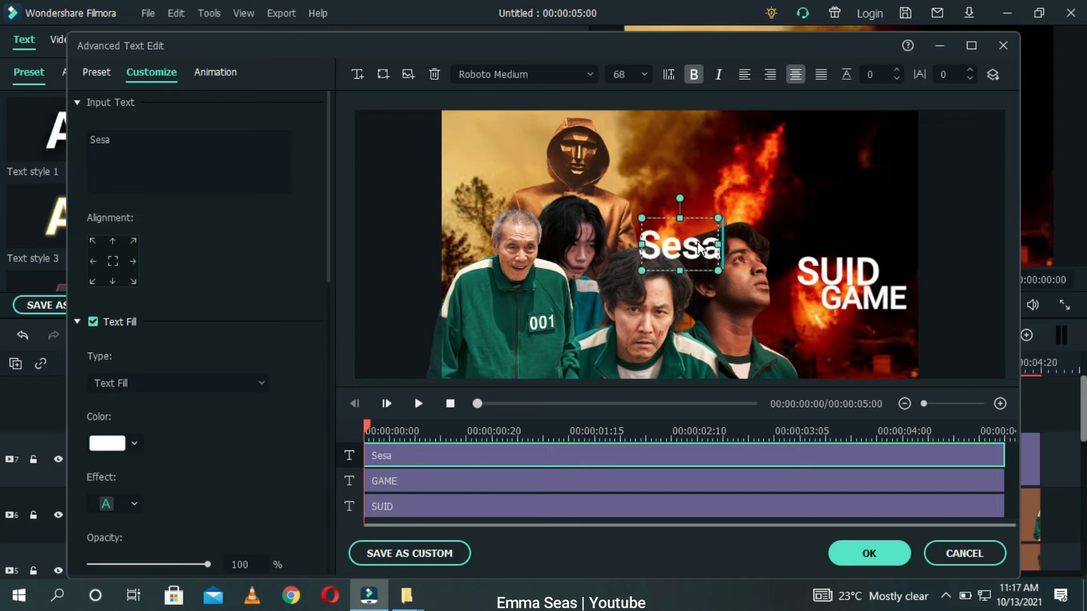
{"action": "key", "text": "BackSpace"}
{"action": "key", "text": "BackSpace"}
{"action": "key", "text": "BackSpace"}
{"action": "type", "text": "ason"}
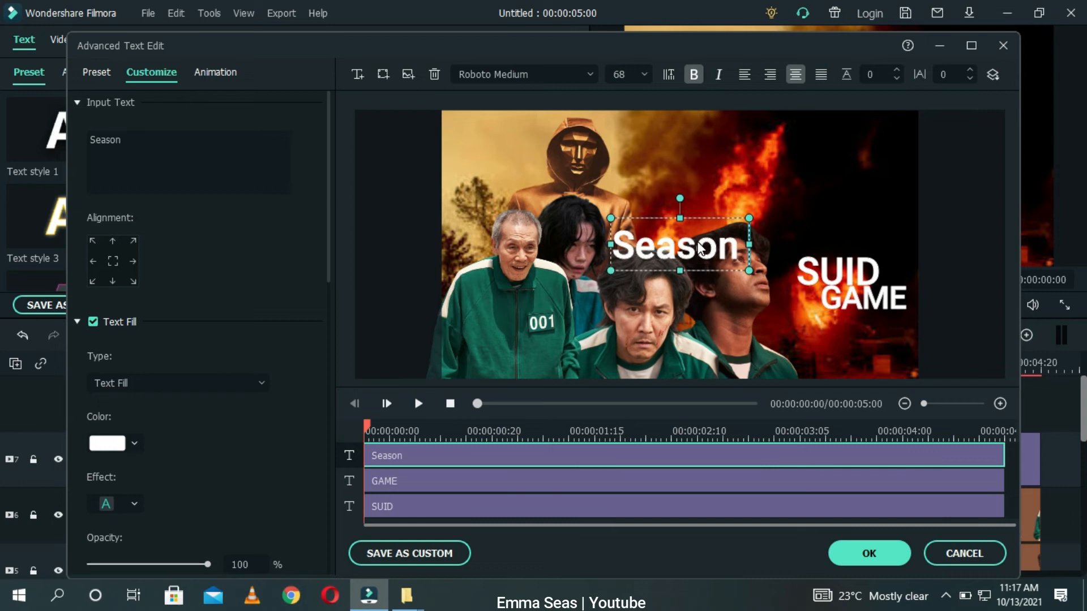
{"action": "type", "text": " 2"}
{"action": "left_click_drag", "start_coordinate": [759, 269], "coordinate": [861, 320]}
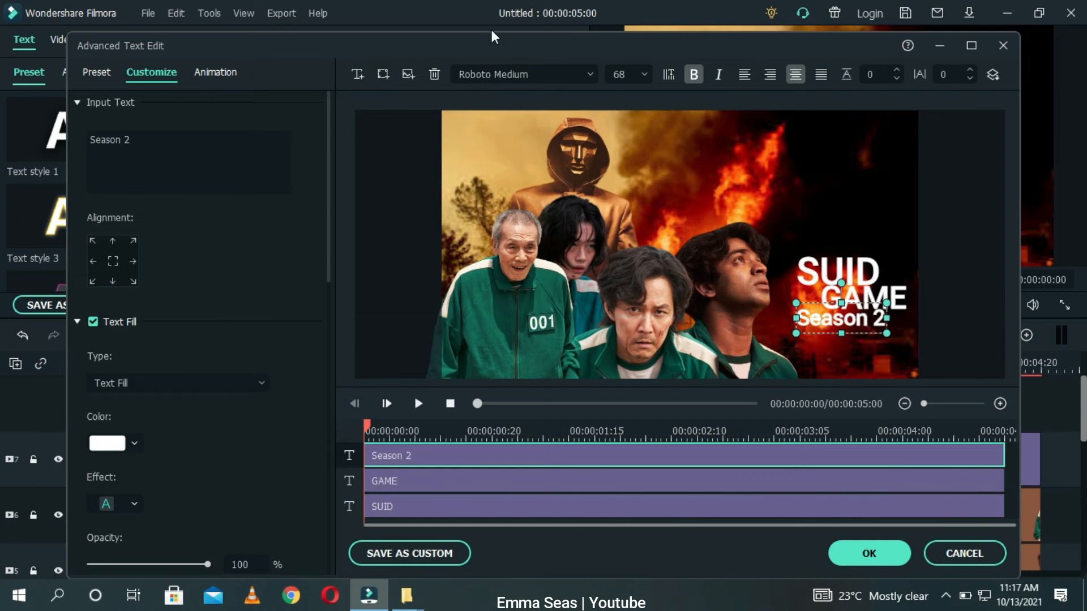
Step: Set the Season 2 text's font to Tempus Sans ITC and nudge it slightly down
{"action": "left_click", "coordinate": [589, 70]}
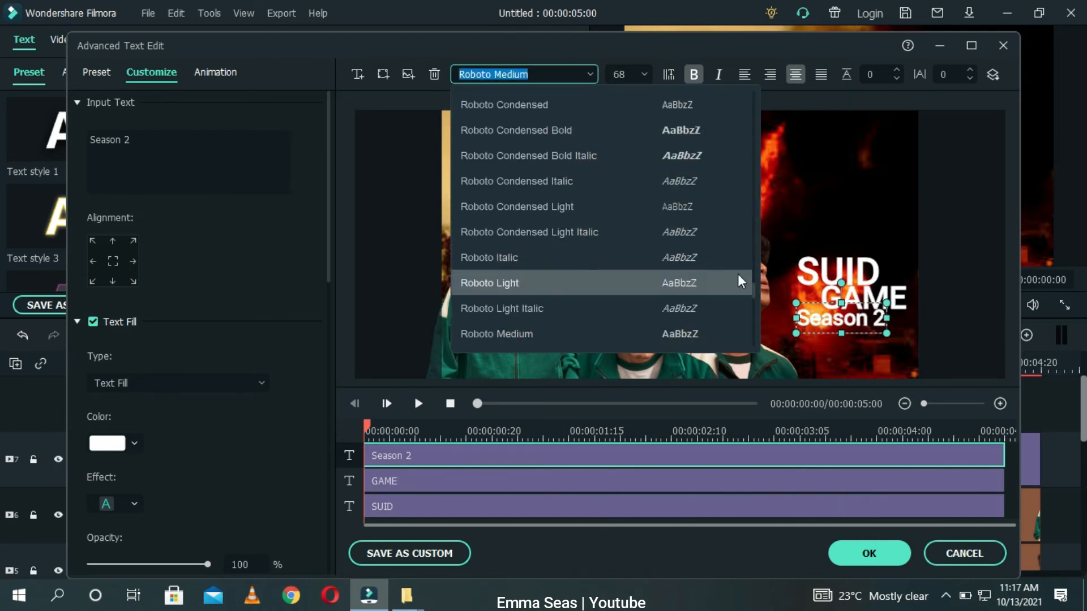
{"action": "scroll", "coordinate": [753, 291], "scroll_direction": "down", "scroll_amount": 7}
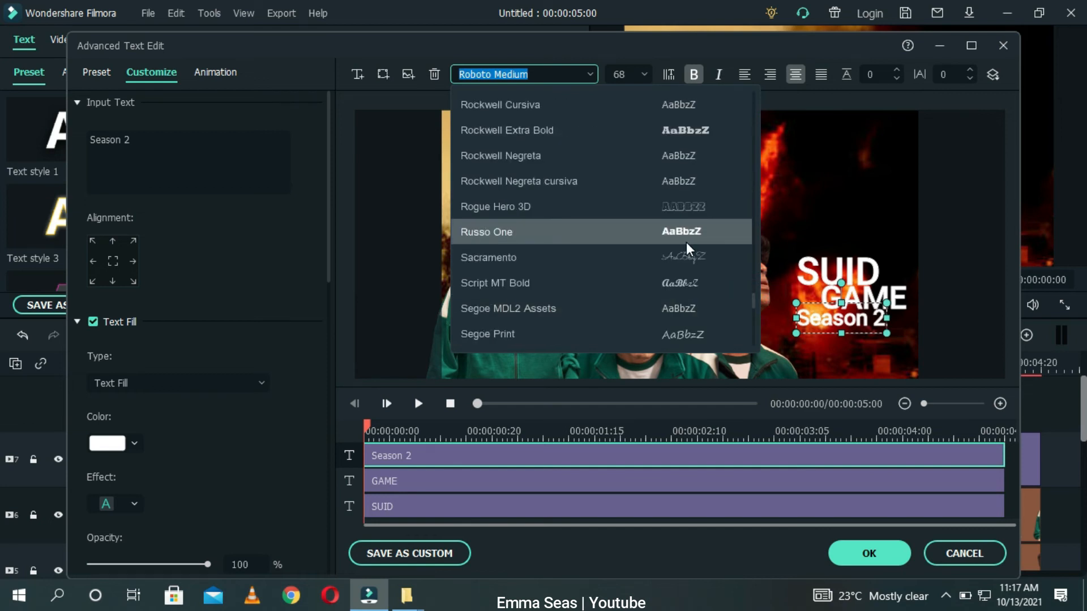
{"action": "left_click", "coordinate": [692, 308]}
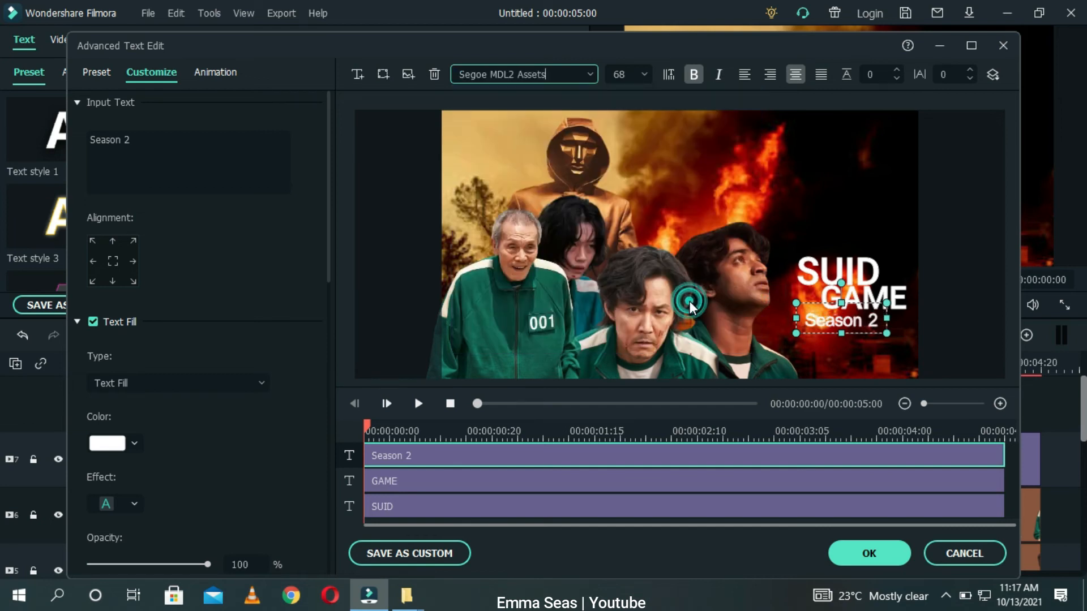
{"action": "left_click", "coordinate": [589, 78]}
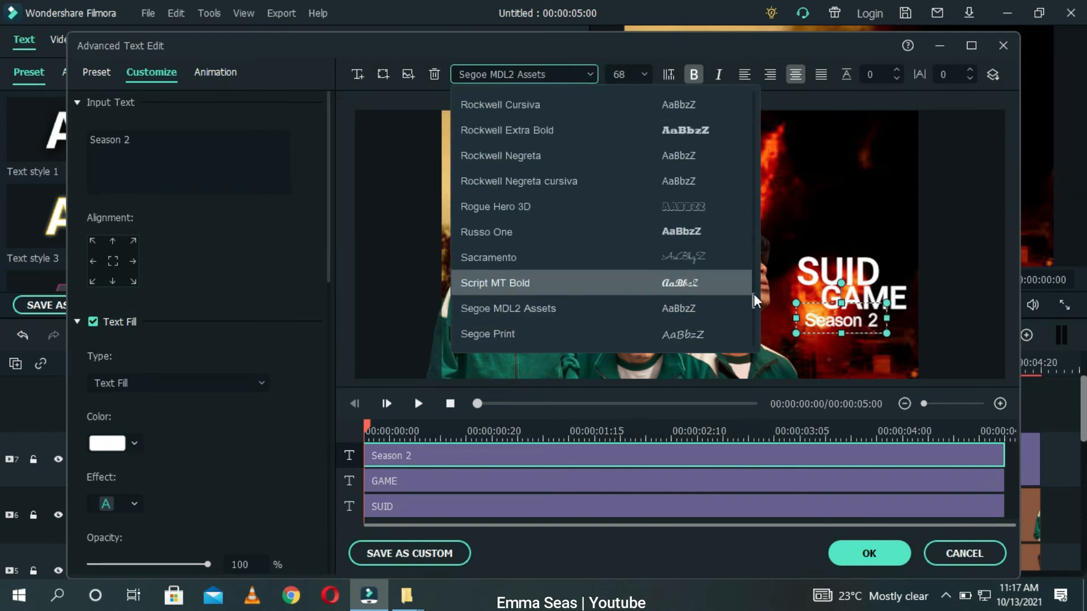
{"action": "scroll", "coordinate": [738, 294], "scroll_direction": "down", "scroll_amount": 8}
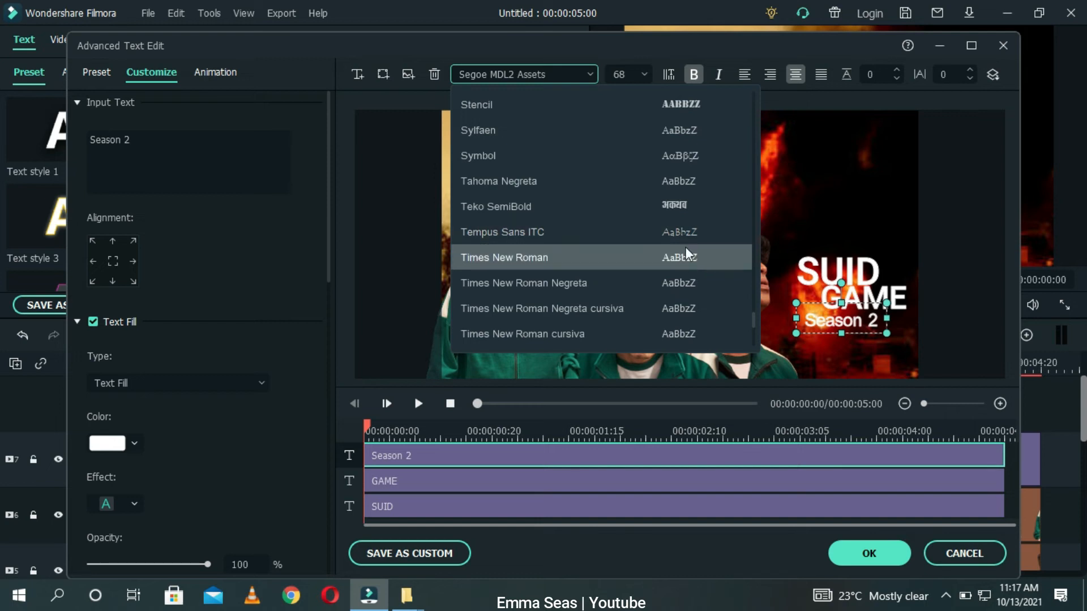
{"action": "left_click", "coordinate": [684, 233]}
{"action": "left_click_drag", "start_coordinate": [858, 327], "coordinate": [857, 331]}
Step: Scrub the editor's timeline and apply the advanced text edits
{"action": "left_click", "coordinate": [755, 425]}
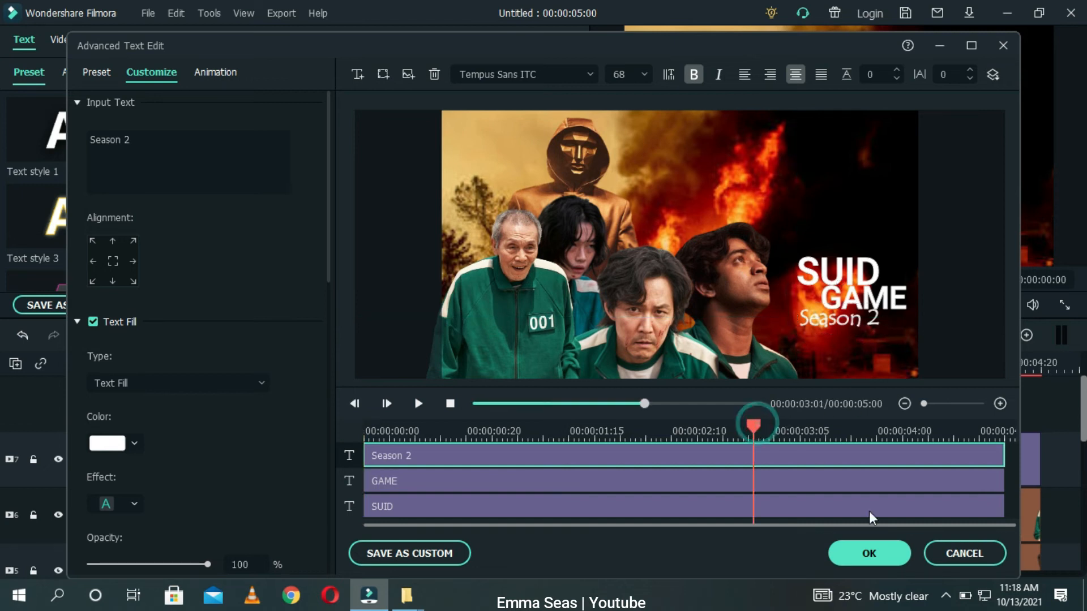
{"action": "left_click", "coordinate": [871, 553]}
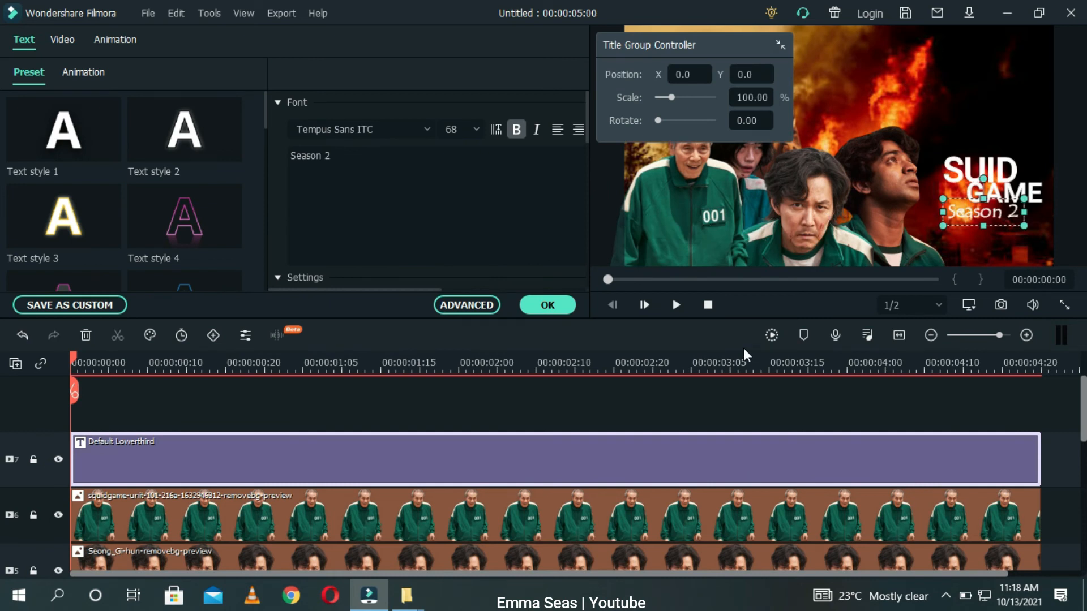
Step: Confirm the title settings and move the playhead to about 00:00:01:03
{"action": "left_click", "coordinate": [756, 402]}
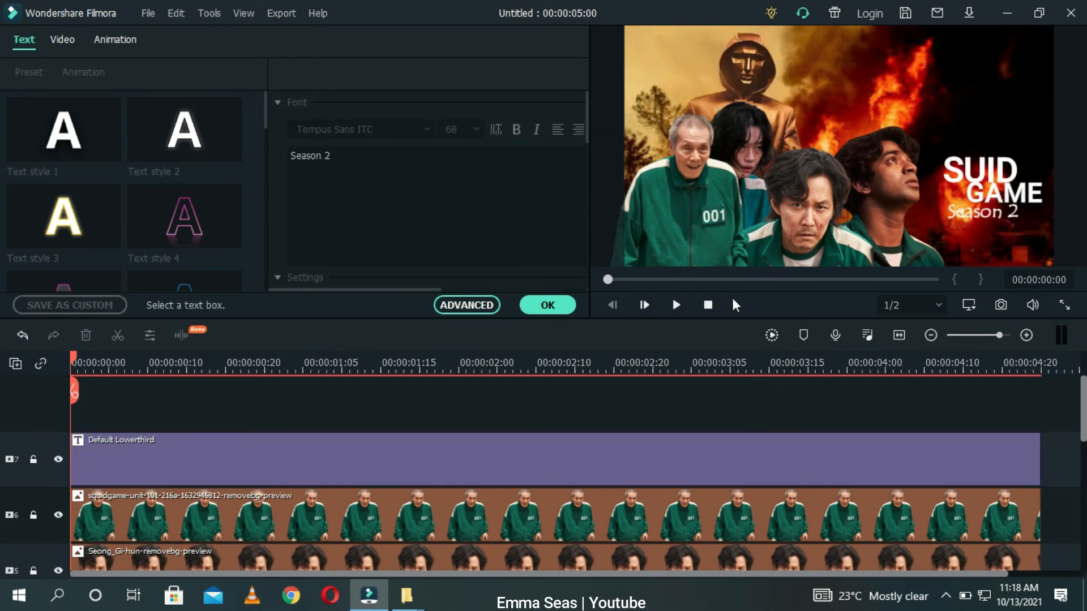
{"action": "left_click", "coordinate": [770, 335]}
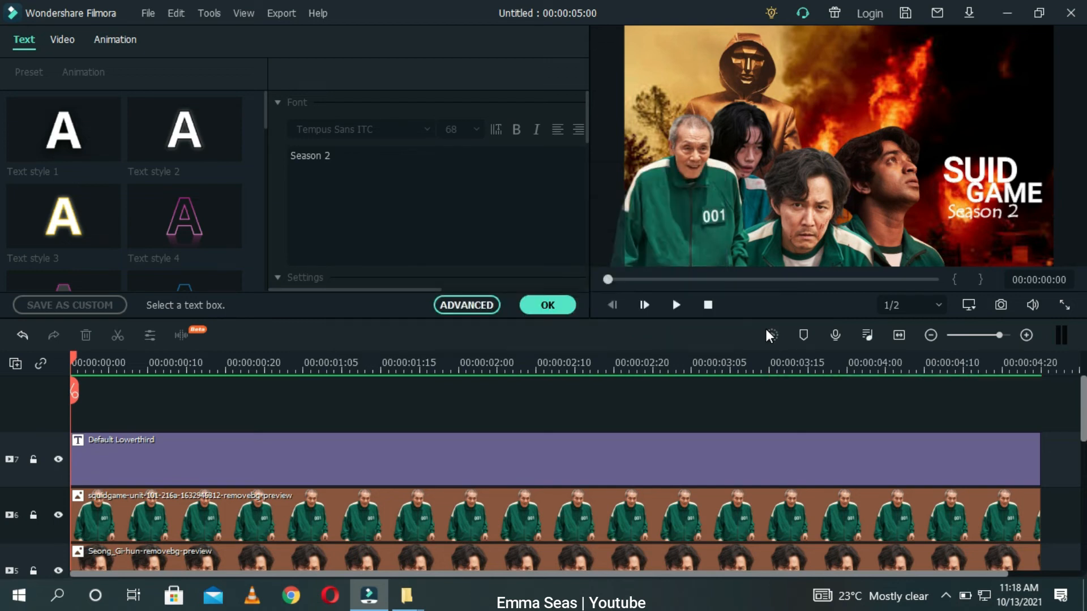
{"action": "left_click", "coordinate": [545, 303]}
{"action": "left_click_drag", "start_coordinate": [73, 356], "coordinate": [287, 362]}
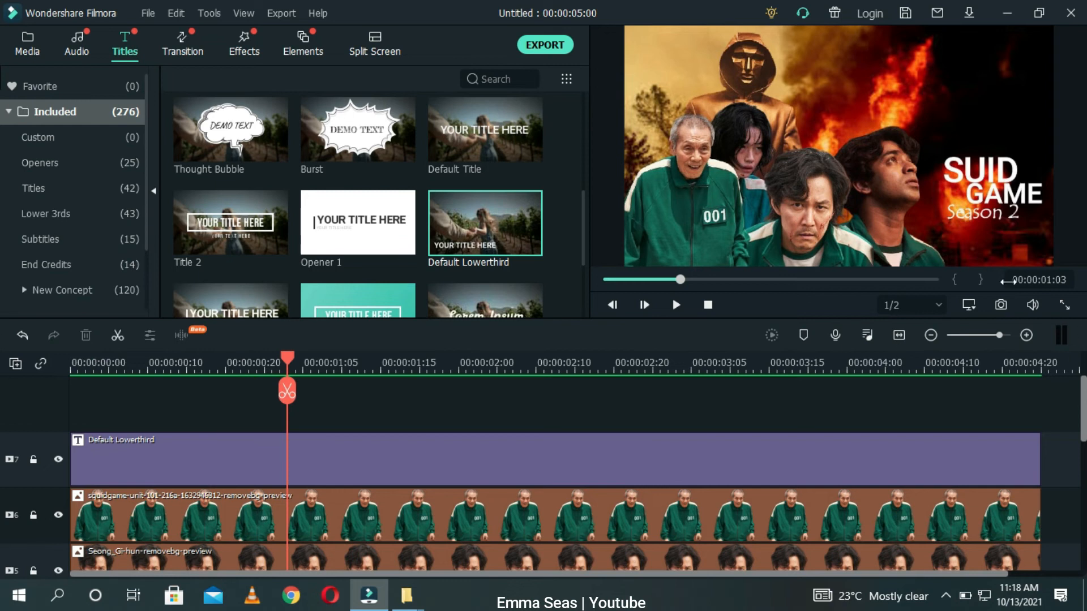
Step: Add a Squid Game image from the media library to a new track, then delete it
{"action": "left_click", "coordinate": [18, 35]}
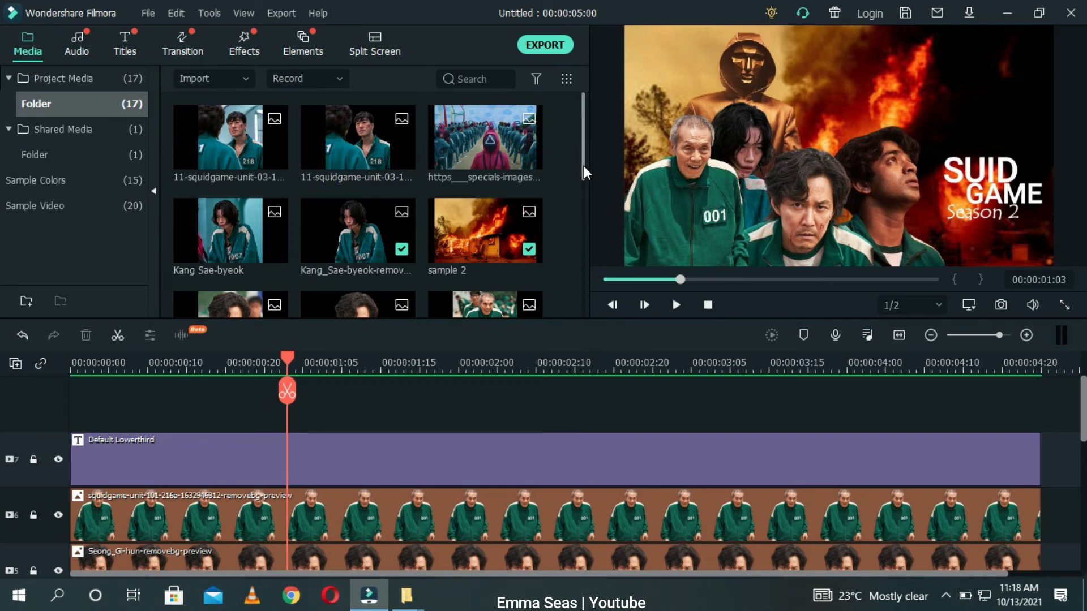
{"action": "left_click_drag", "start_coordinate": [583, 166], "coordinate": [584, 223]}
{"action": "left_click_drag", "start_coordinate": [489, 198], "coordinate": [385, 409]}
{"action": "left_click_drag", "start_coordinate": [289, 369], "coordinate": [515, 385]}
{"action": "left_click_drag", "start_coordinate": [831, 121], "coordinate": [918, 128]}
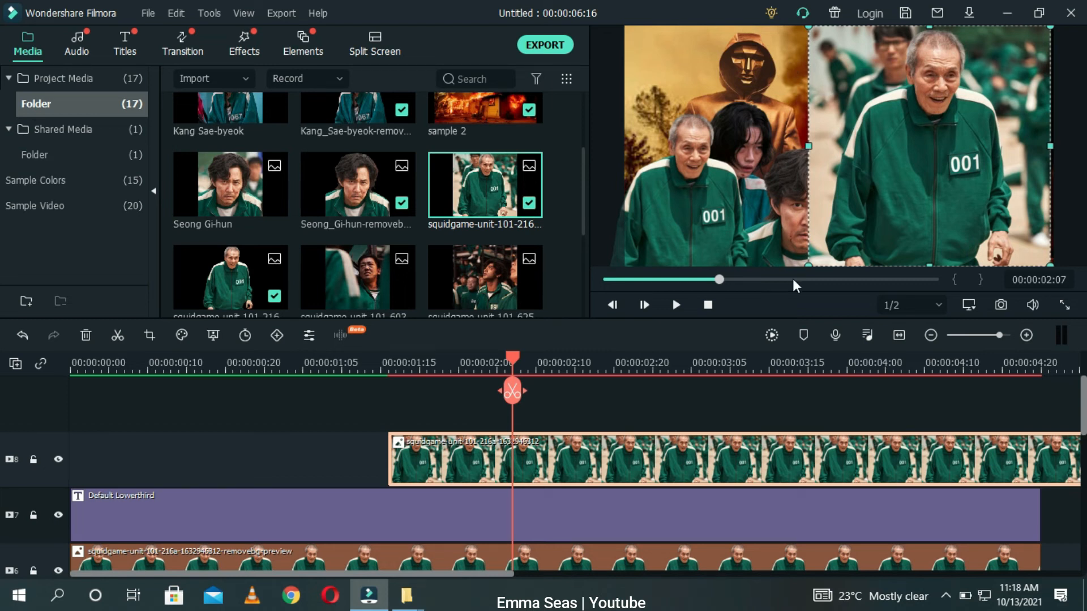
{"action": "key", "text": "Delete"}
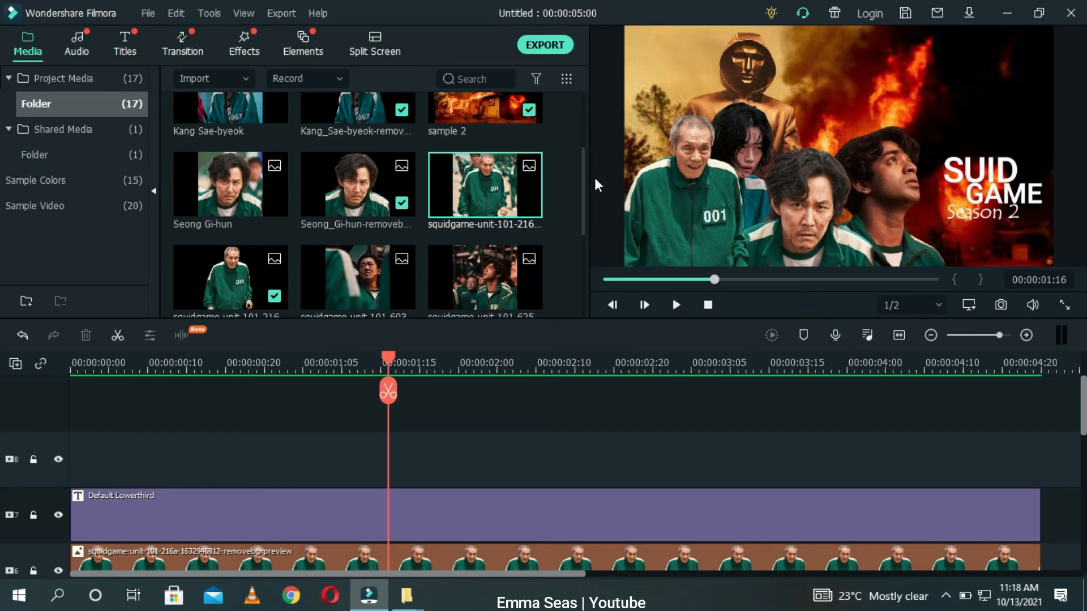
Step: Take a snapshot of the current preview frame and locate it in the media library
{"action": "left_click", "coordinate": [1002, 305]}
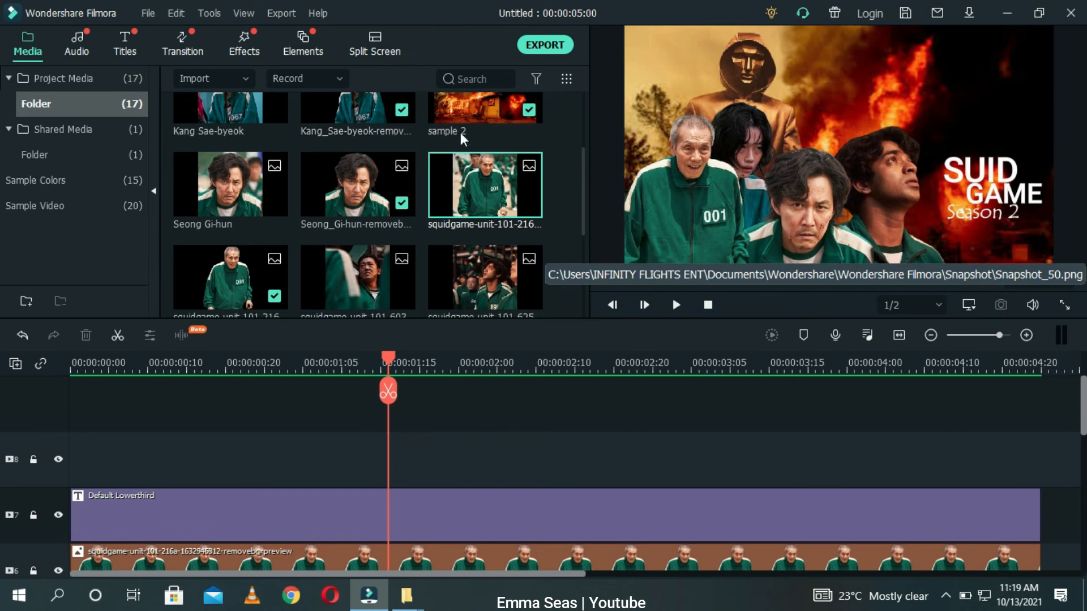
{"action": "scroll", "coordinate": [585, 189], "scroll_direction": "down", "scroll_amount": 1}
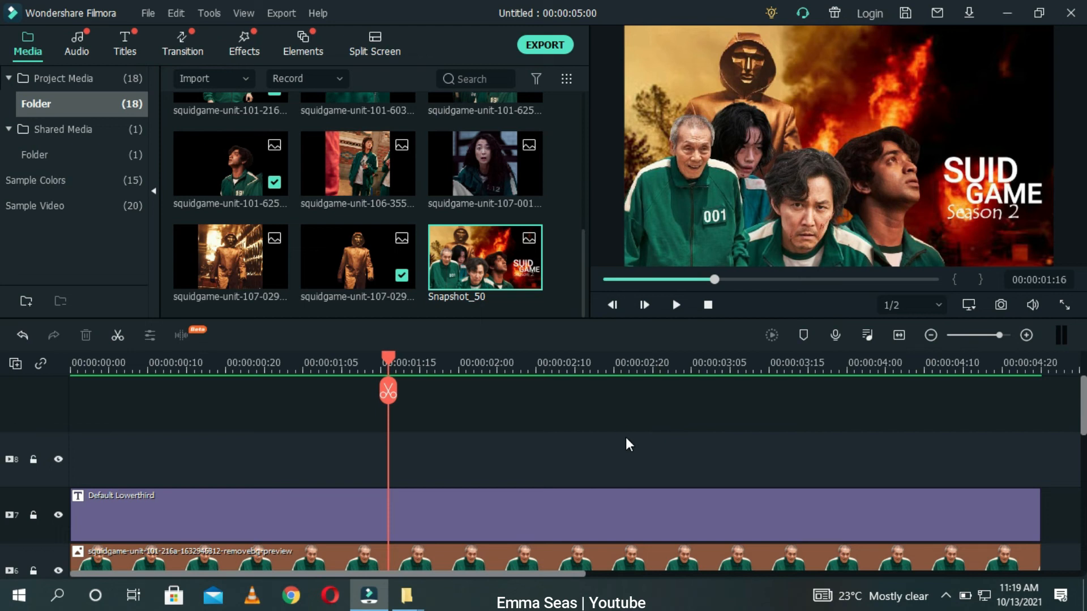
Step: Save the project under the file name My Thumbnail
{"action": "key", "text": "ctrl+s"}
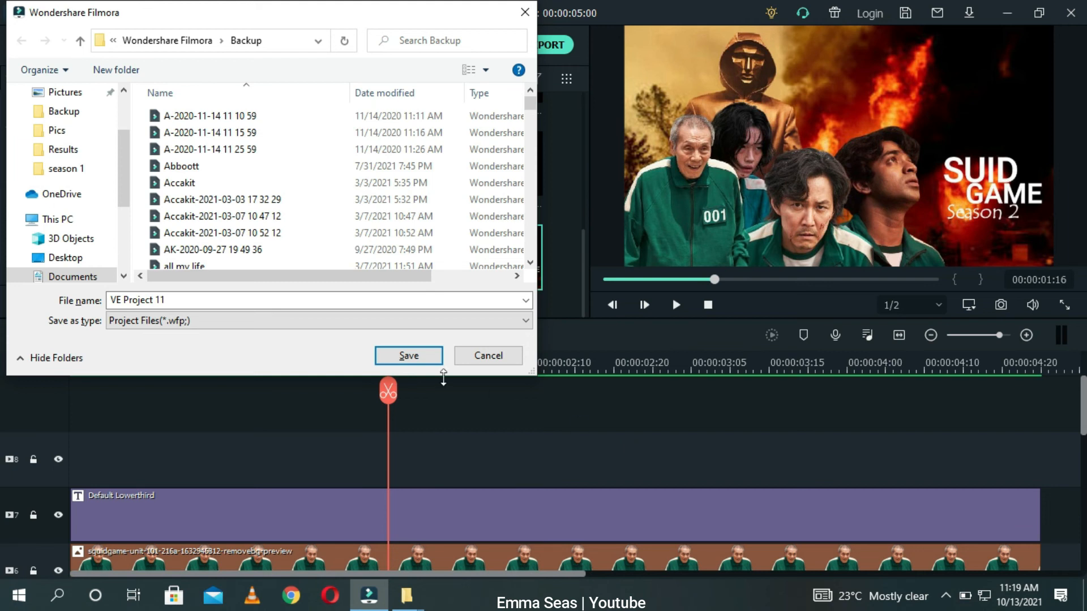
{"action": "left_click", "coordinate": [317, 298]}
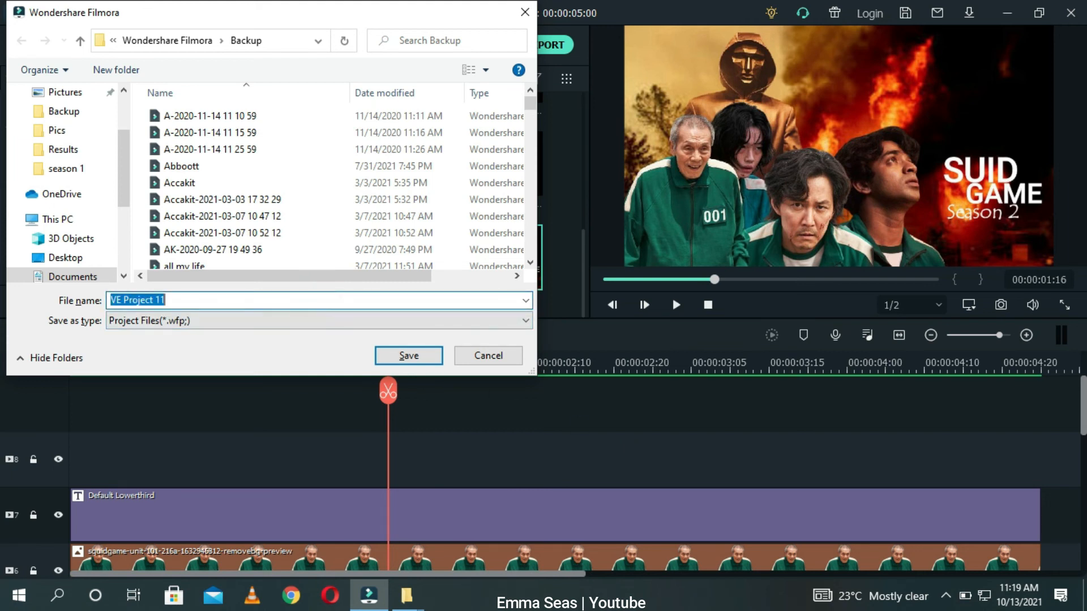
{"action": "type", "text": "Thum"}
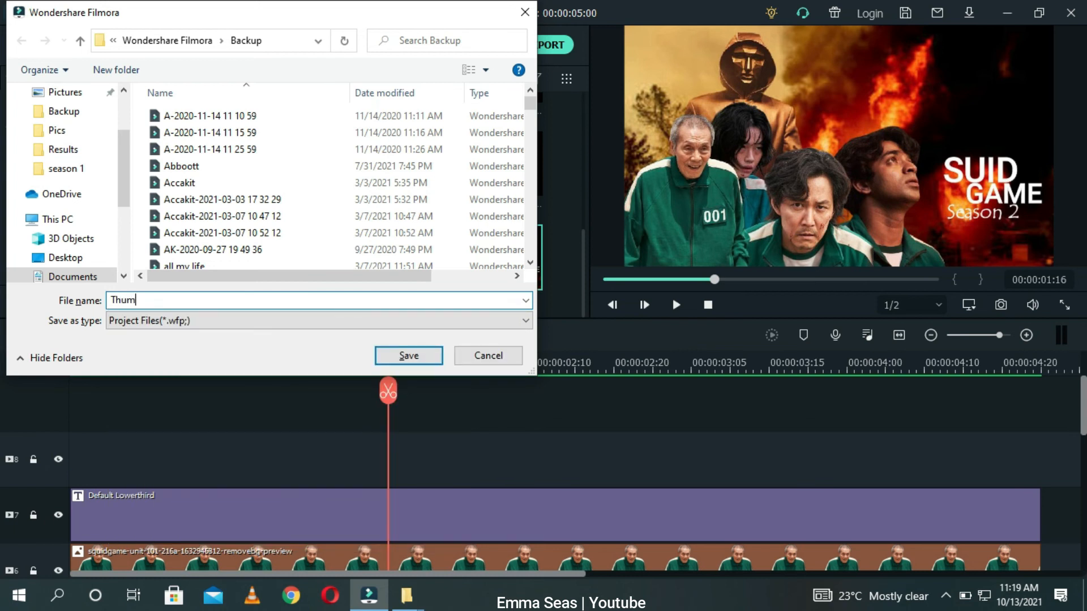
{"action": "key", "text": "BackSpace"}
{"action": "key", "text": "BackSpace"}
{"action": "key", "text": "BackSpace"}
{"action": "key", "text": "BackSpace"}
{"action": "type", "text": "my THumb"}
{"action": "key", "text": "BackSpace"}
{"action": "key", "text": "BackSpace"}
{"action": "key", "text": "BackSpace"}
{"action": "key", "text": "BackSpace"}
{"action": "type", "text": "humbnail"}
{"action": "left_click", "coordinate": [402, 354]}
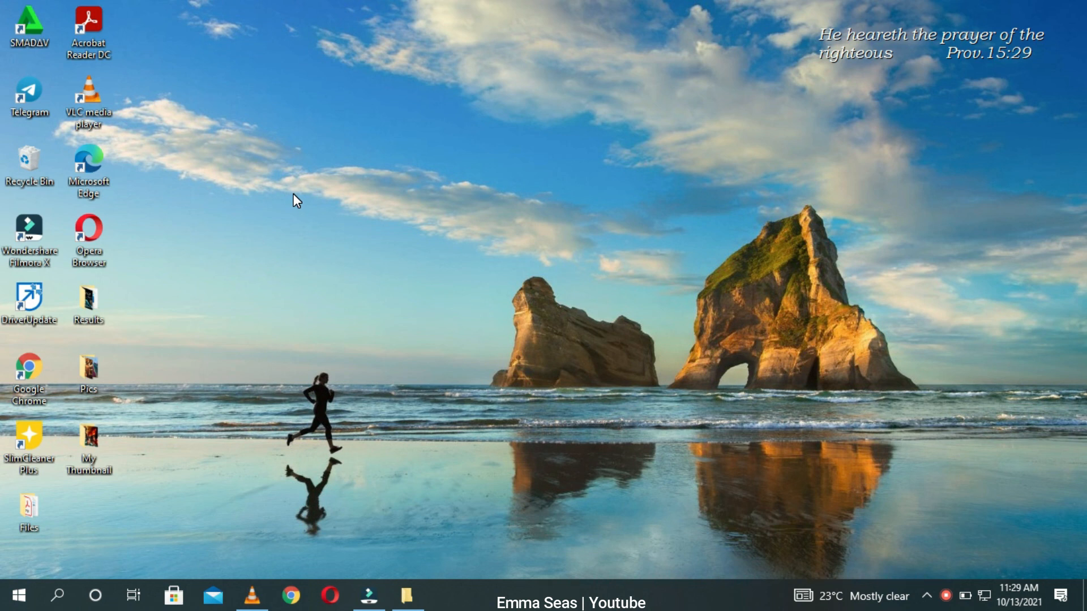
Step: Open File Explorer and browse to Documents > Wondershare > Wondershare Filmora > Snapshot to find Snapshot_50
{"action": "key", "text": "super+e"}
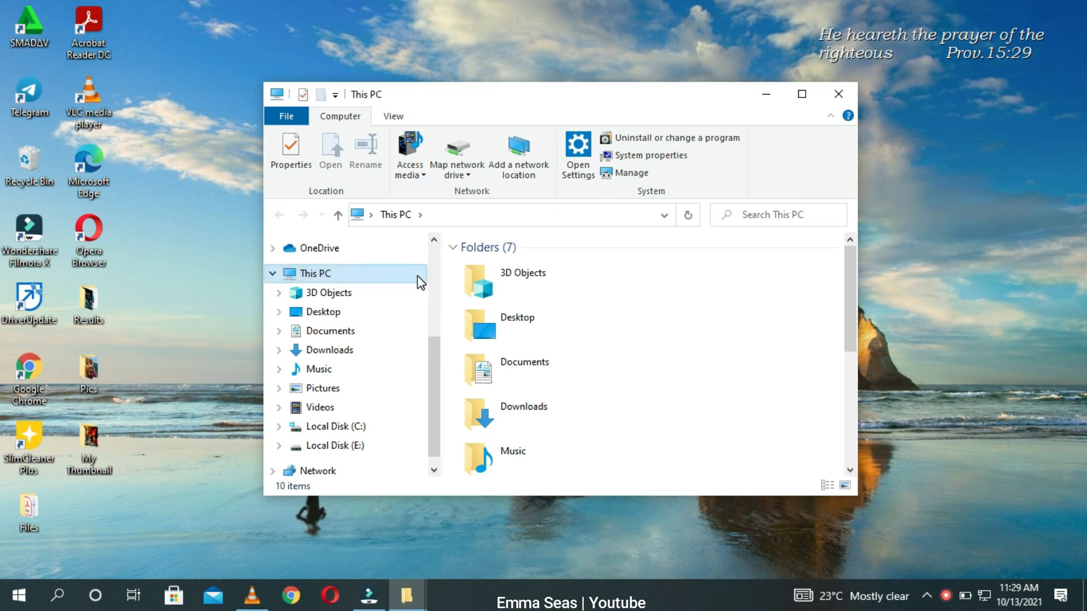
{"action": "left_click", "coordinate": [360, 336]}
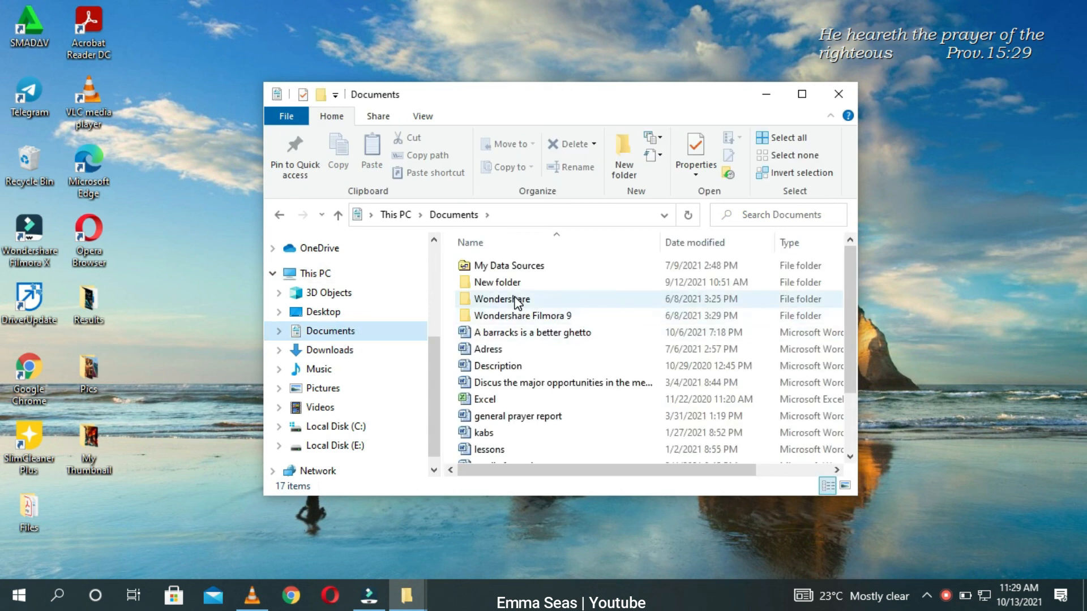
{"action": "left_click", "coordinate": [515, 304]}
{"action": "double_click", "coordinate": [515, 304]}
{"action": "left_click", "coordinate": [495, 273]}
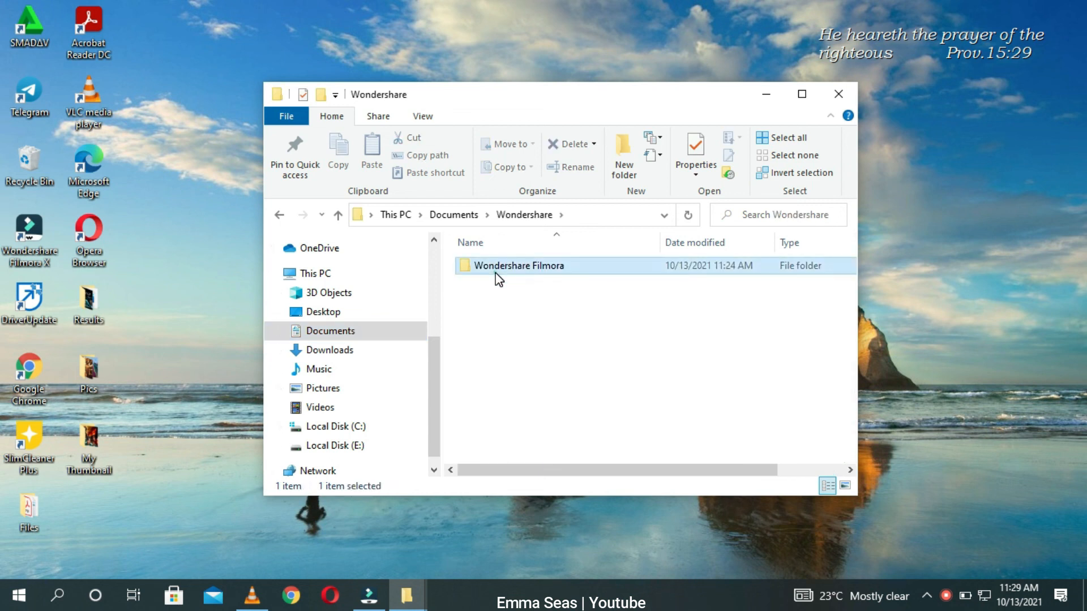
{"action": "double_click", "coordinate": [496, 274]}
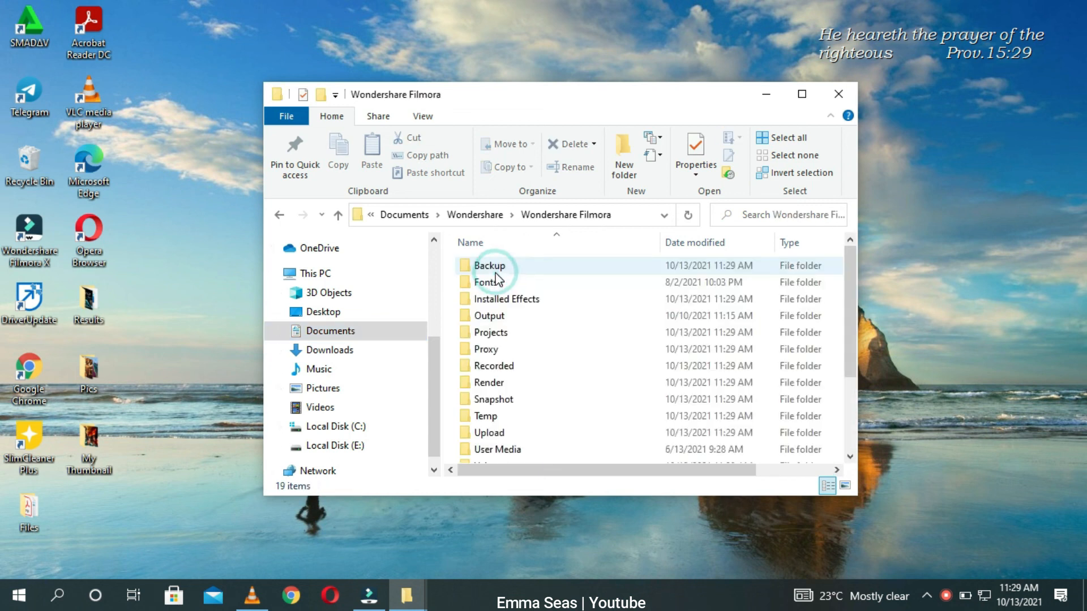
{"action": "double_click", "coordinate": [506, 400]}
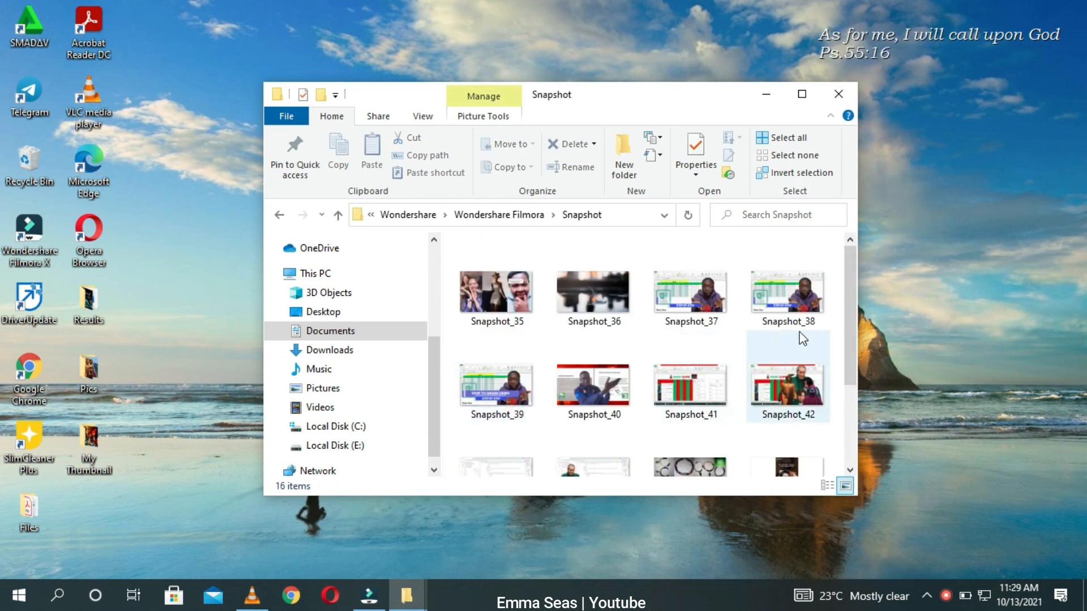
{"action": "left_click_drag", "start_coordinate": [847, 318], "coordinate": [853, 461]}
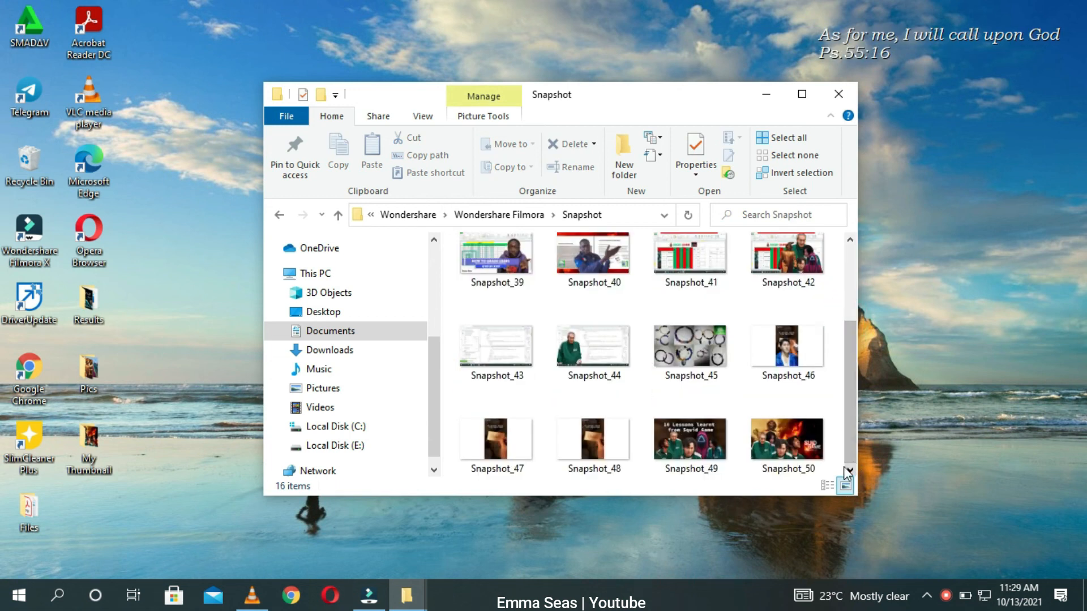
Step: Move Snapshot_50 from the Snapshot folder onto the desktop and minimize the explorer window
{"action": "left_click_drag", "start_coordinate": [779, 428], "coordinate": [951, 421]}
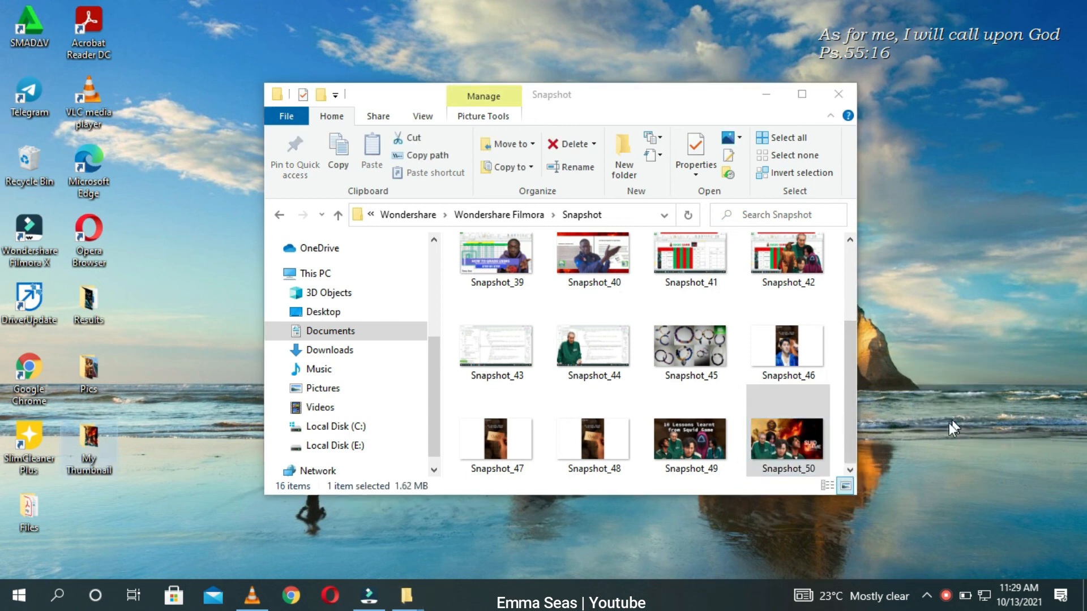
{"action": "left_click", "coordinate": [760, 93]}
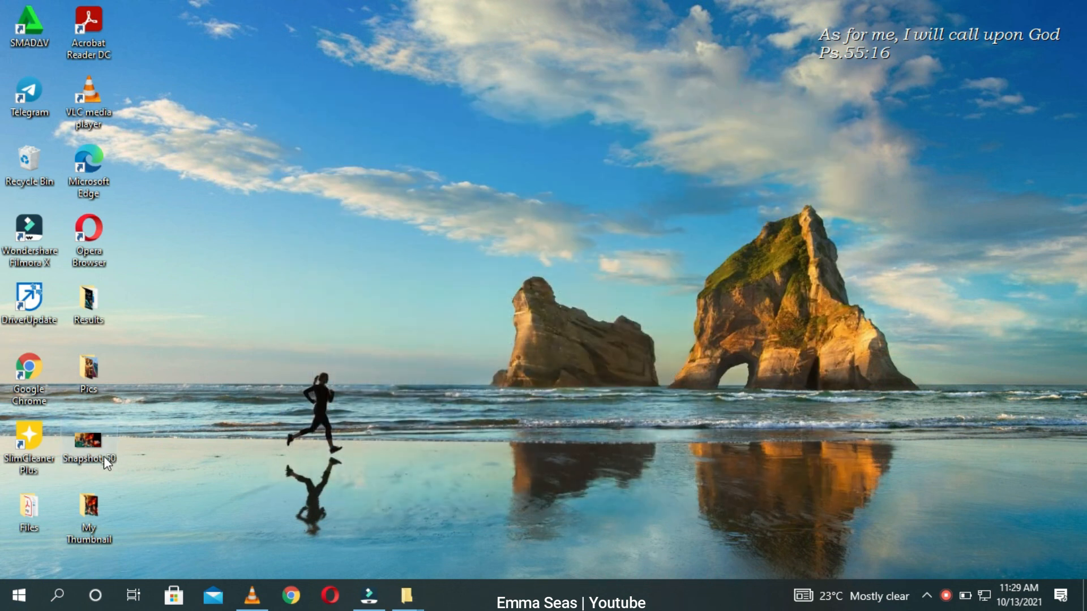
Step: Open the Snapshot_50 image from the desktop
{"action": "left_click", "coordinate": [89, 440]}
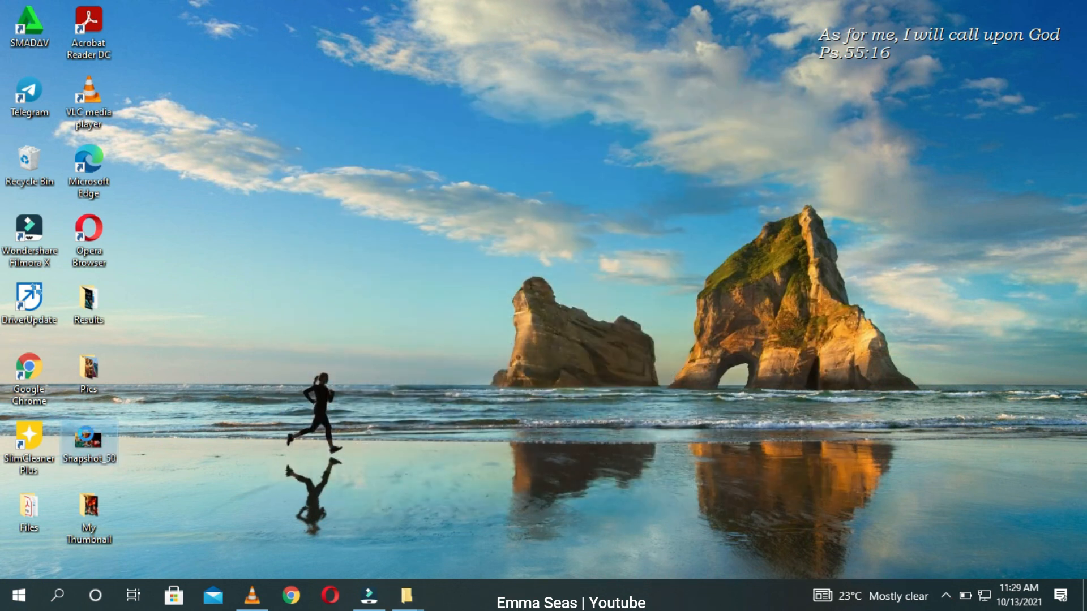
{"action": "right_click", "coordinate": [88, 440]}
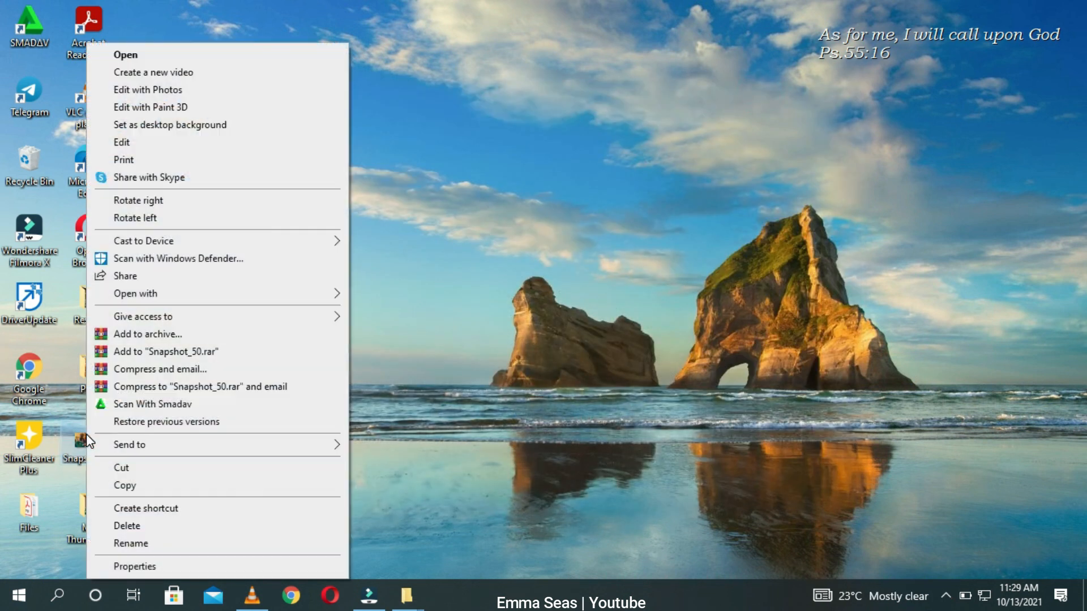
{"action": "left_click", "coordinate": [163, 53]}
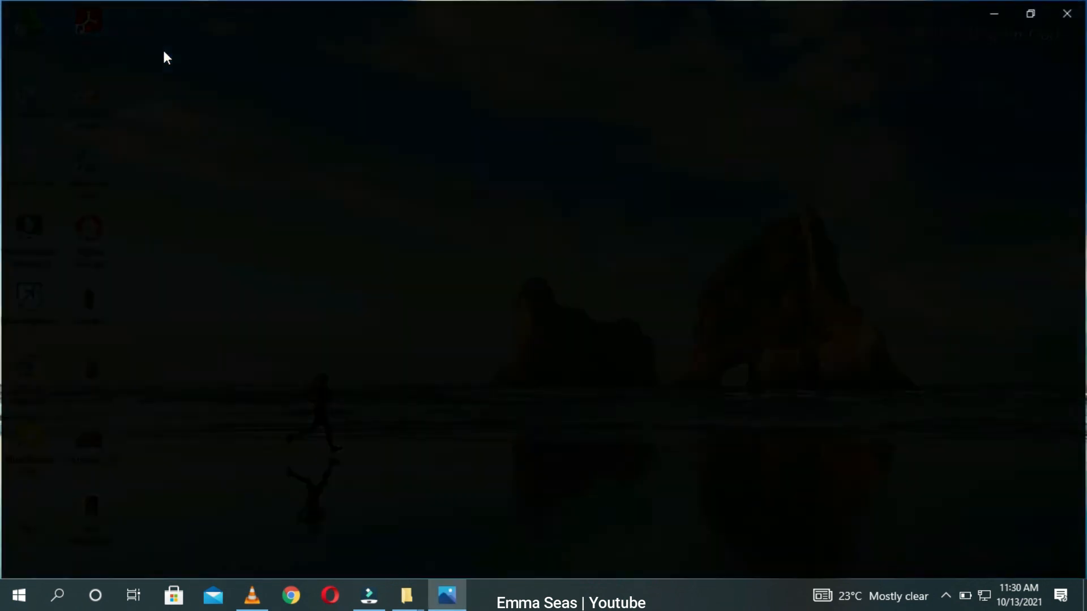